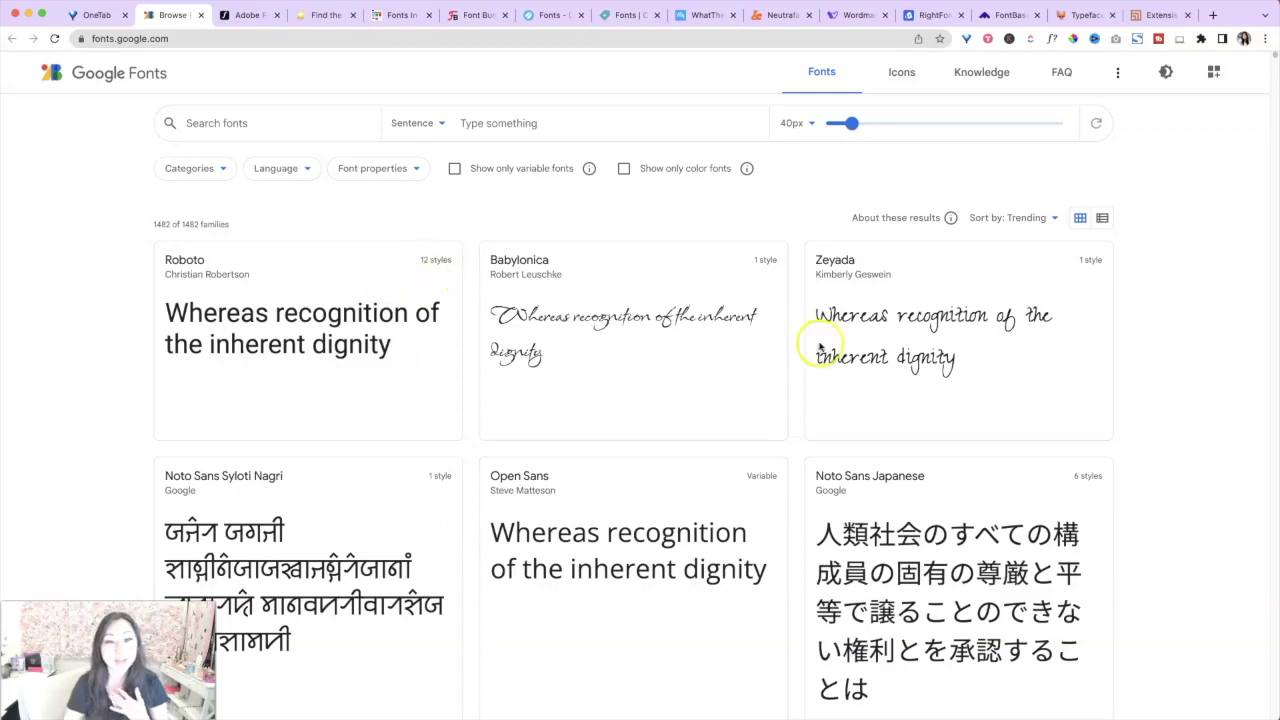
# Step: Browse the trending font families in the Google Fonts catalogue
pyautogui.scroll(-1, 840, 320)
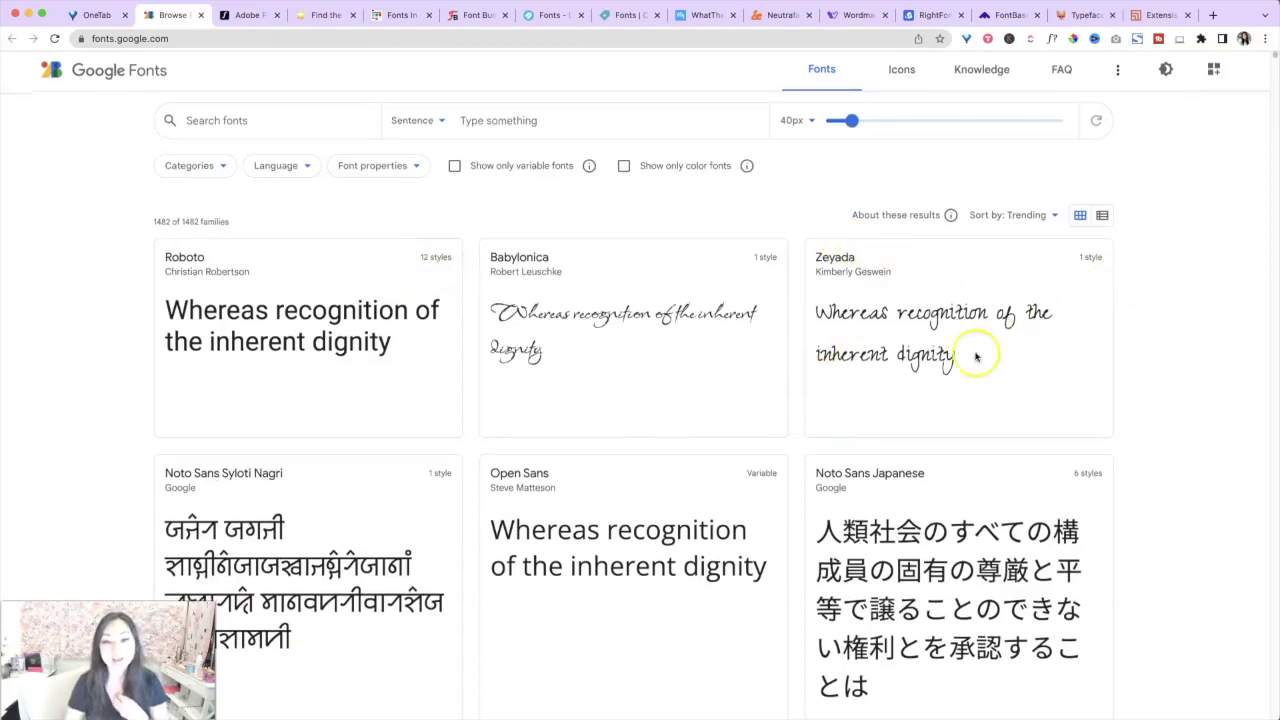
pyautogui.scroll(-8, 1000, 317)
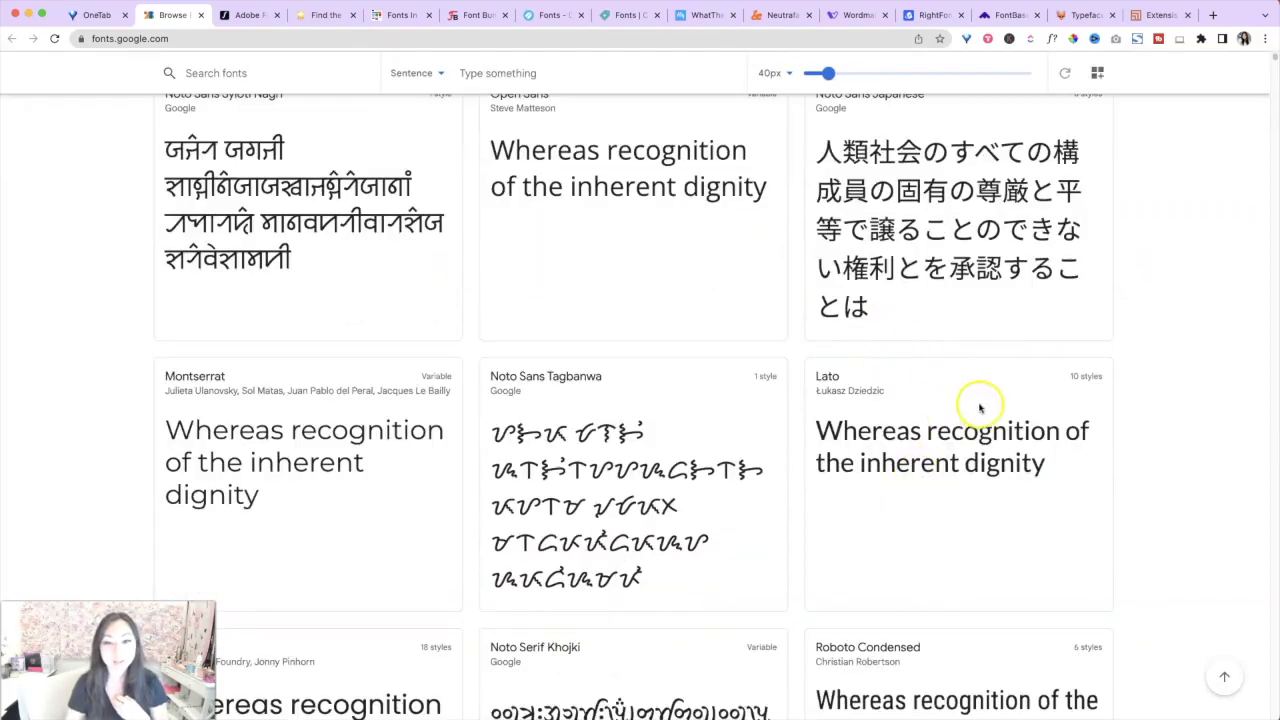
pyautogui.scroll(-3, 980, 405)
pyautogui.scroll(-2, 984, 405)
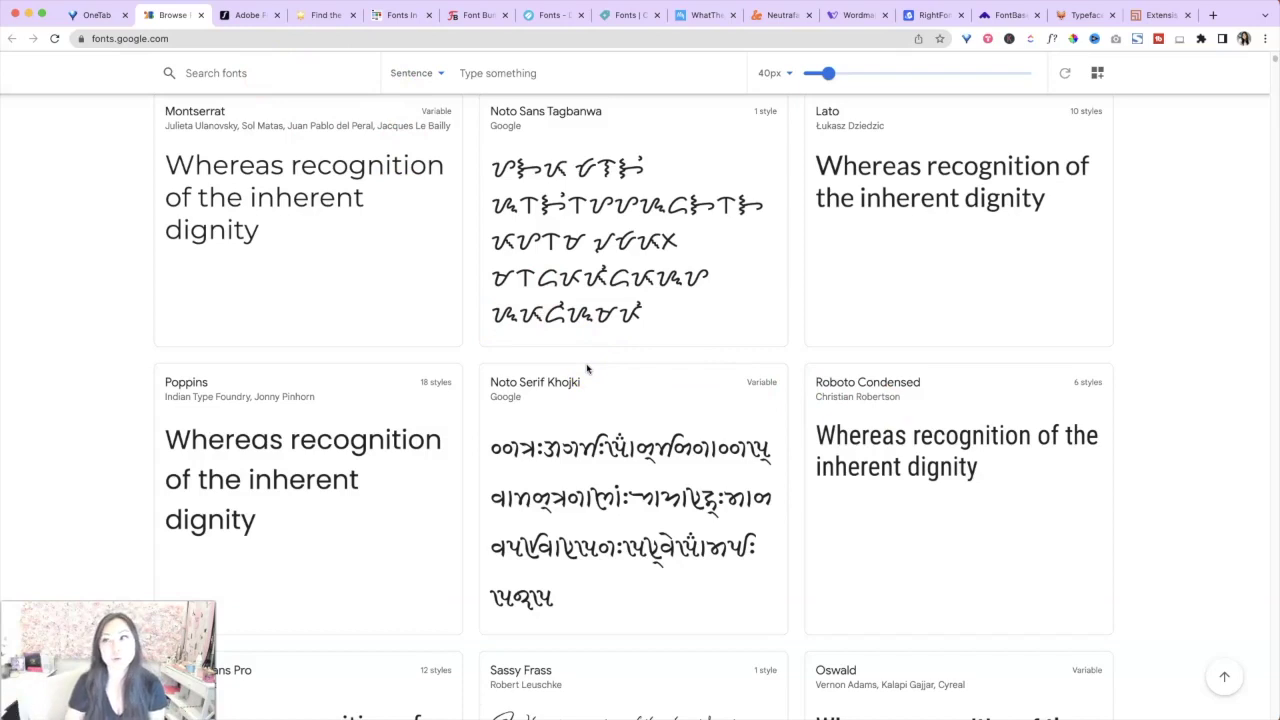
# Step: Switch to the Adobe Fonts home page and look through it down to the Over 20,000 fonts banner
pyautogui.click(245, 15)
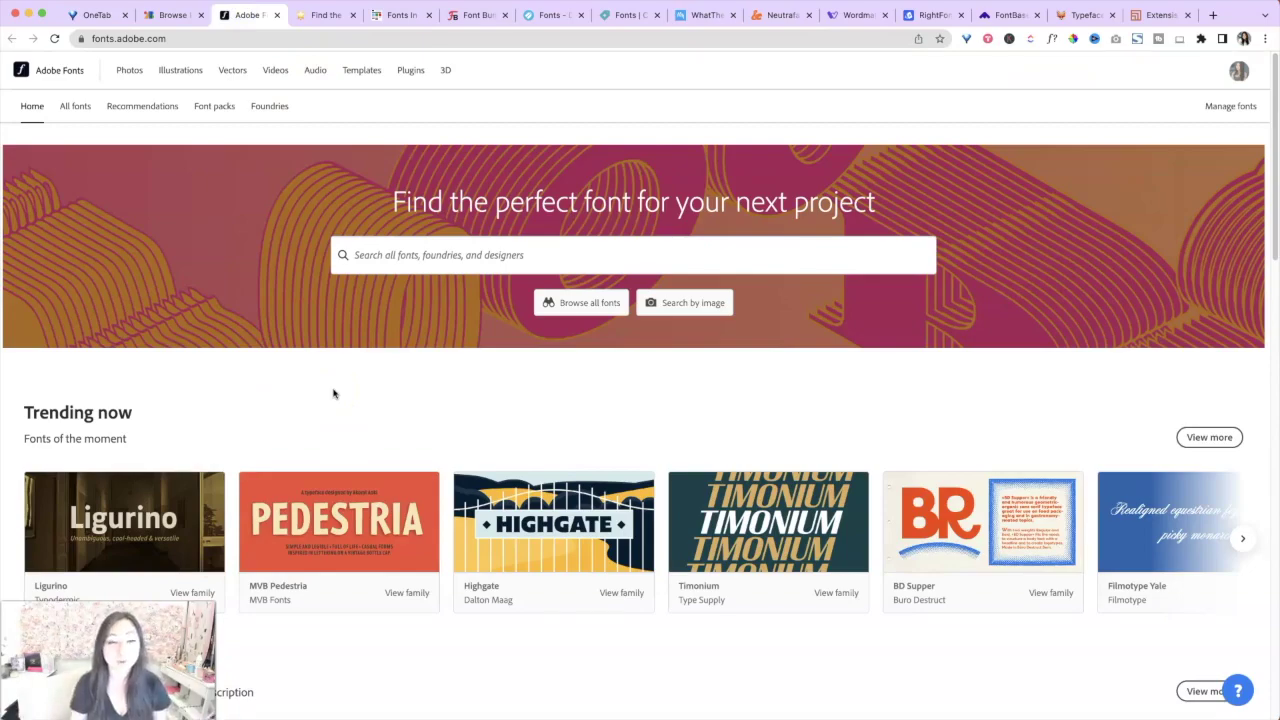
pyautogui.scroll(-15, 386, 420)
pyautogui.scroll(-5, 386, 418)
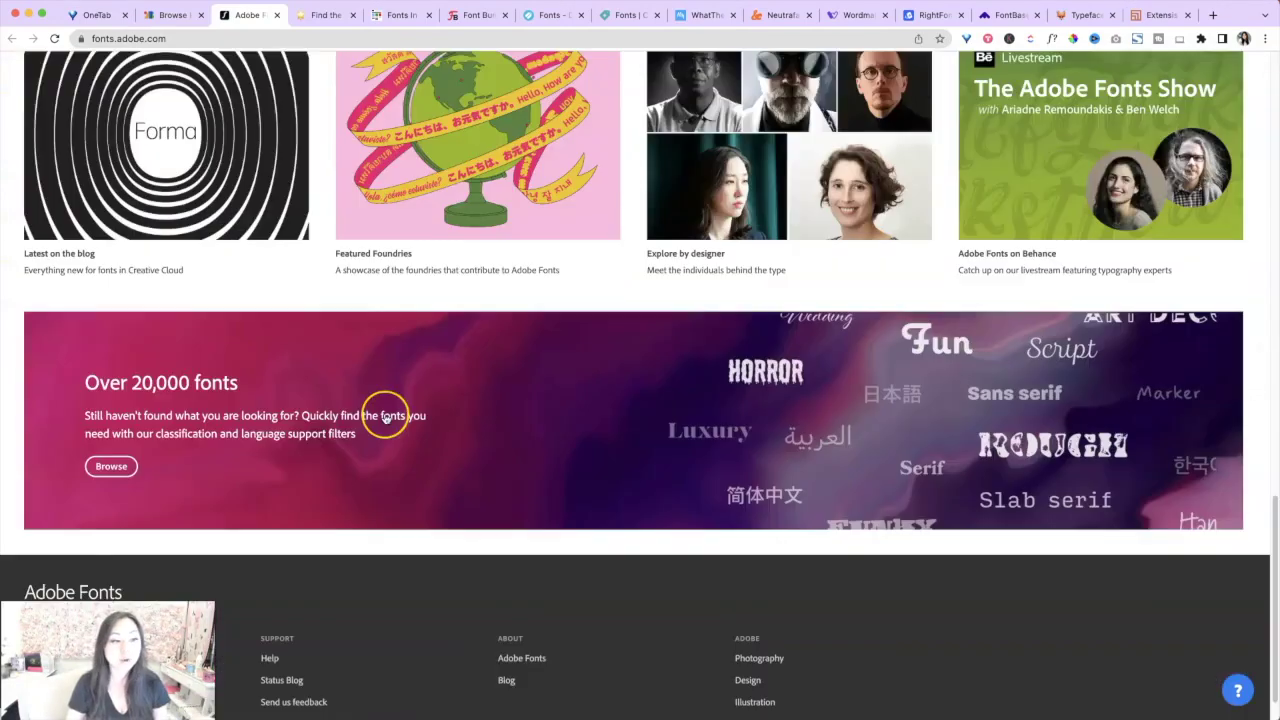
pyautogui.click(384, 414)
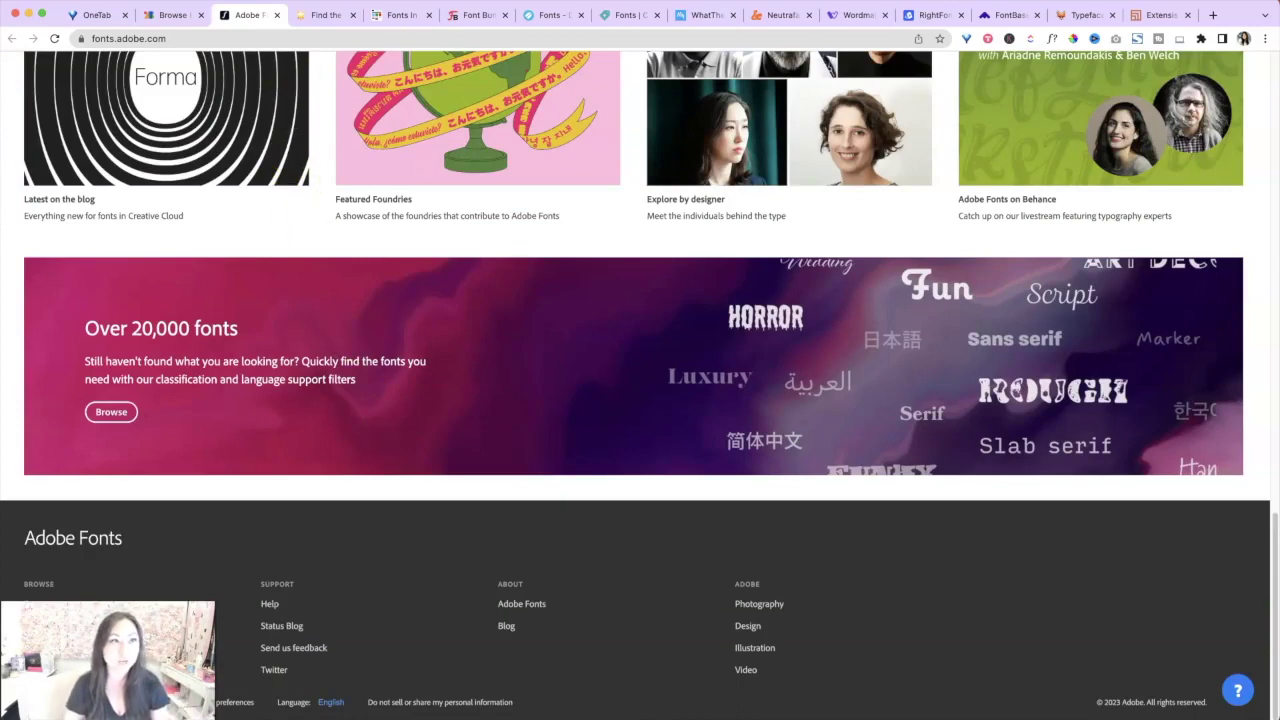
# Step: View the Fonts In The Wild gallery and browse the first page of the Fonts In Use collection to its end
pyautogui.click(313, 18)
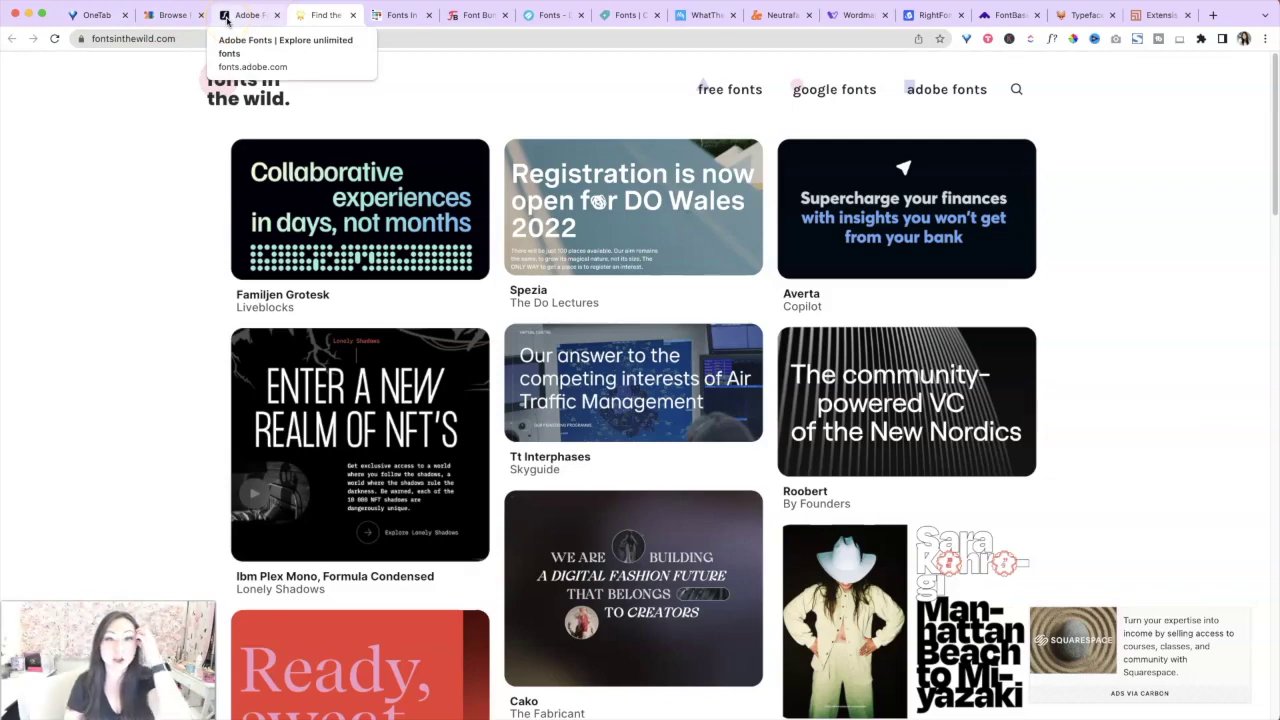
pyautogui.click(390, 15)
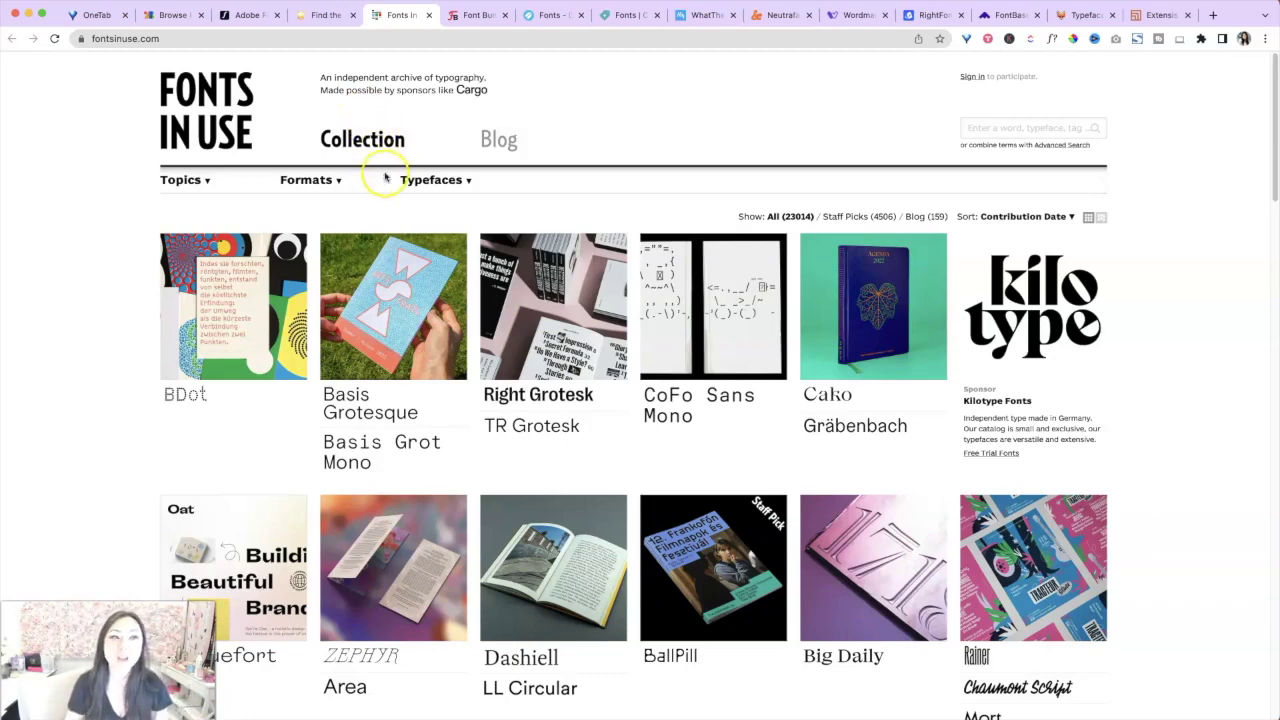
pyautogui.scroll(-1, 451, 266)
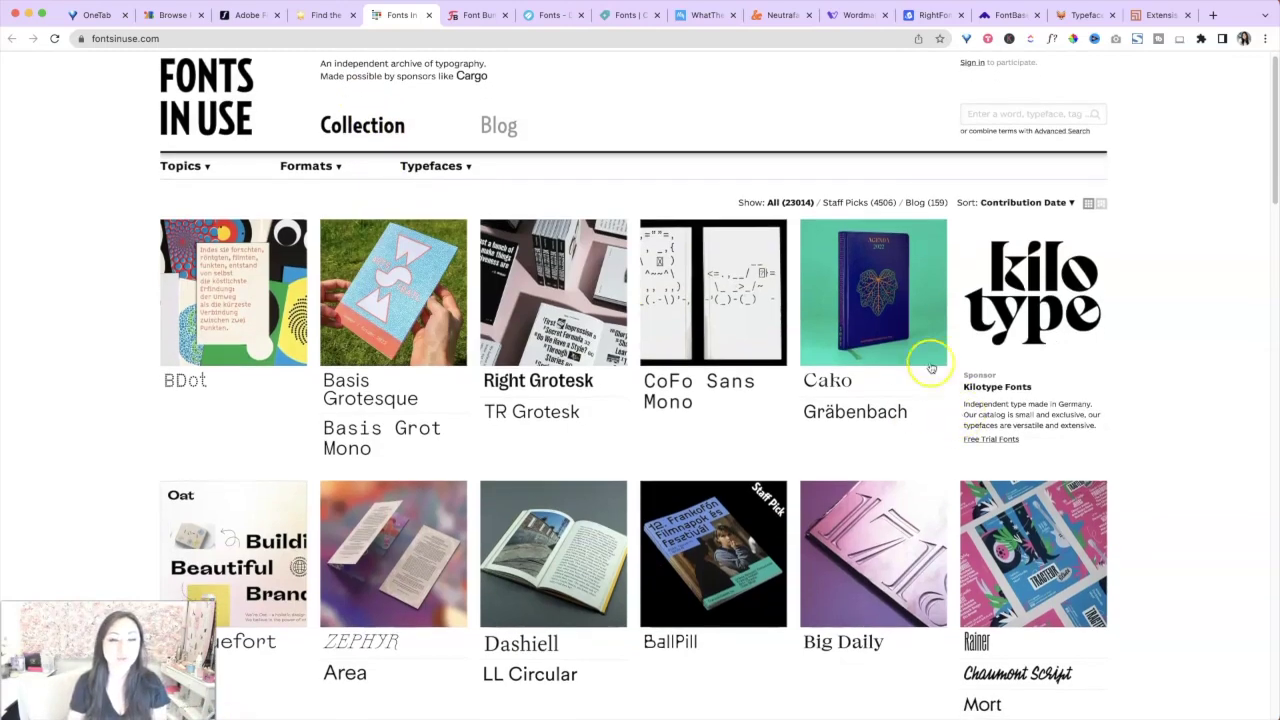
pyautogui.scroll(-10, 1143, 423)
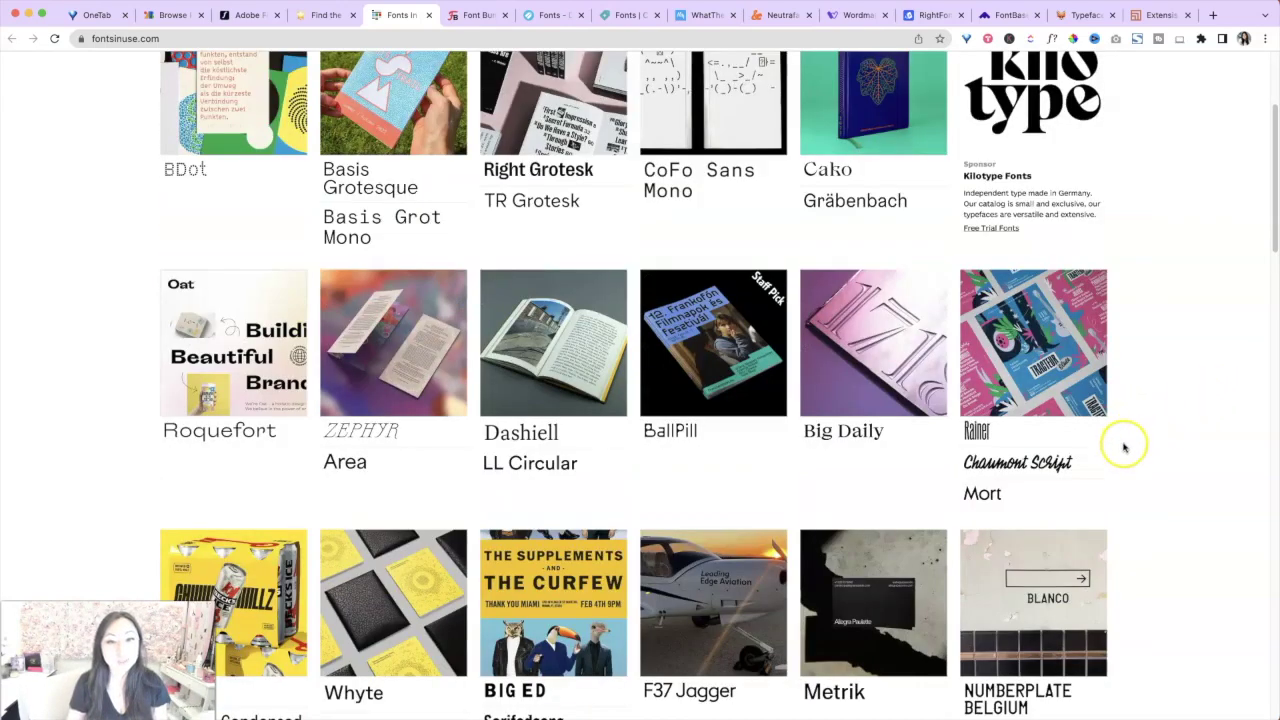
pyautogui.scroll(-20, 1137, 445)
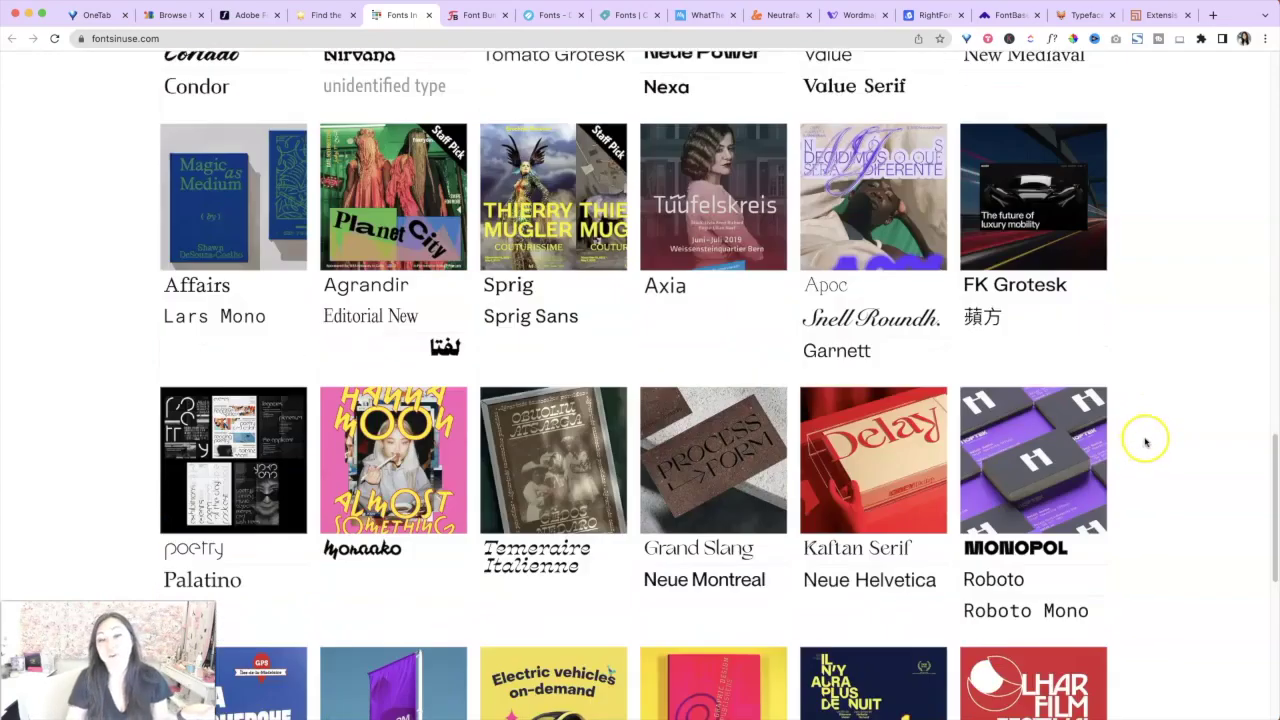
pyautogui.scroll(-14, 1145, 445)
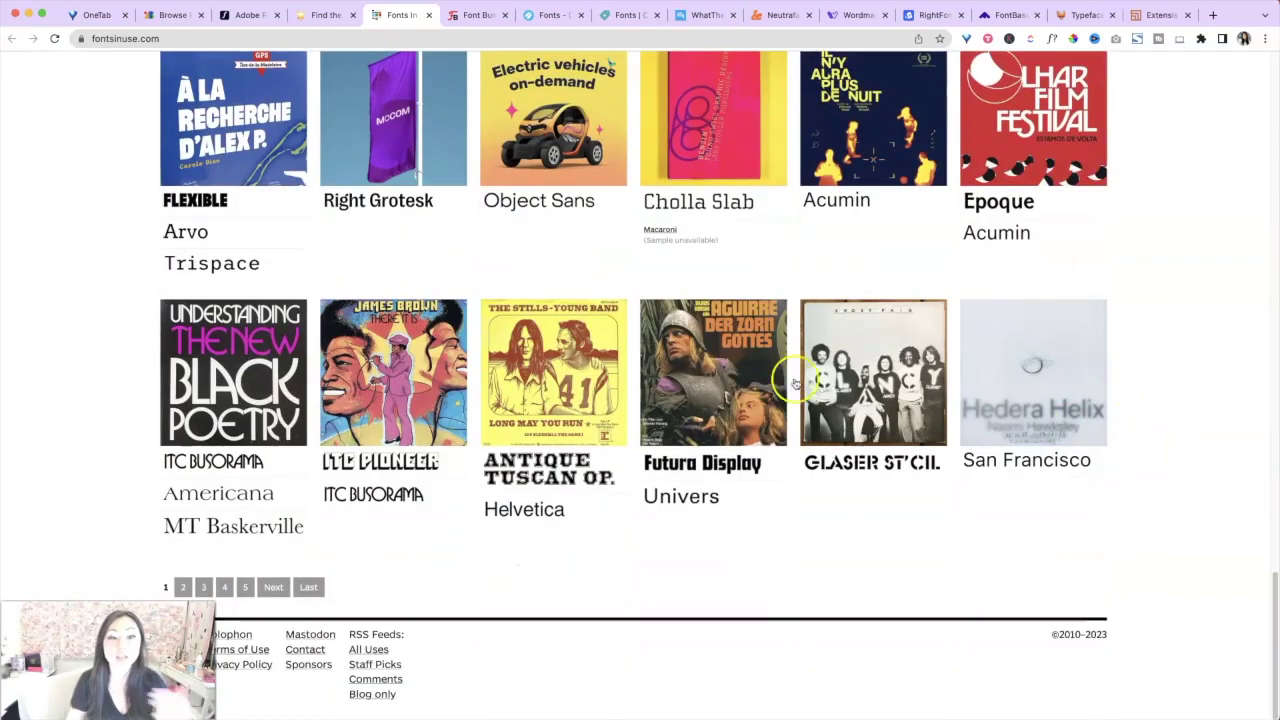
# Step: Open the electric vehicles project set in Object Sans on Fonts In Use and examine its design images
pyautogui.click(443, 120)
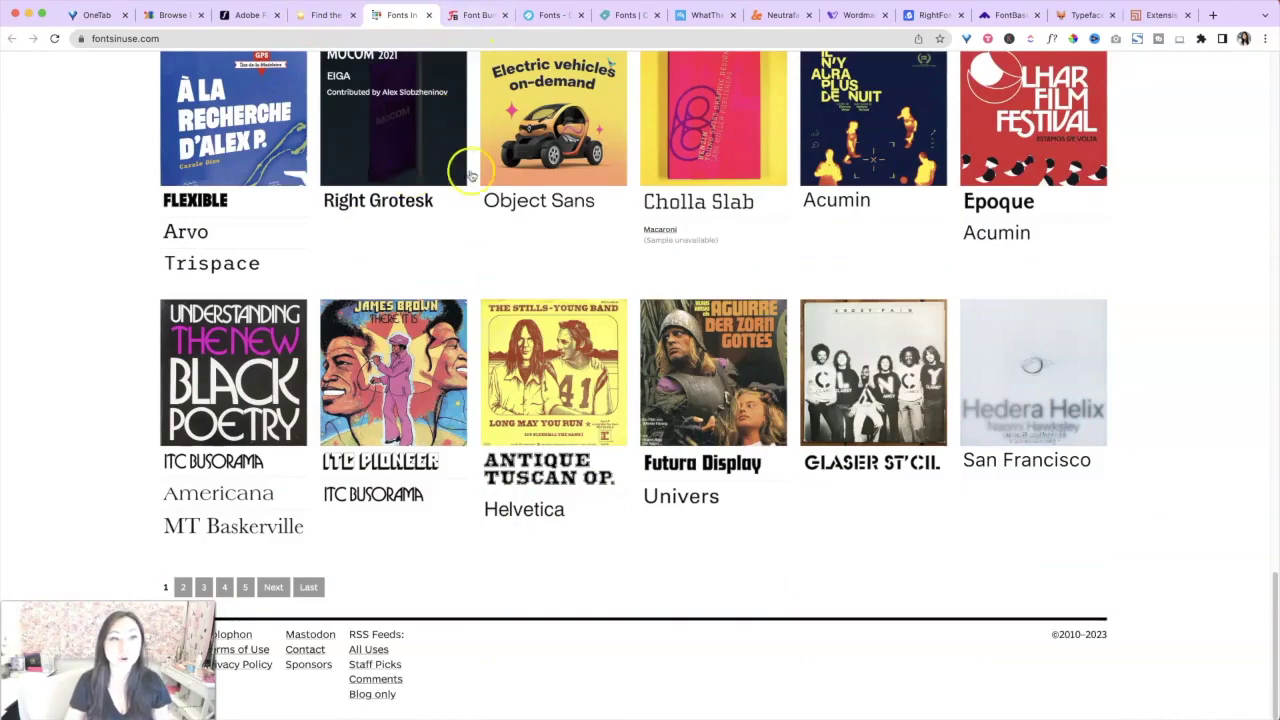
pyautogui.scroll(-5, 1023, 355)
pyautogui.scroll(-15, 1023, 355)
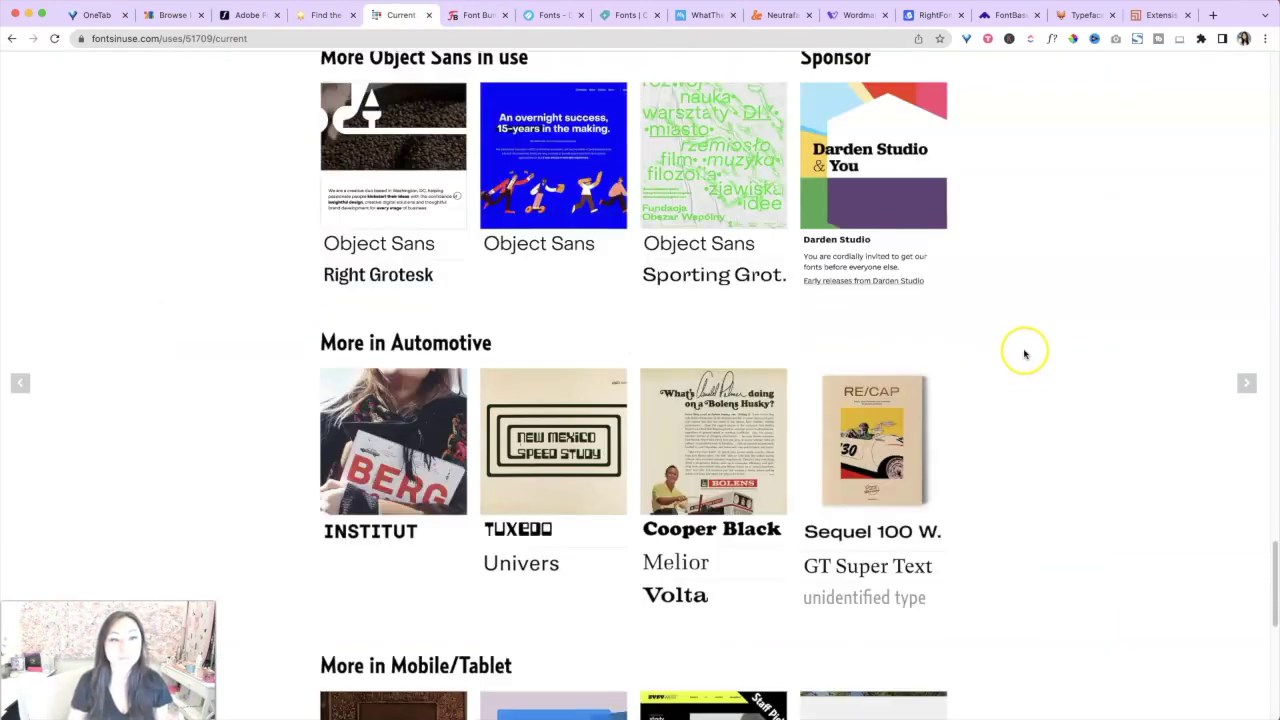
pyautogui.scroll(15, 700, 205)
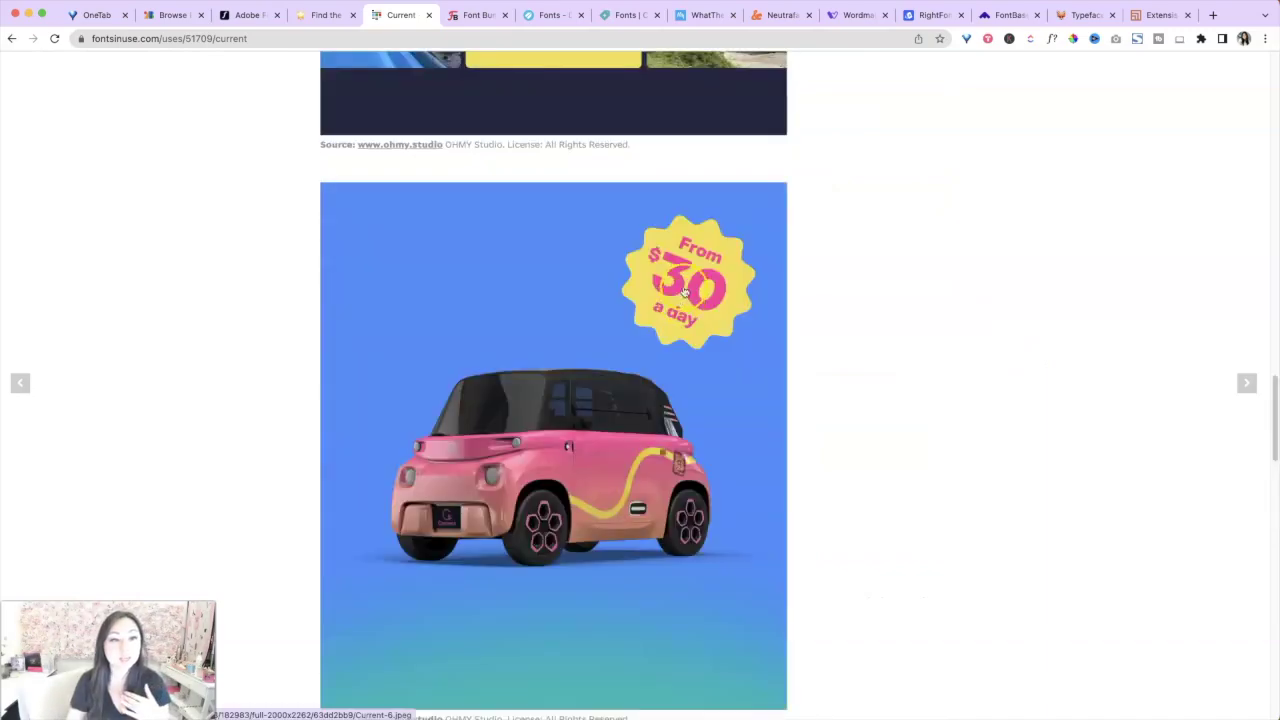
pyautogui.scroll(-1, 686, 287)
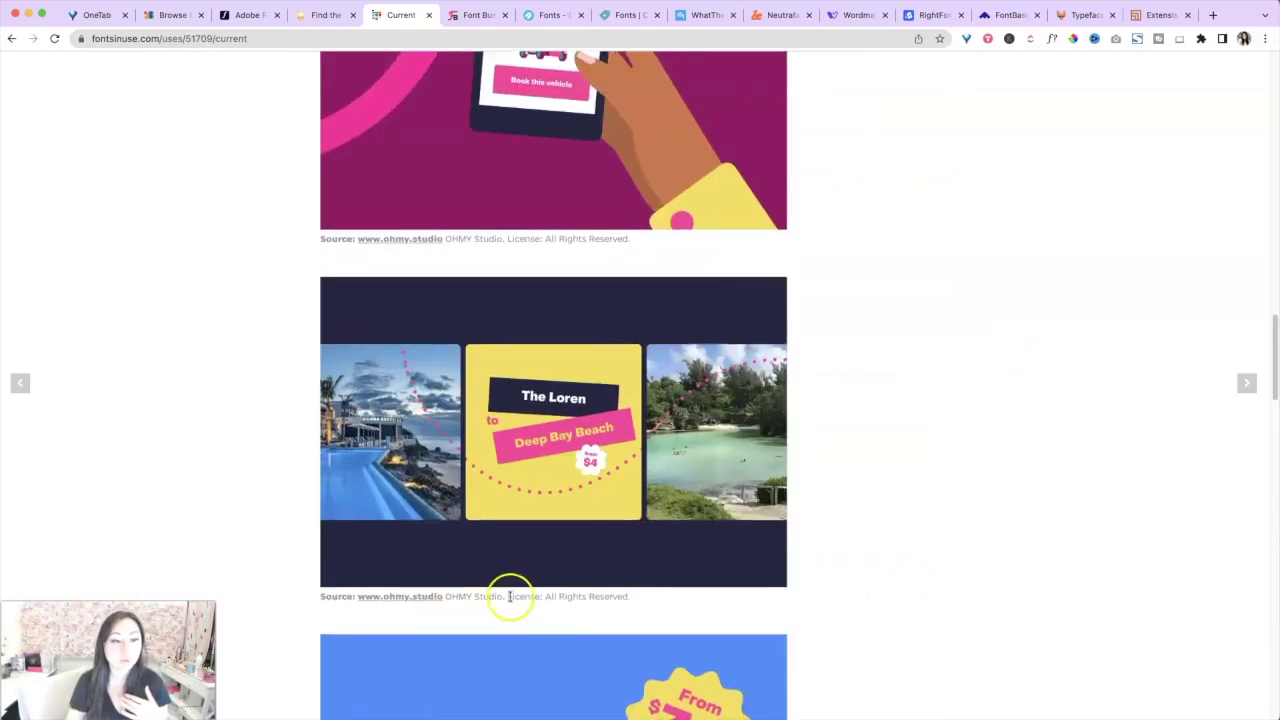
# Step: View the Plus Membership plans on Font Bundles and return to the marketplace's home page
pyautogui.click(471, 15)
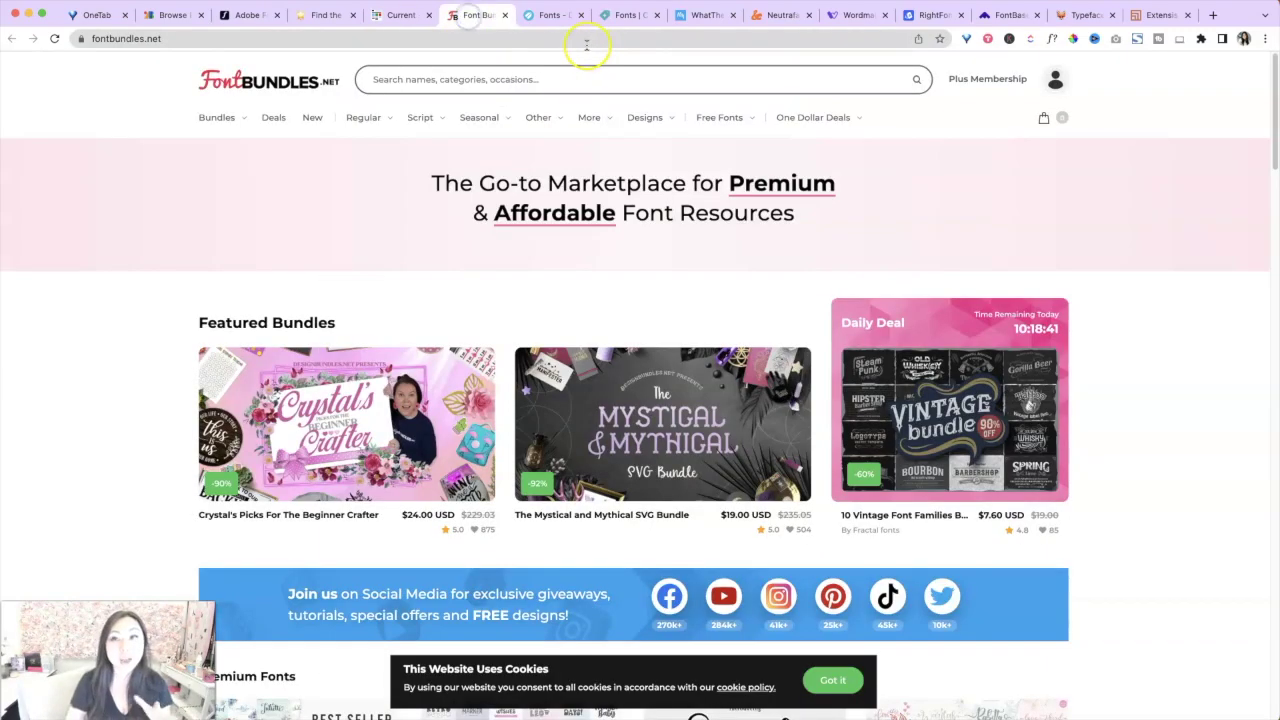
pyautogui.click(545, 15)
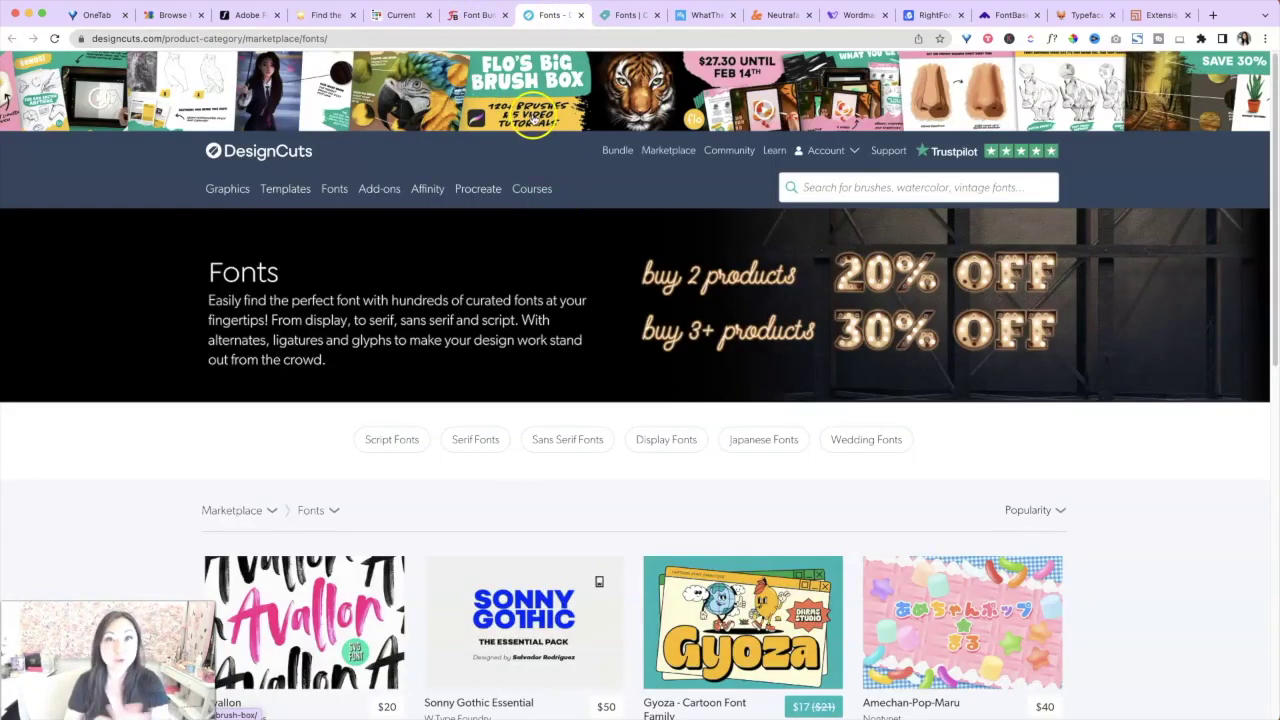
pyautogui.click(480, 15)
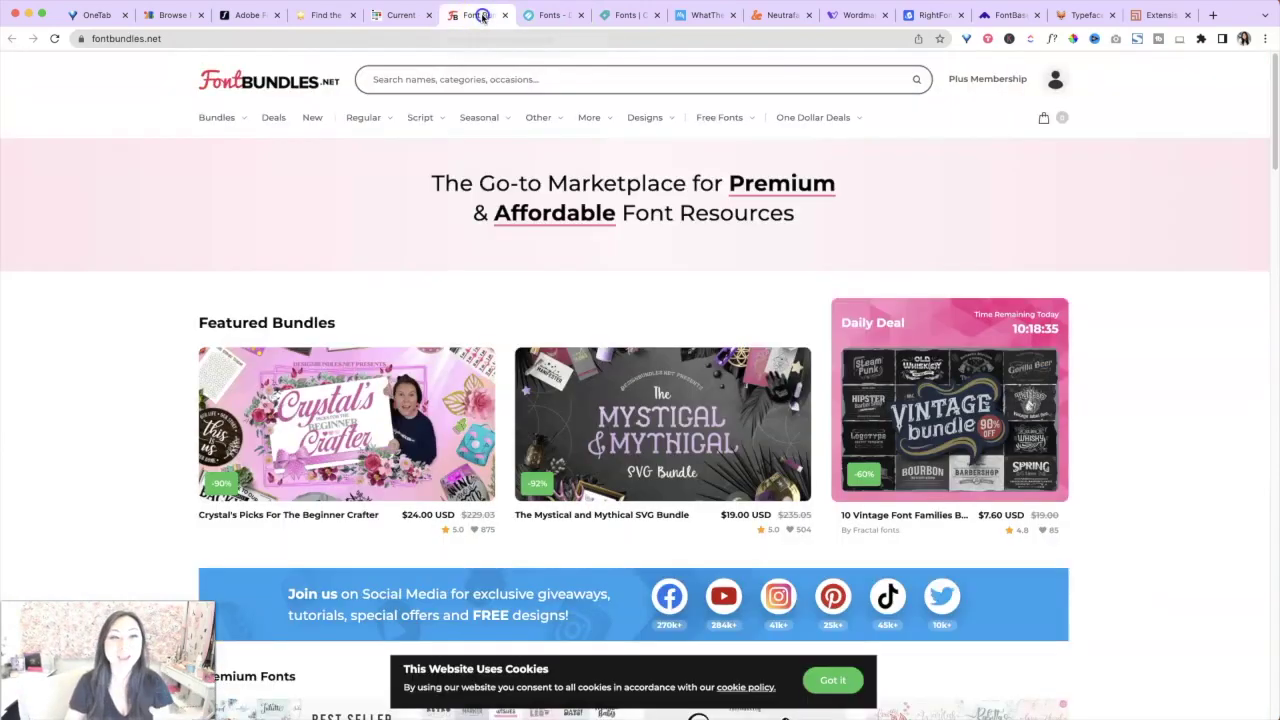
pyautogui.moveTo(485, 135)
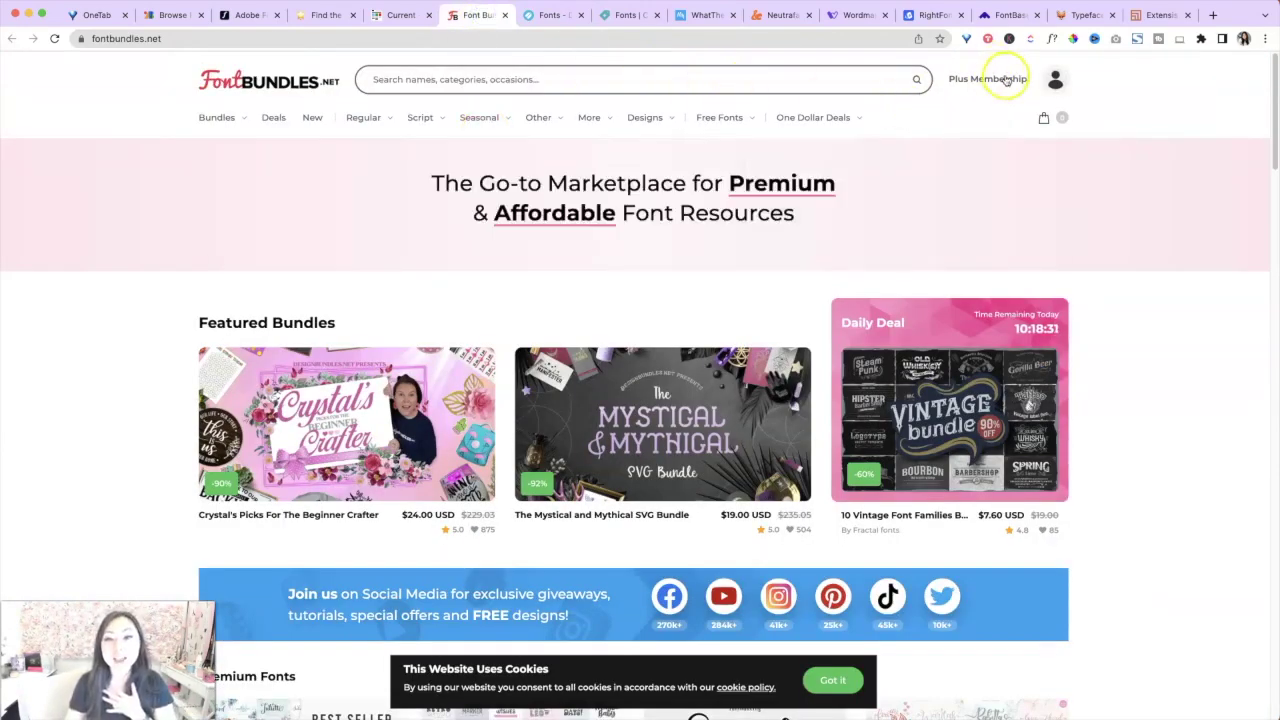
pyautogui.click(955, 78)
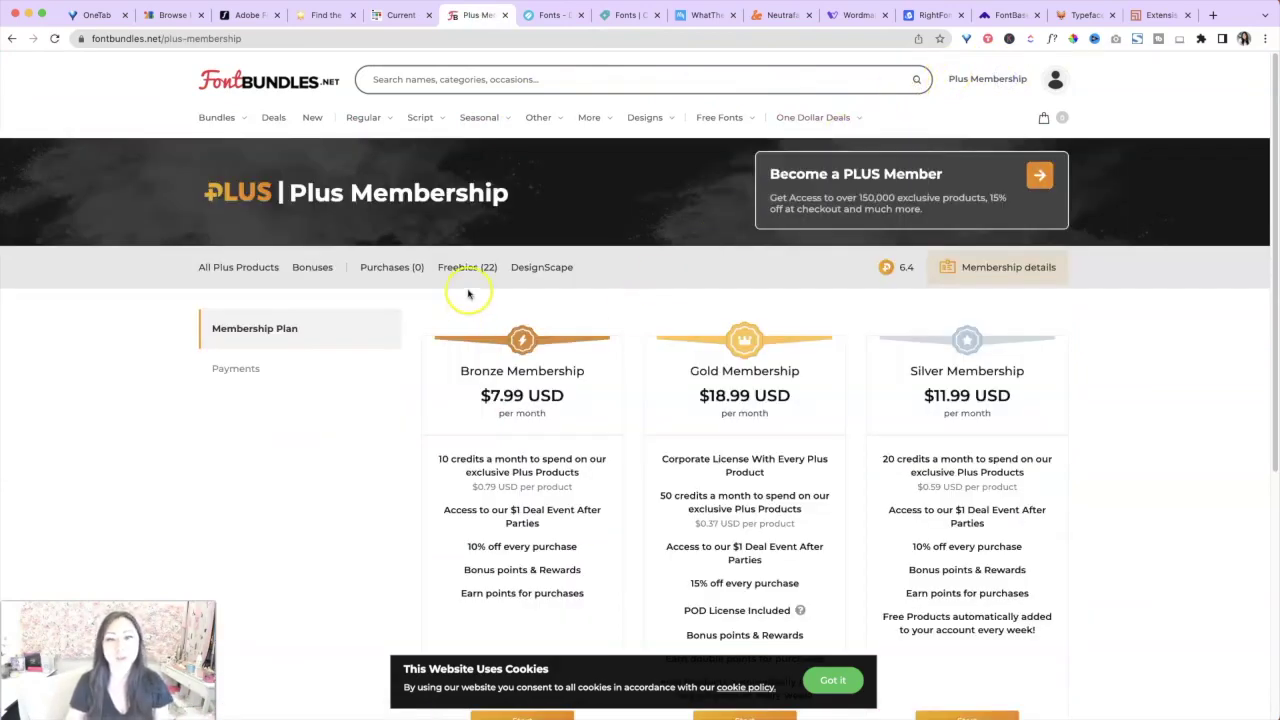
pyautogui.click(245, 82)
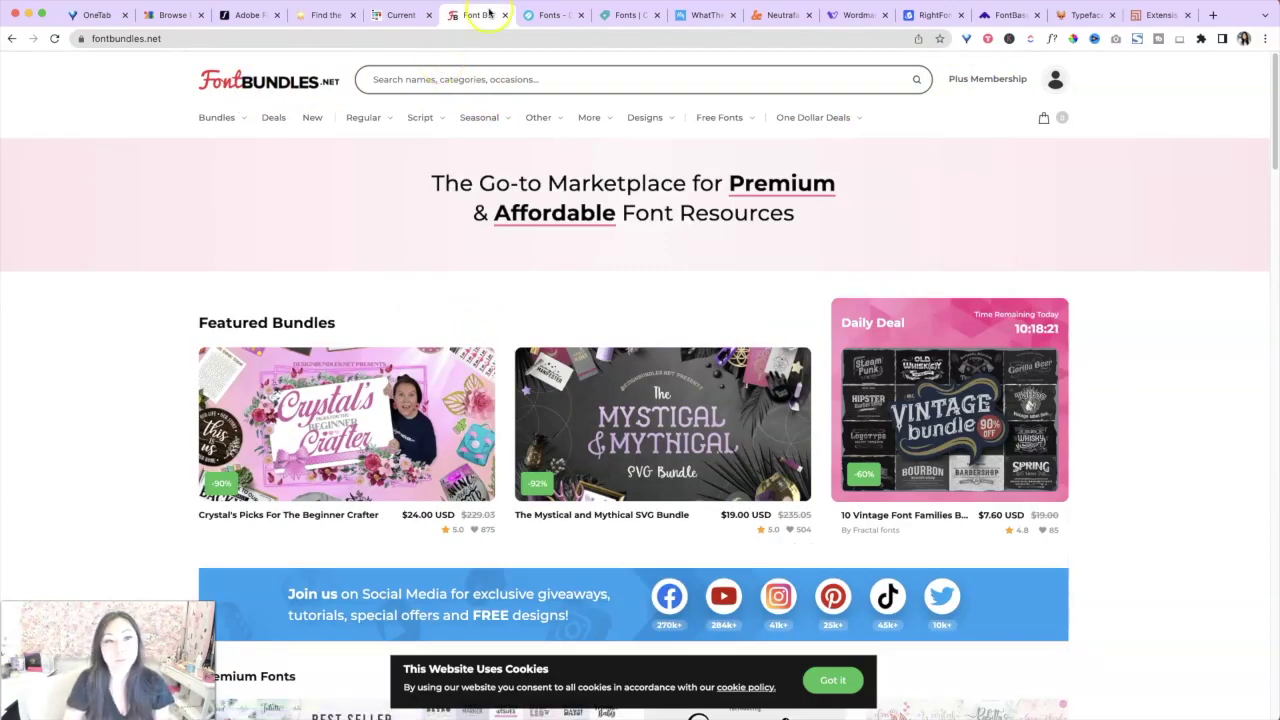
# Step: Switch to the Design Cuts fonts marketplace and look over its font listings
pyautogui.click(556, 15)
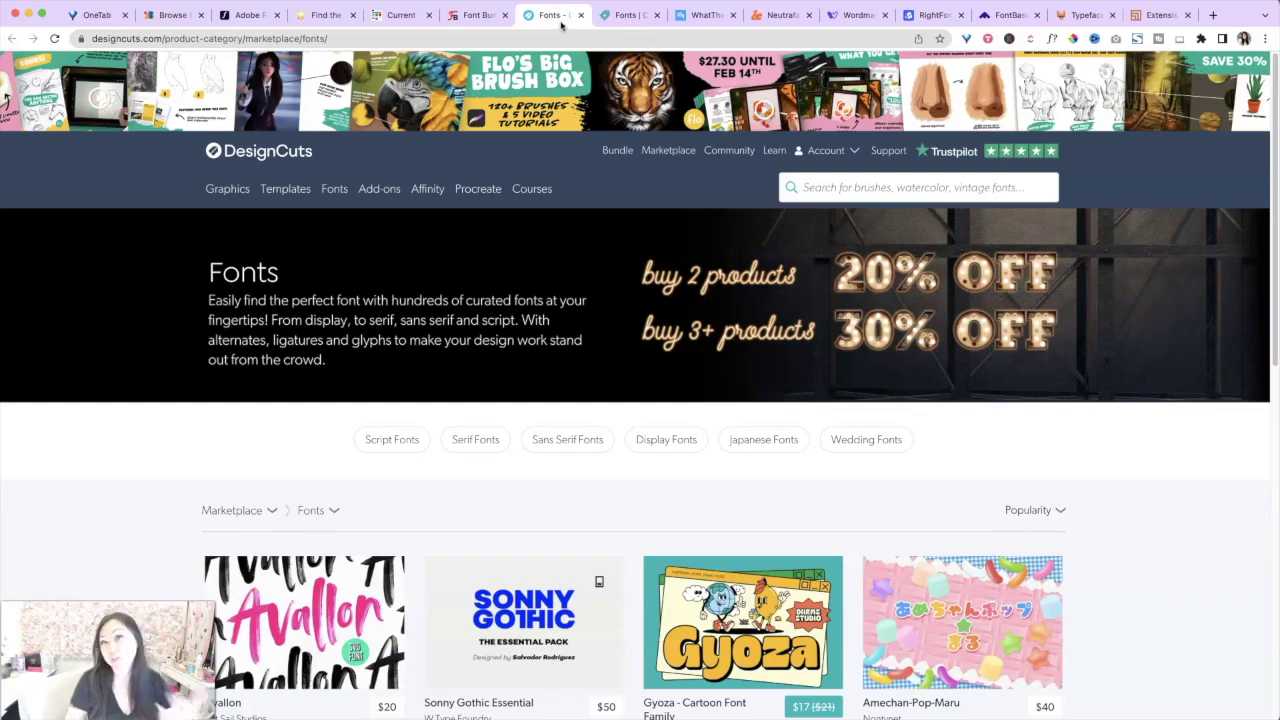
pyautogui.scroll(-5, 565, 285)
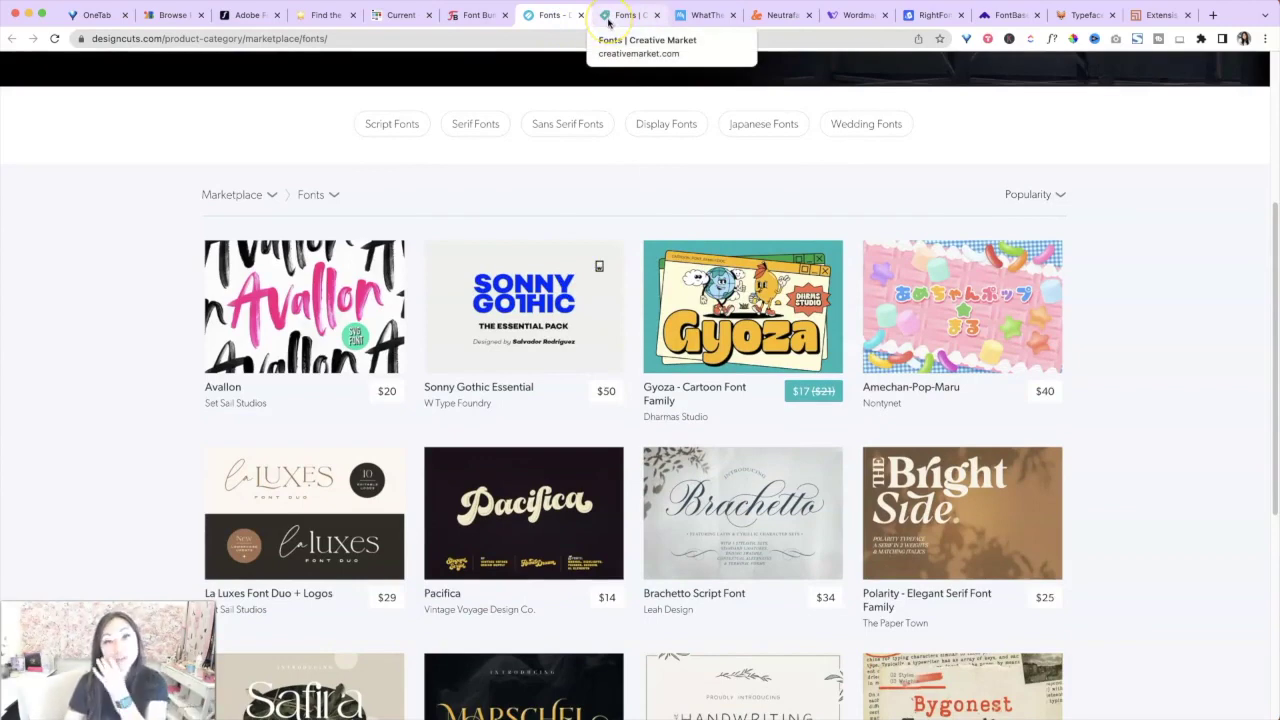
# Step: Switch to Creative Market's Fonts page and browse the popular font products on its first page
pyautogui.click(609, 15)
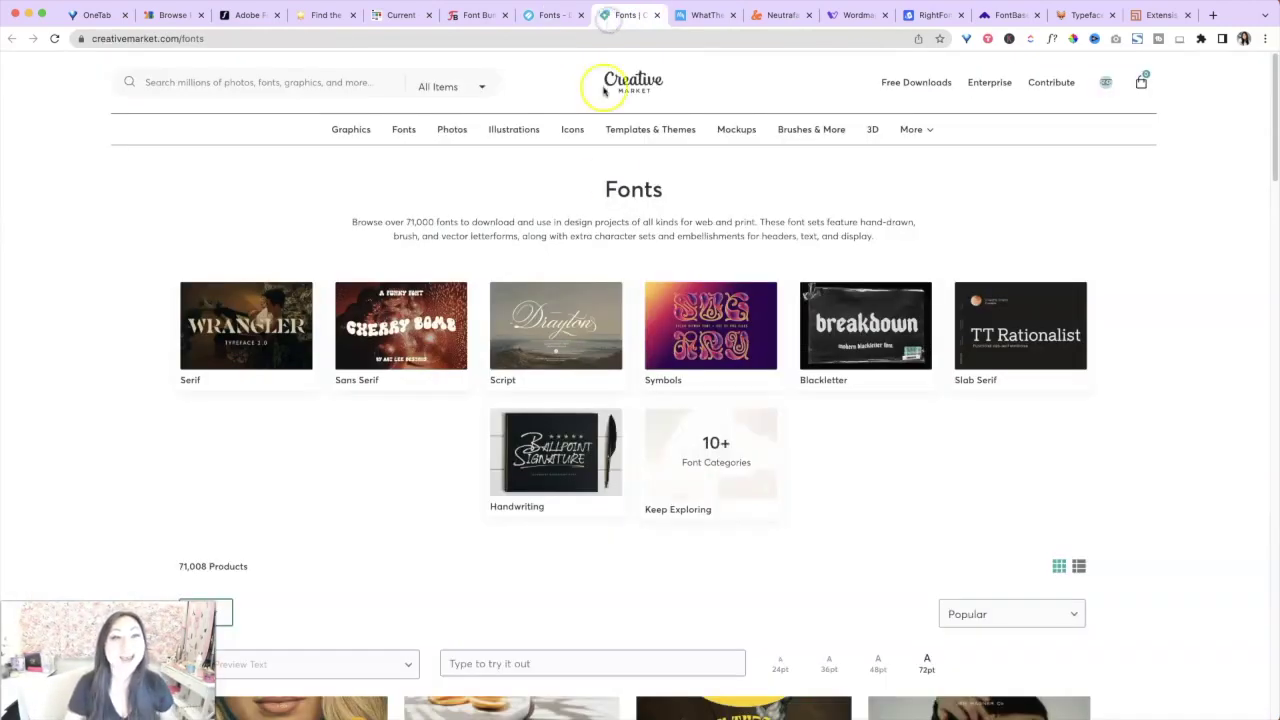
pyautogui.scroll(-6, 603, 337)
pyautogui.scroll(-2, 603, 337)
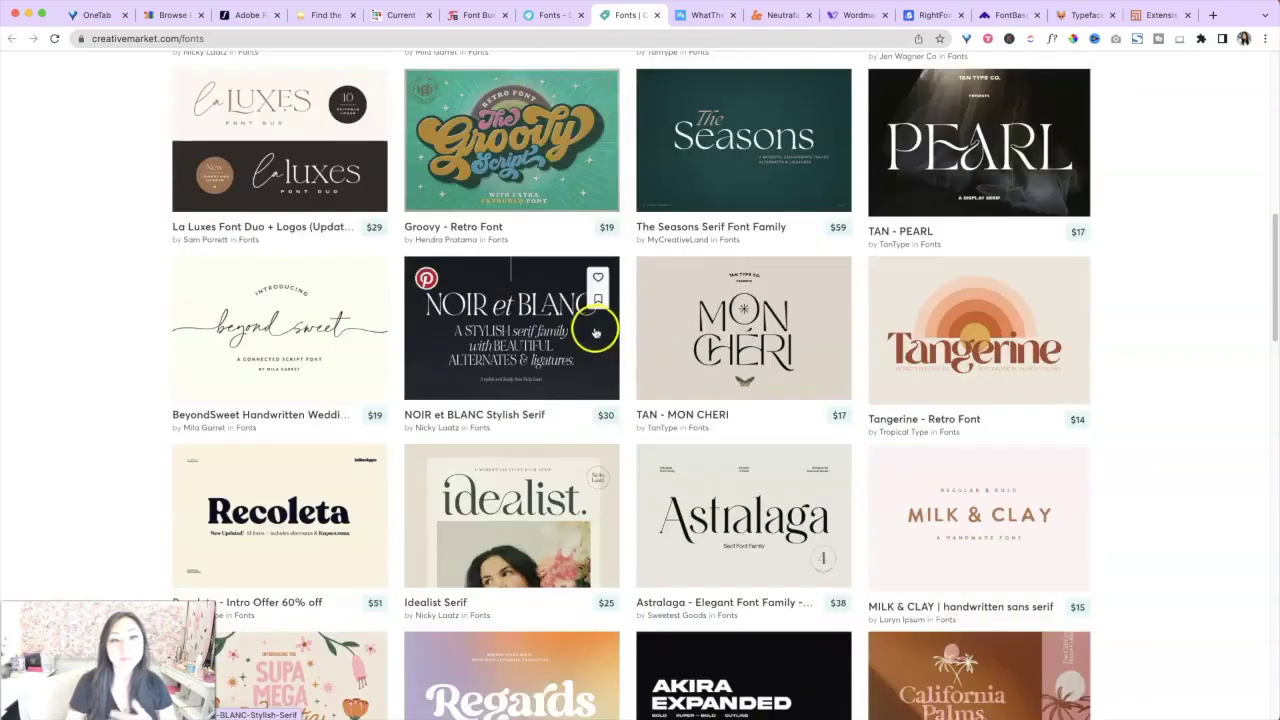
pyautogui.scroll(-5, 597, 329)
pyautogui.scroll(-5, 597, 329)
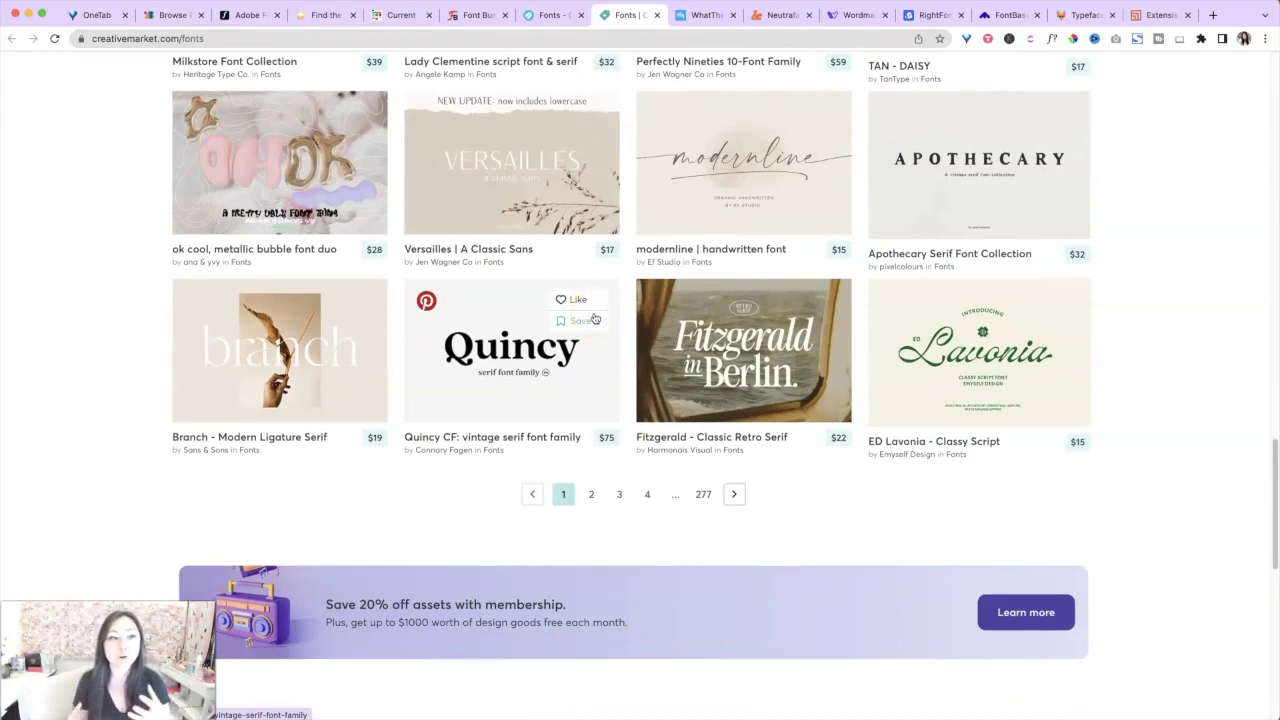
pyautogui.scroll(4, 600, 370)
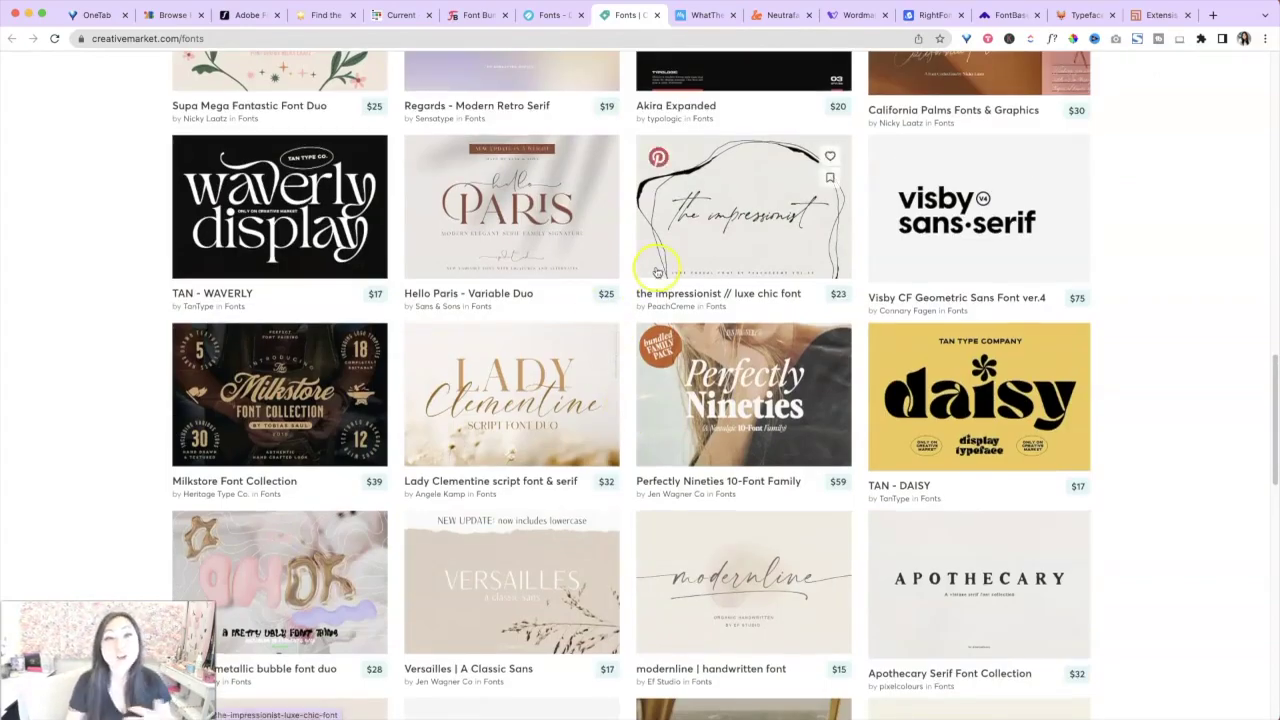
pyautogui.scroll(5, 655, 271)
pyautogui.scroll(1, 659, 268)
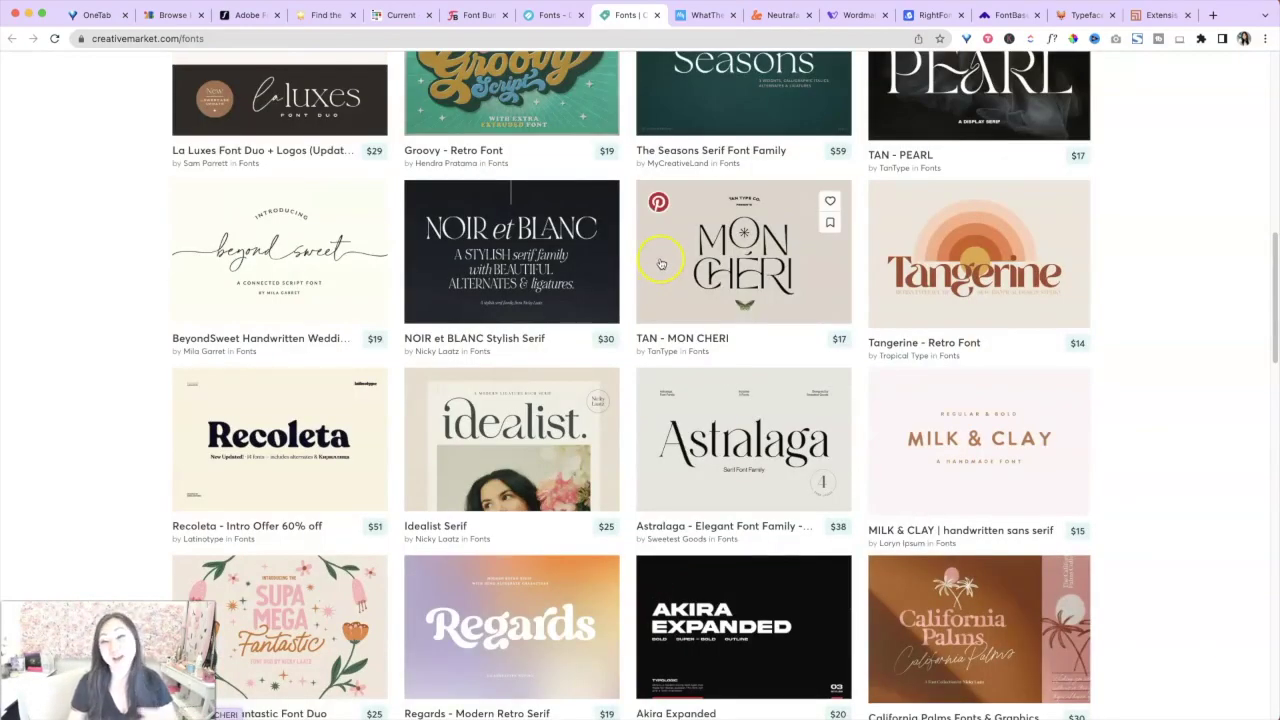
# Step: On the MyFonts WhatTheFont page, inspect the text's fonts with the WhatFont extension, then exit it and return to the image upload area
pyautogui.click(705, 16)
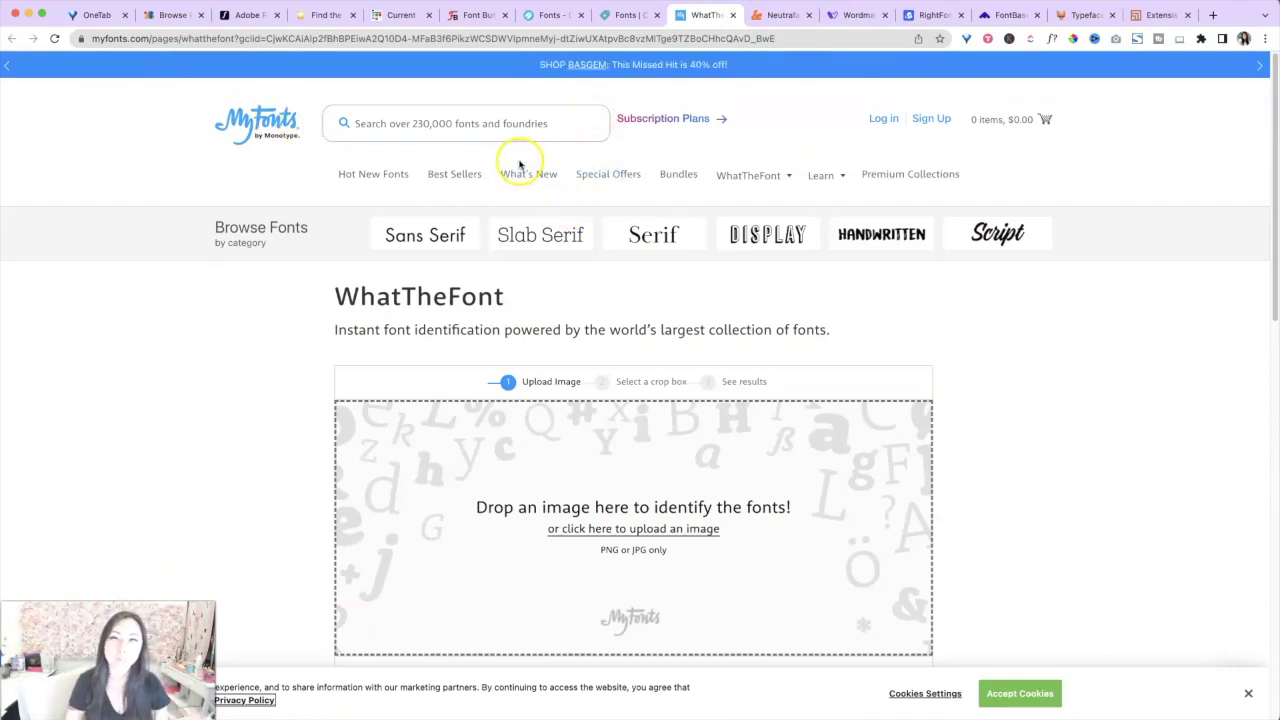
pyautogui.click(1051, 39)
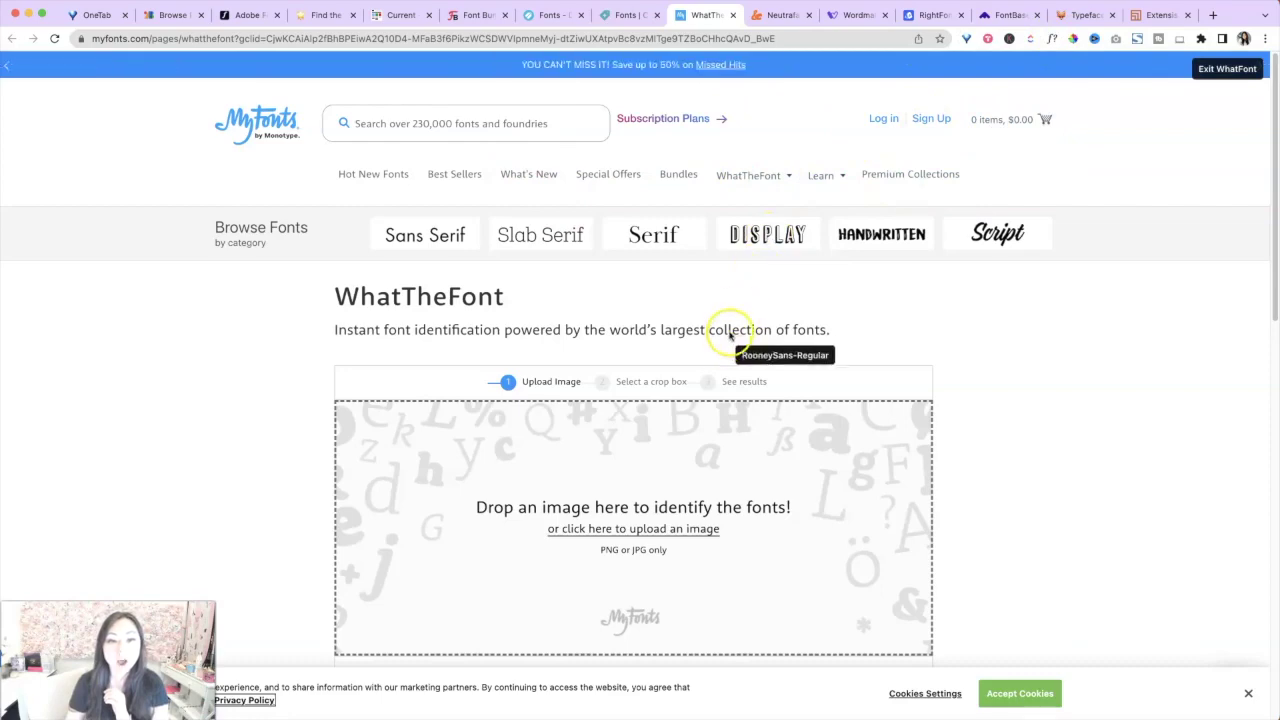
pyautogui.scroll(-10, 476, 267)
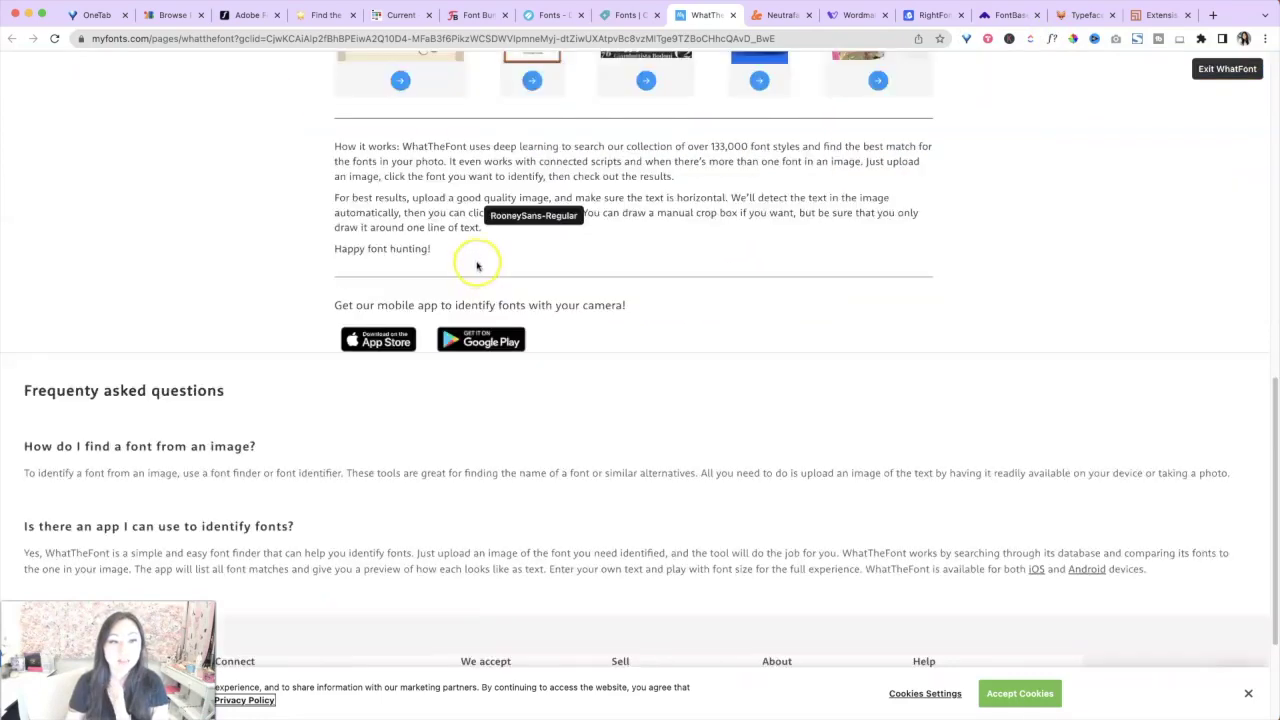
pyautogui.scroll(-2, 476, 267)
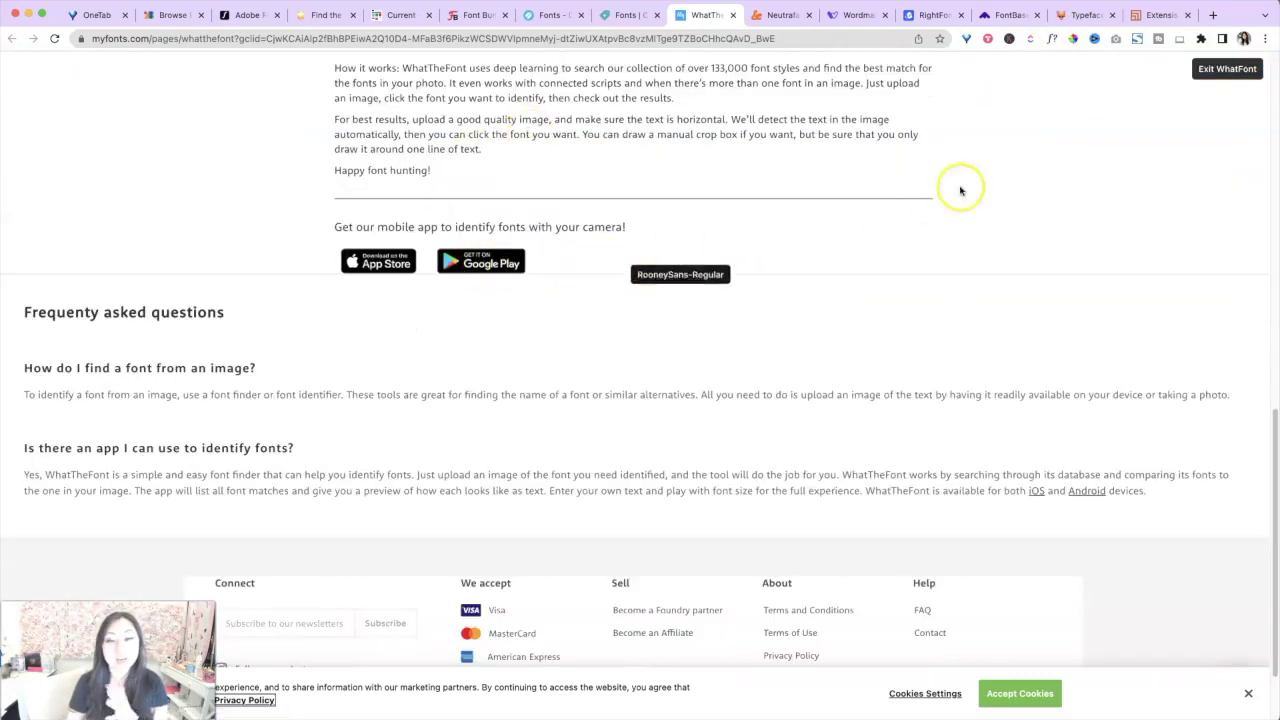
pyautogui.click(1050, 40)
pyautogui.scroll(10, 814, 229)
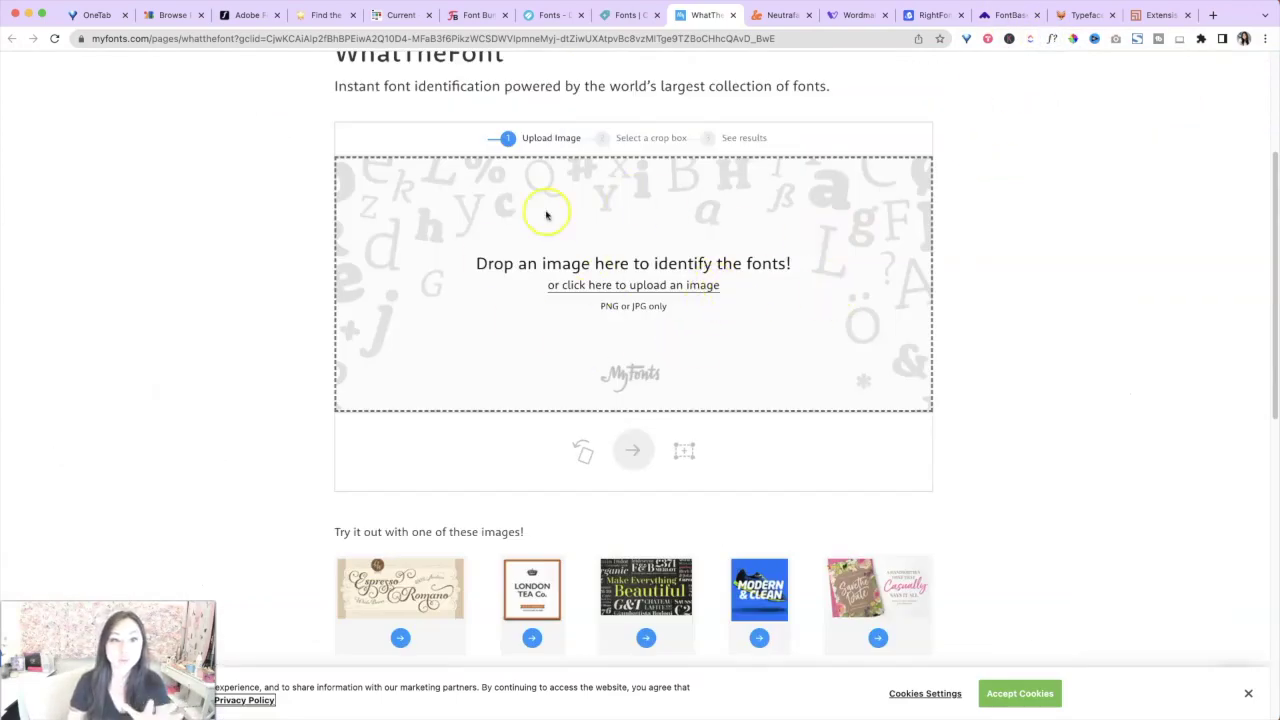
pyautogui.scroll(1, 500, 137)
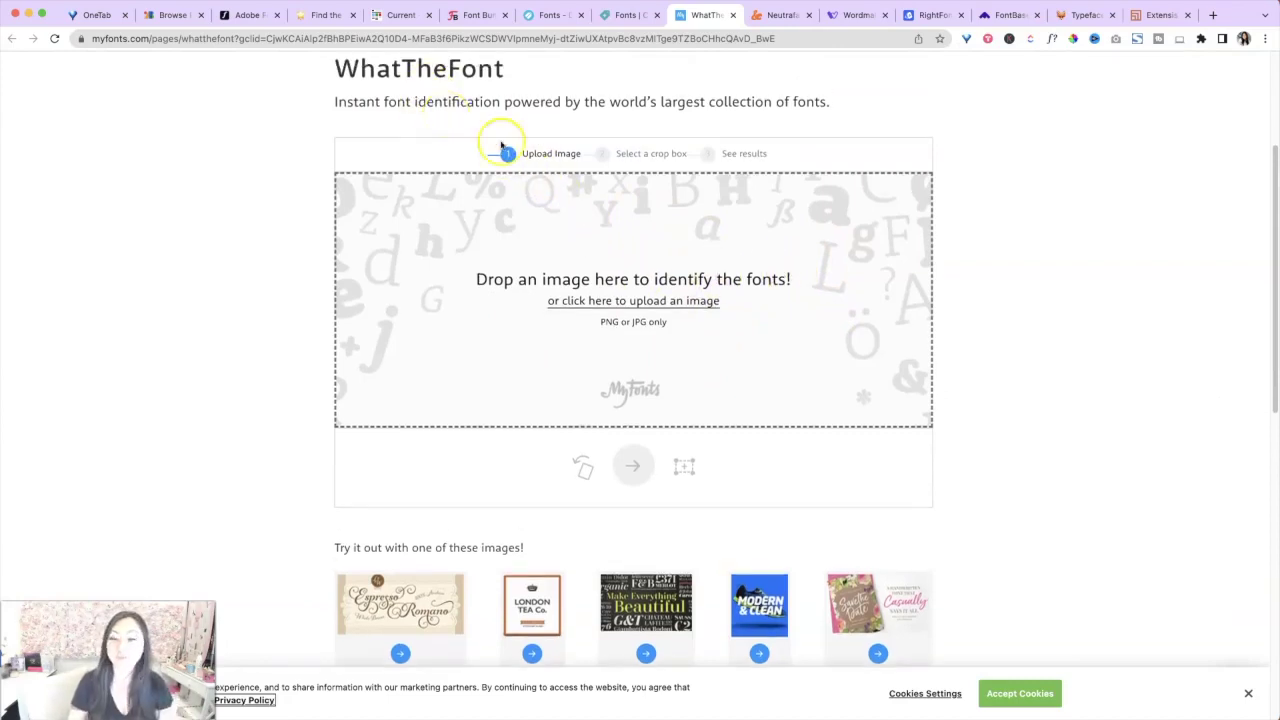
# Step: Switch to House Industries' Neutraface page, view the font's buying options, and open the site's Text fonts category
pyautogui.scroll(5, 580, 186)
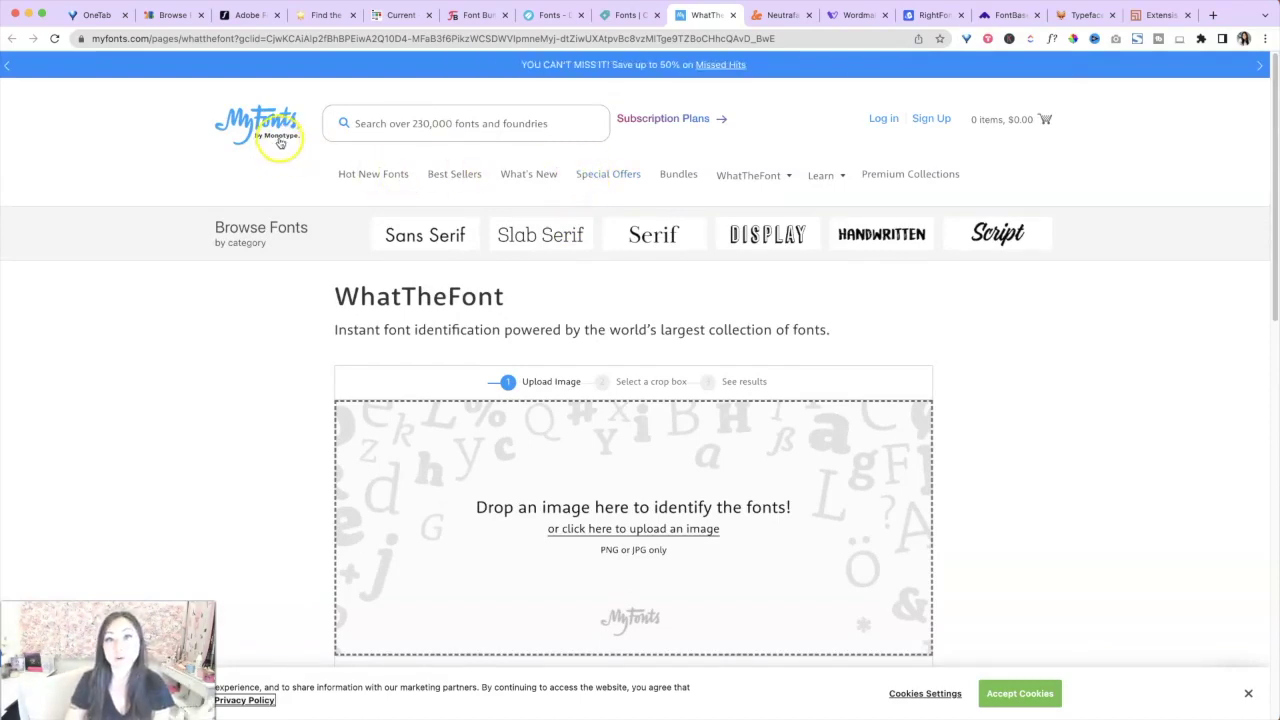
pyautogui.click(773, 17)
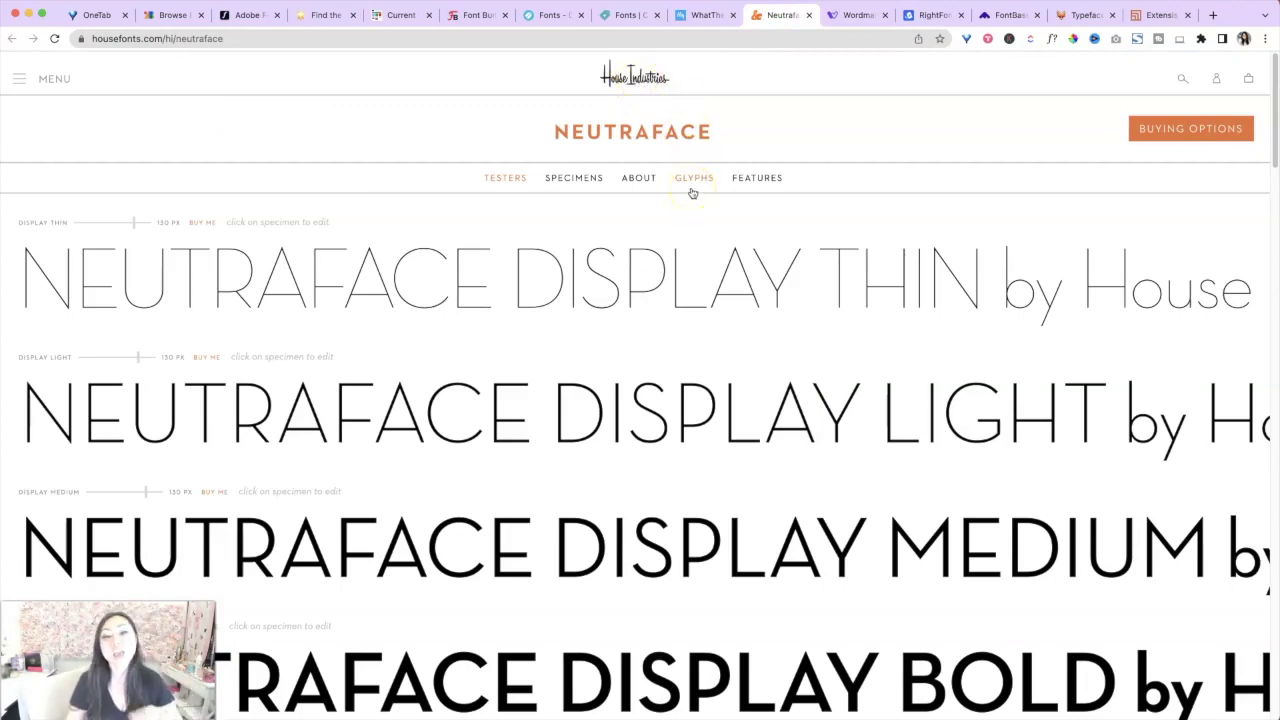
pyautogui.click(1192, 129)
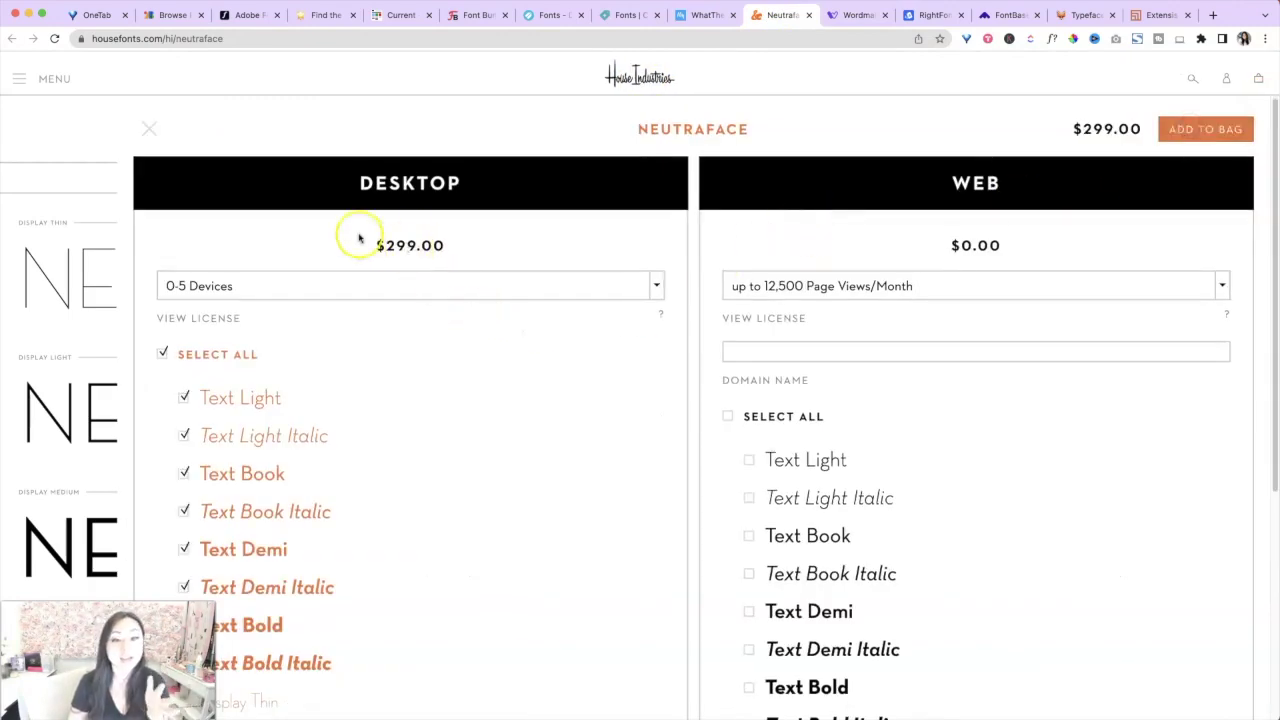
pyautogui.scroll(-1, 410, 330)
pyautogui.click(149, 117)
pyautogui.click(20, 79)
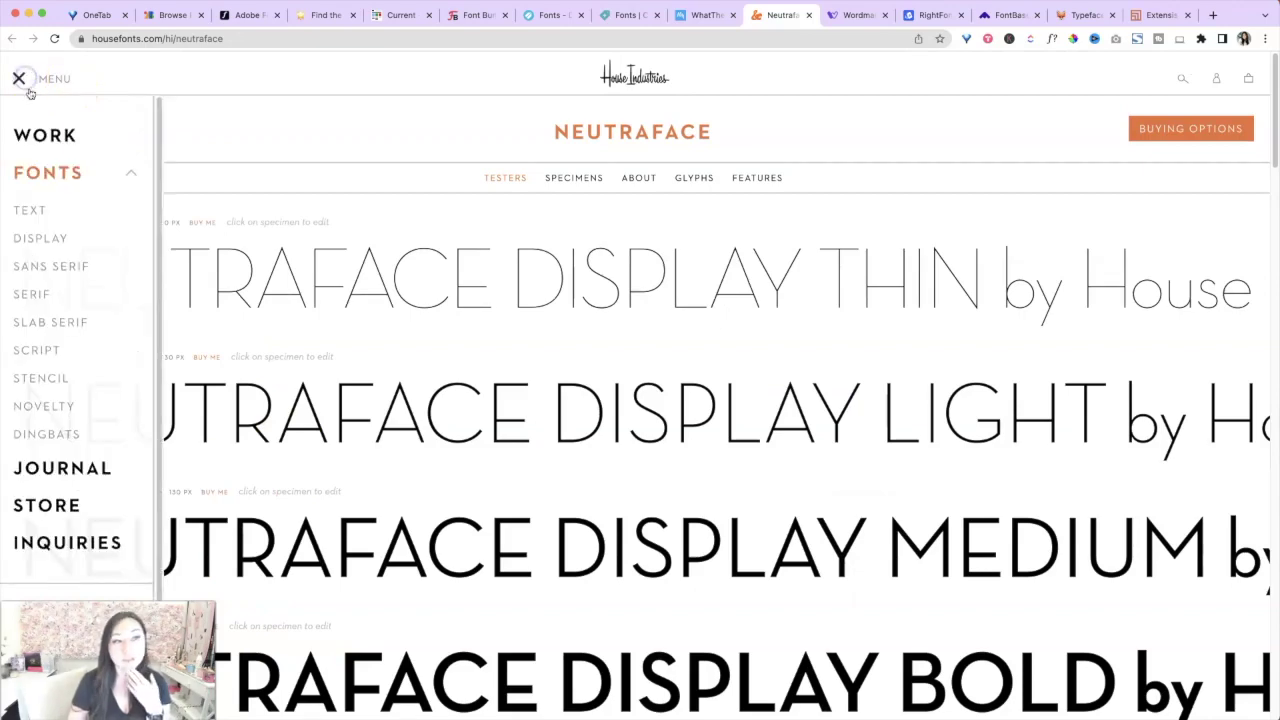
pyautogui.click(33, 210)
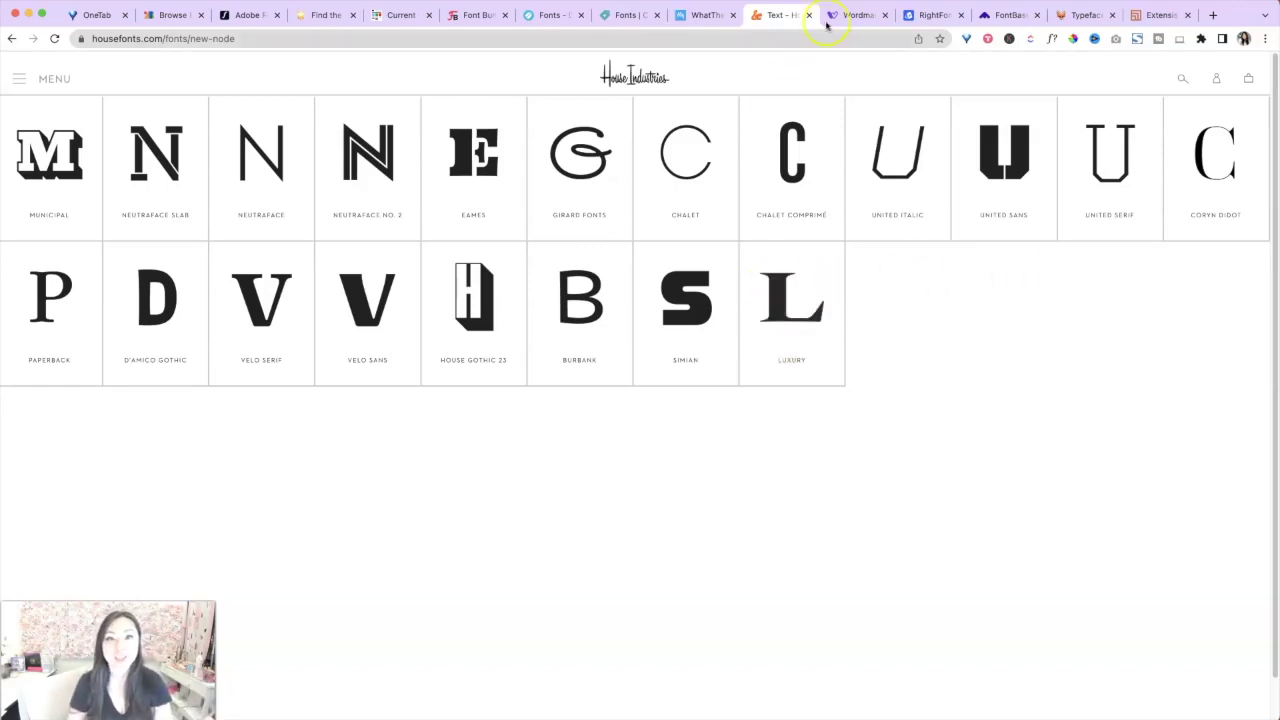
# Step: Switch to the Wordmark site and preview the phrase "Pretty Fabulous Designs" in the computer's fonts
pyautogui.click(857, 15)
pyautogui.click(332, 376)
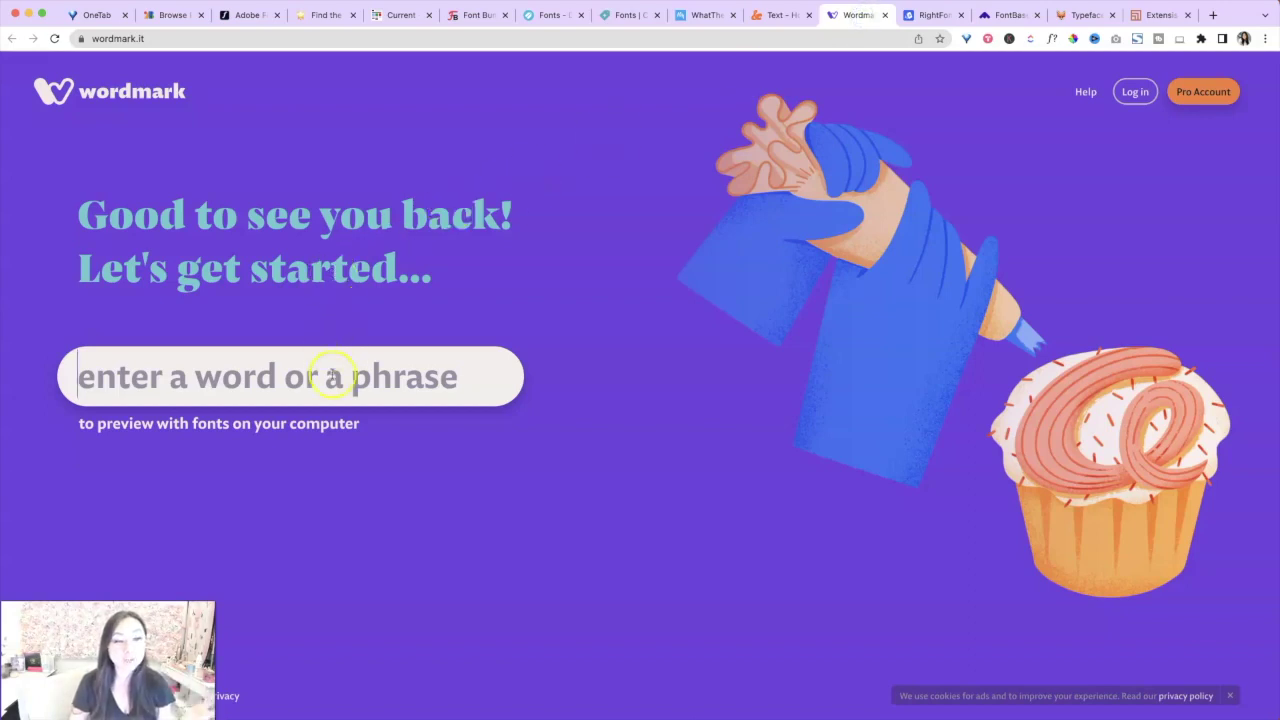
pyautogui.write('Prett')
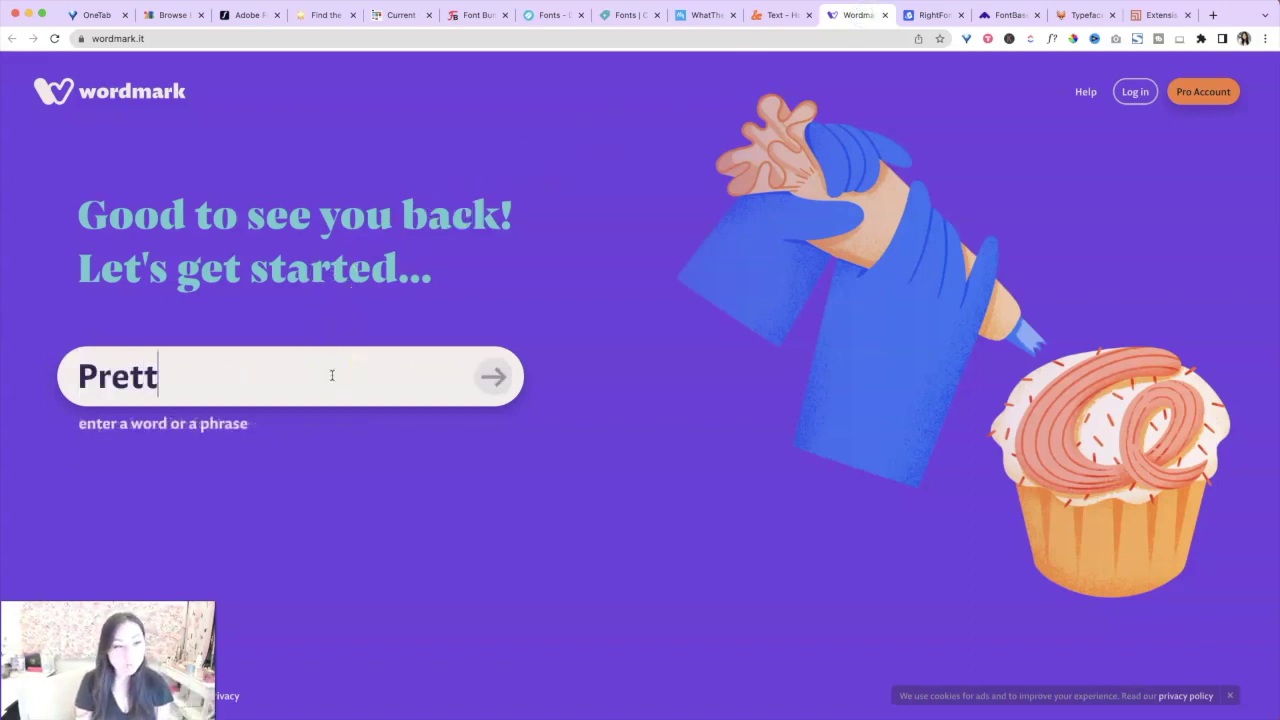
pyautogui.write('y Fabulous ')
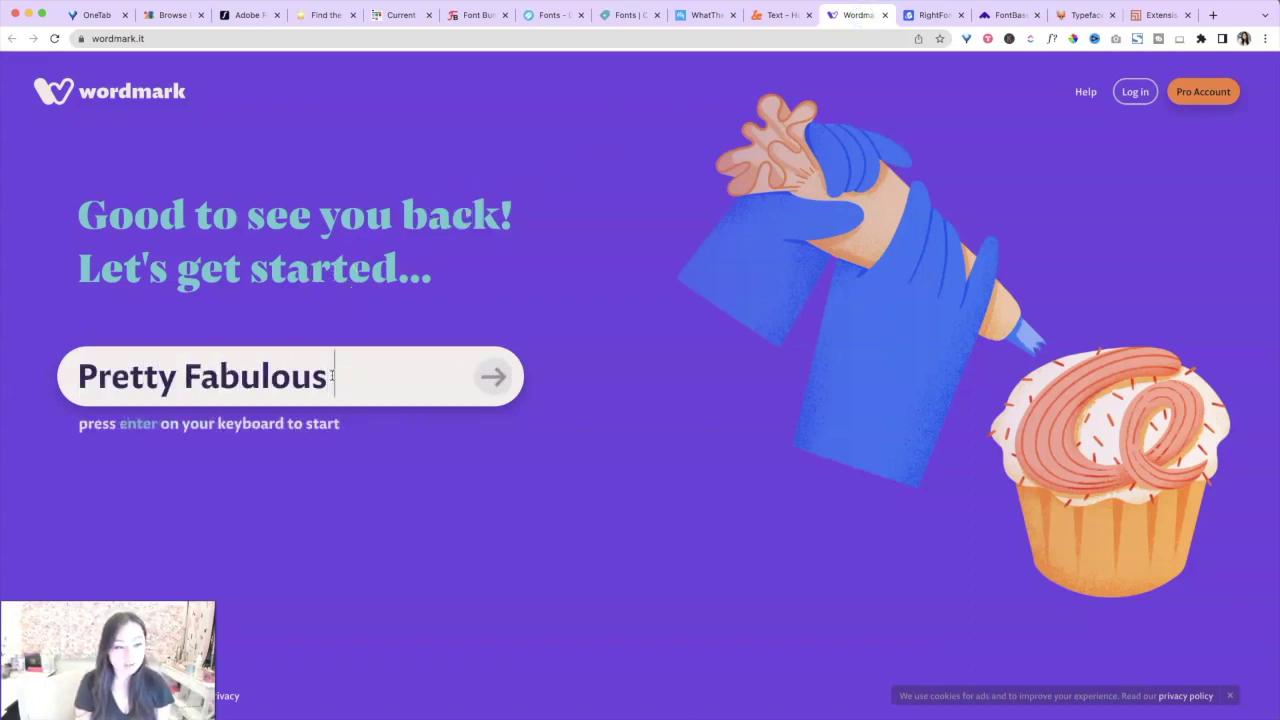
pyautogui.write('Designs')
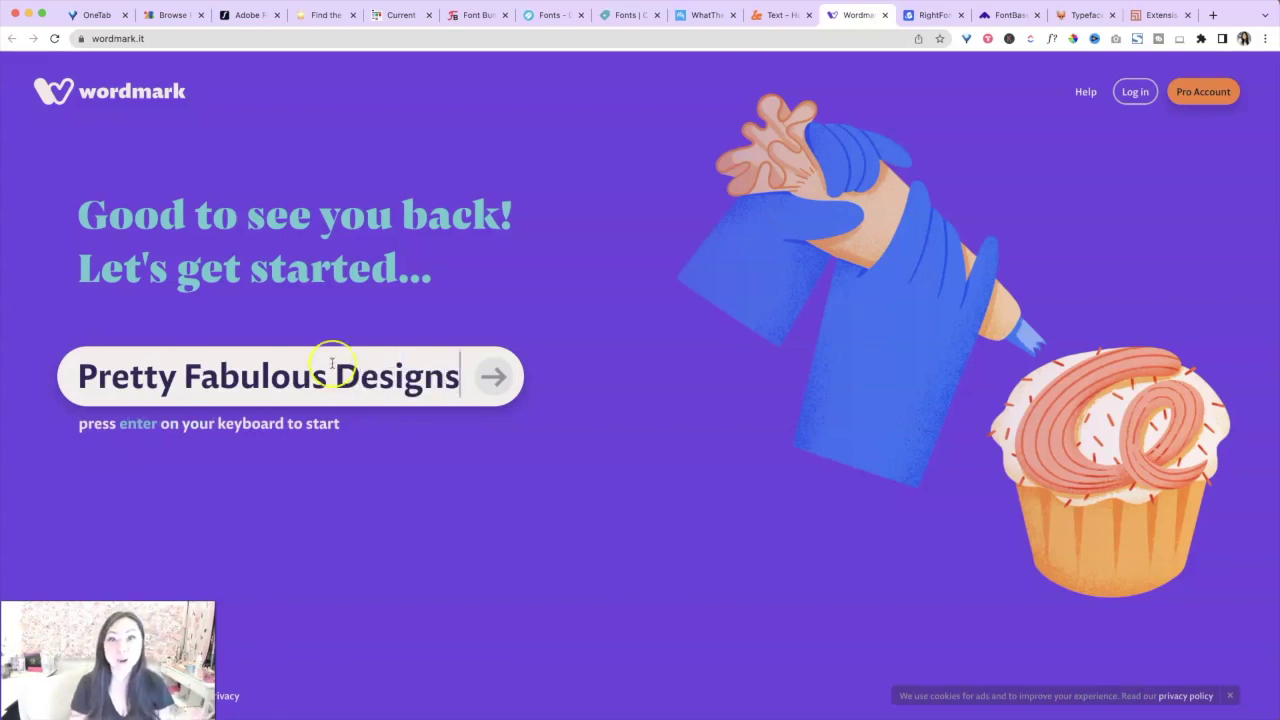
pyautogui.press('Return')
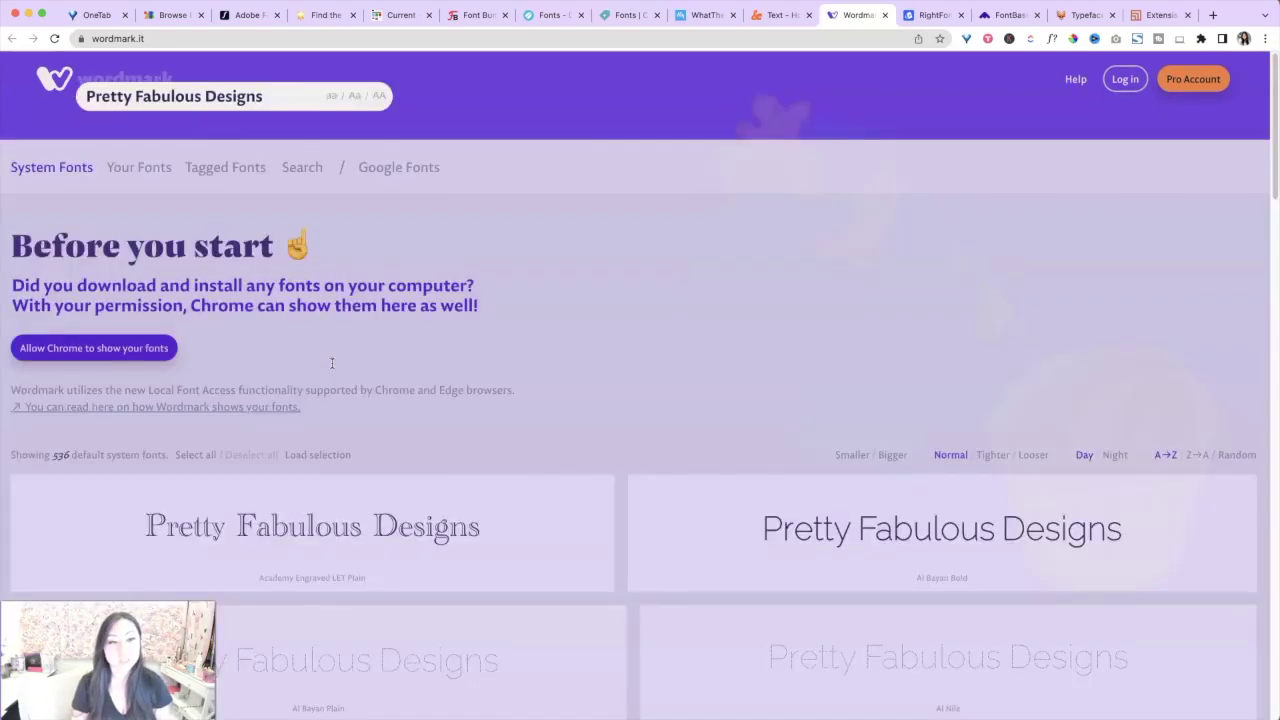
# Step: Browse the Wordmark system font previews and select Avenir Next Italic as a favourite
pyautogui.scroll(-5, 631, 331)
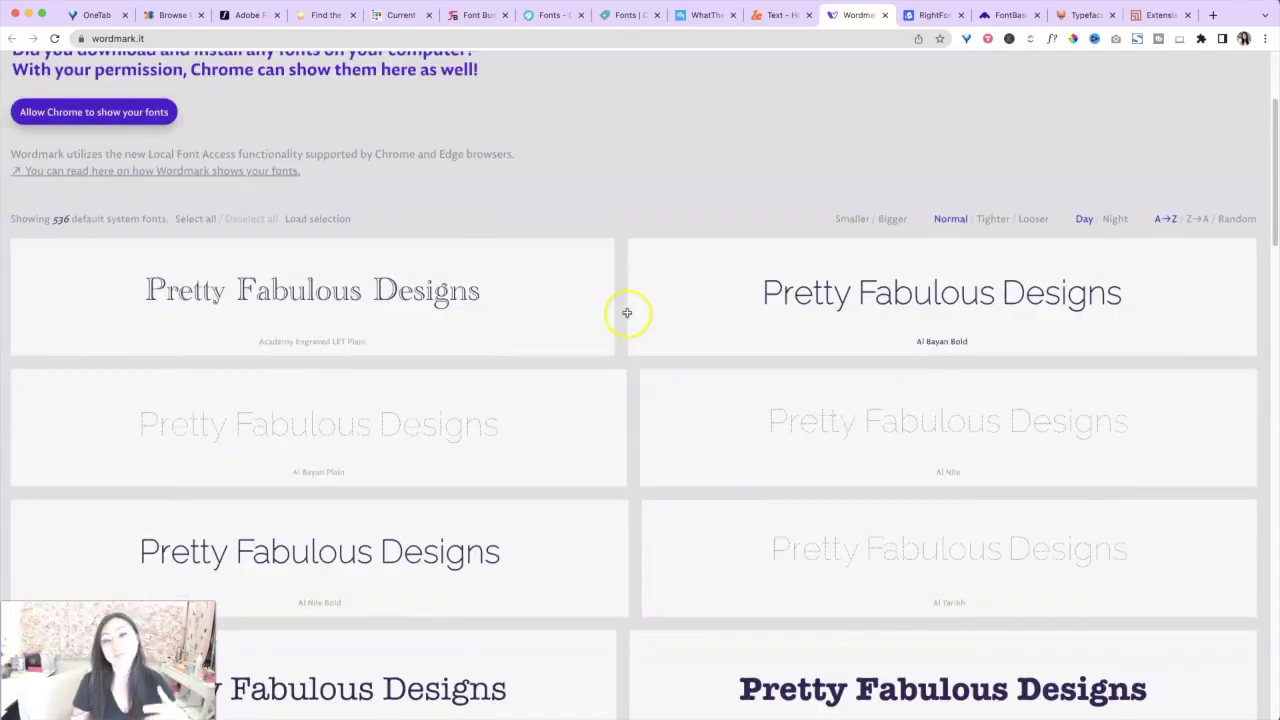
pyautogui.scroll(-8, 625, 315)
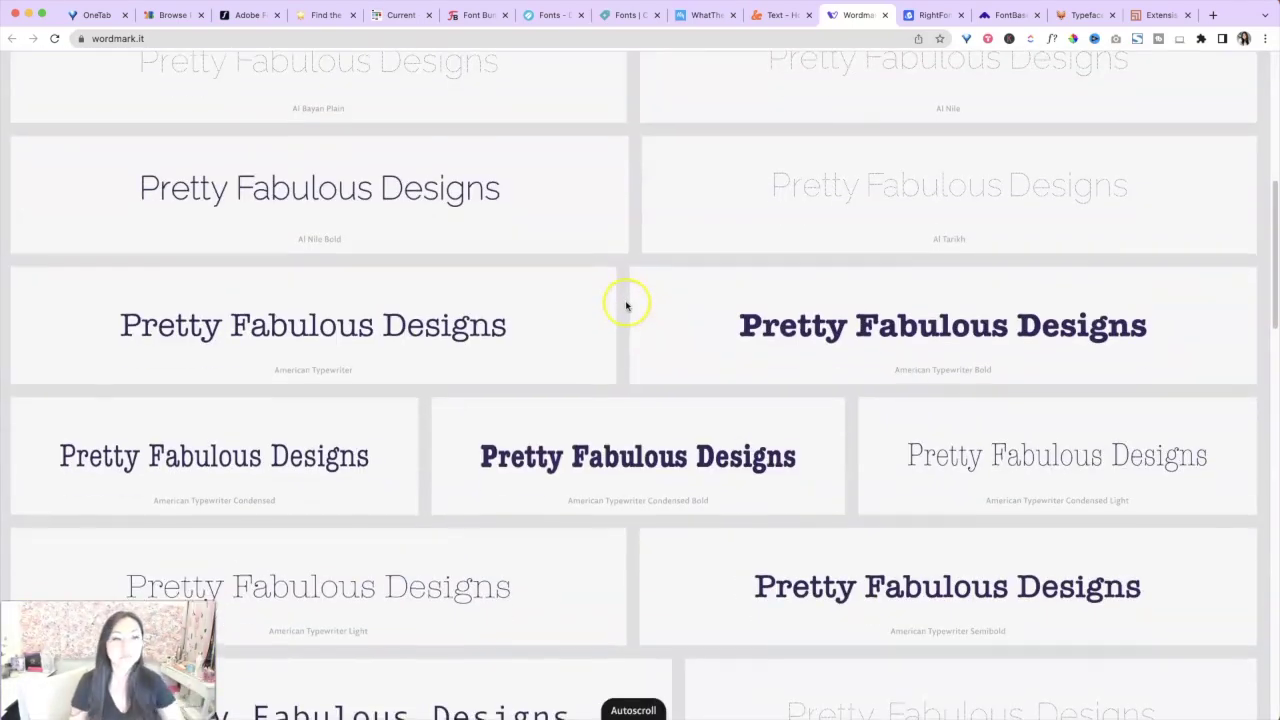
pyautogui.scroll(-18, 628, 306)
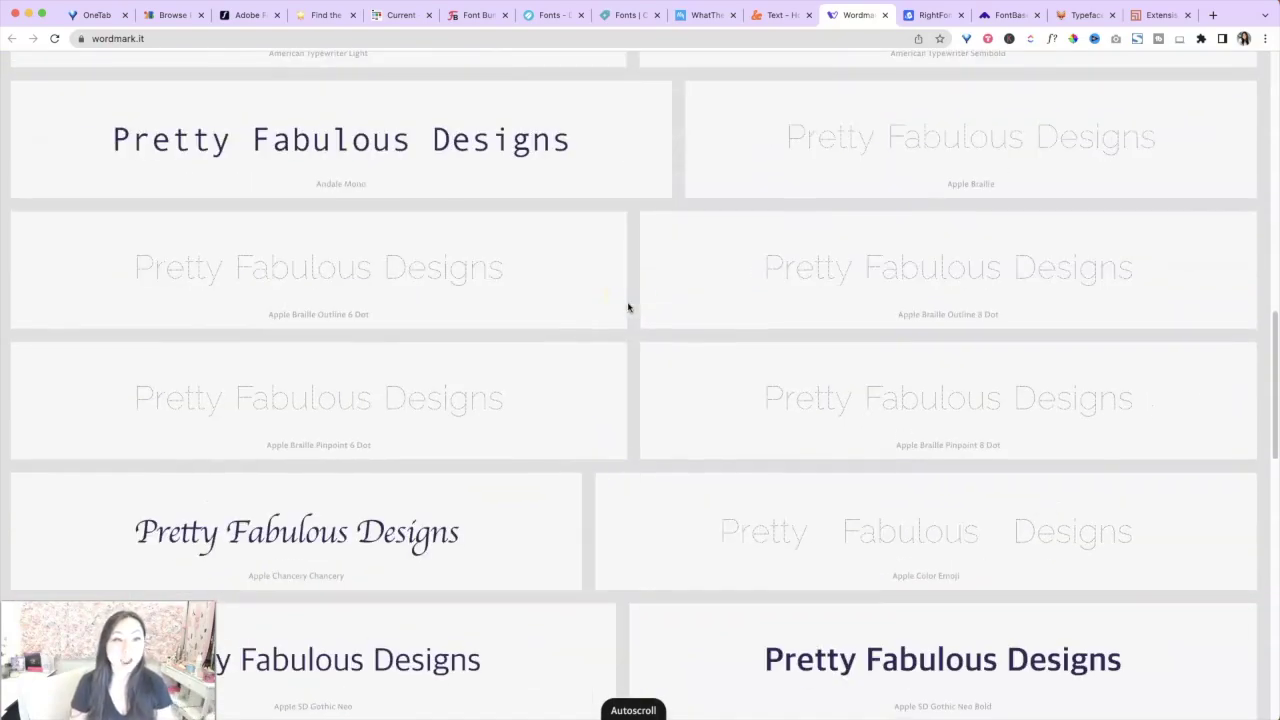
pyautogui.scroll(-20, 633, 310)
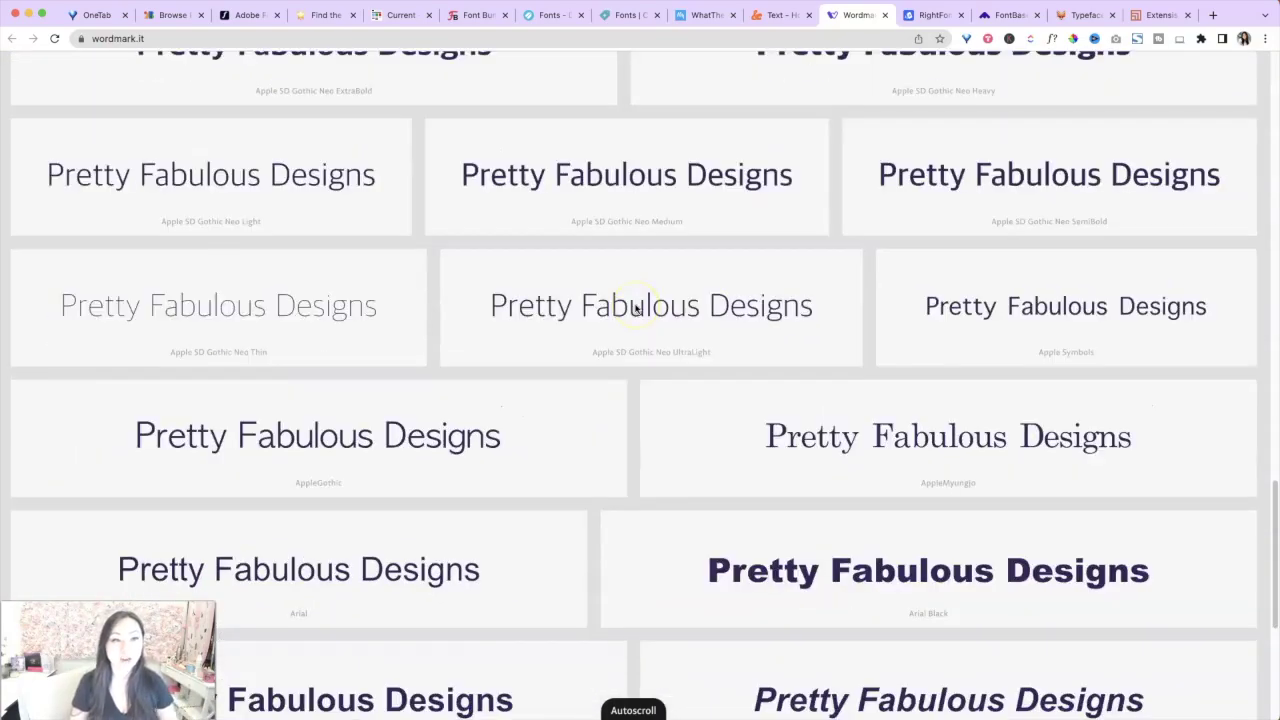
pyautogui.scroll(-8, 635, 308)
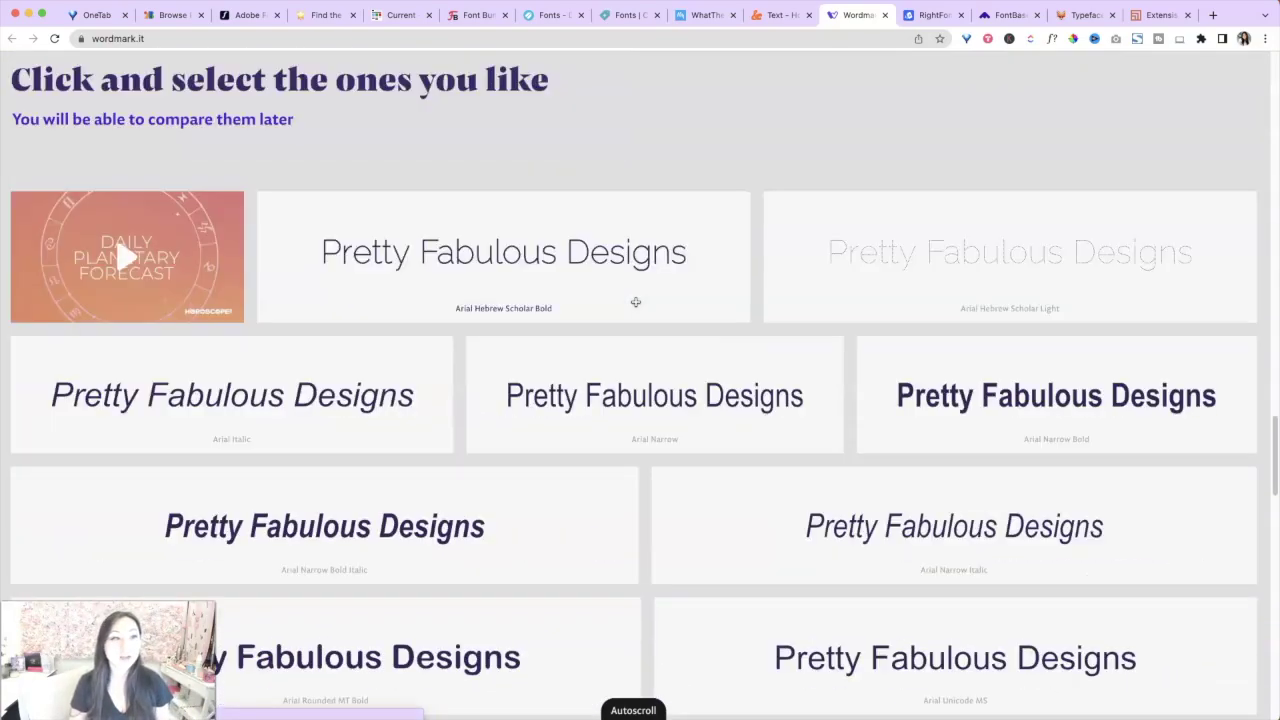
pyautogui.scroll(-20, 635, 302)
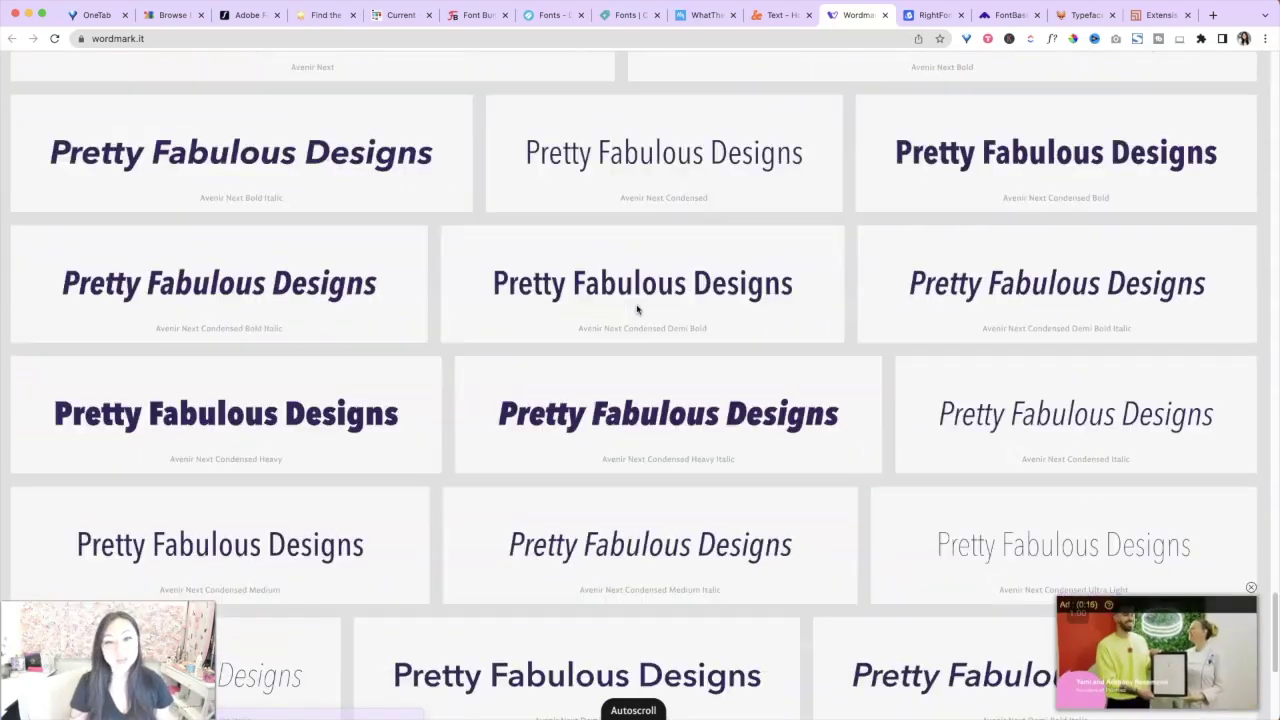
pyautogui.scroll(-5, 636, 304)
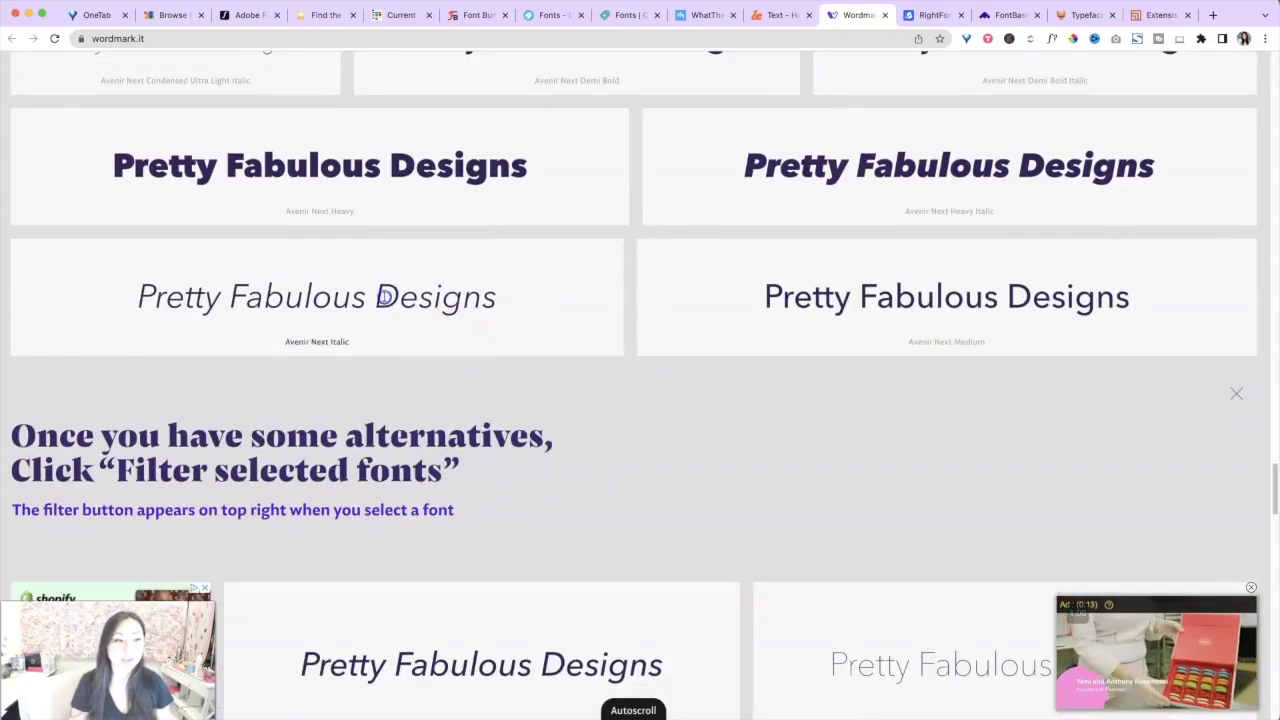
pyautogui.click(595, 327)
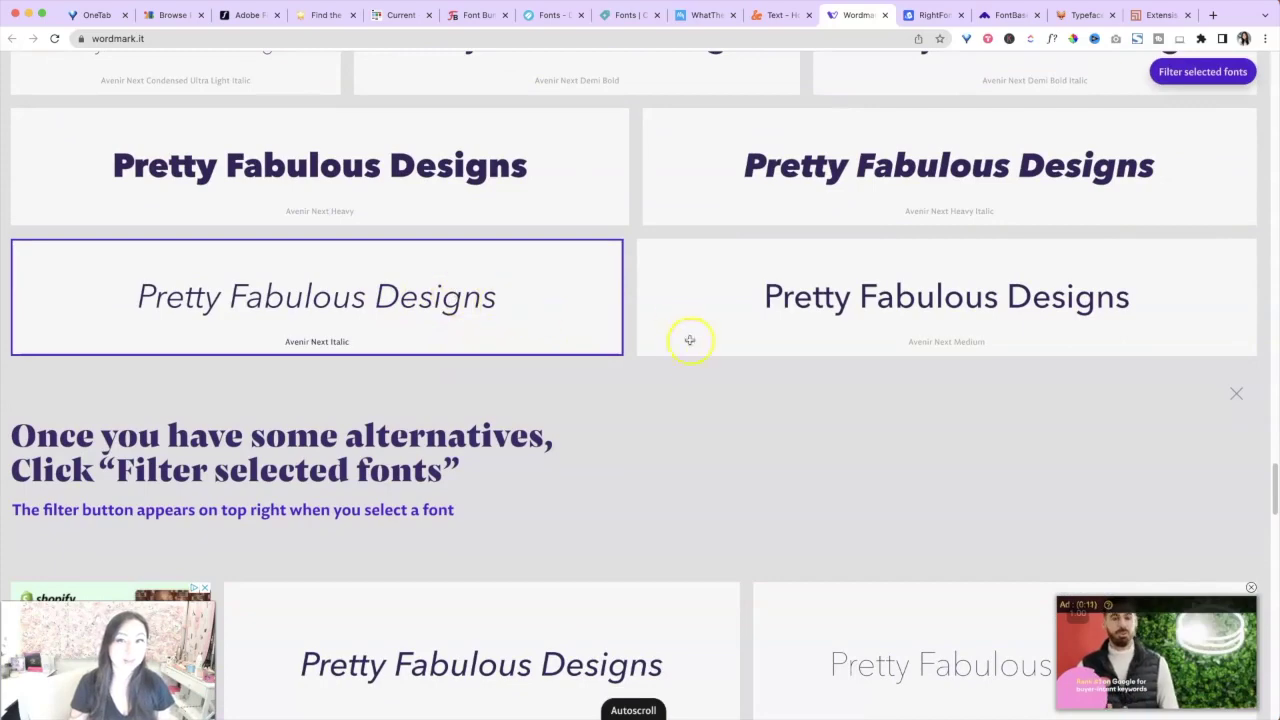
pyautogui.scroll(-6, 677, 360)
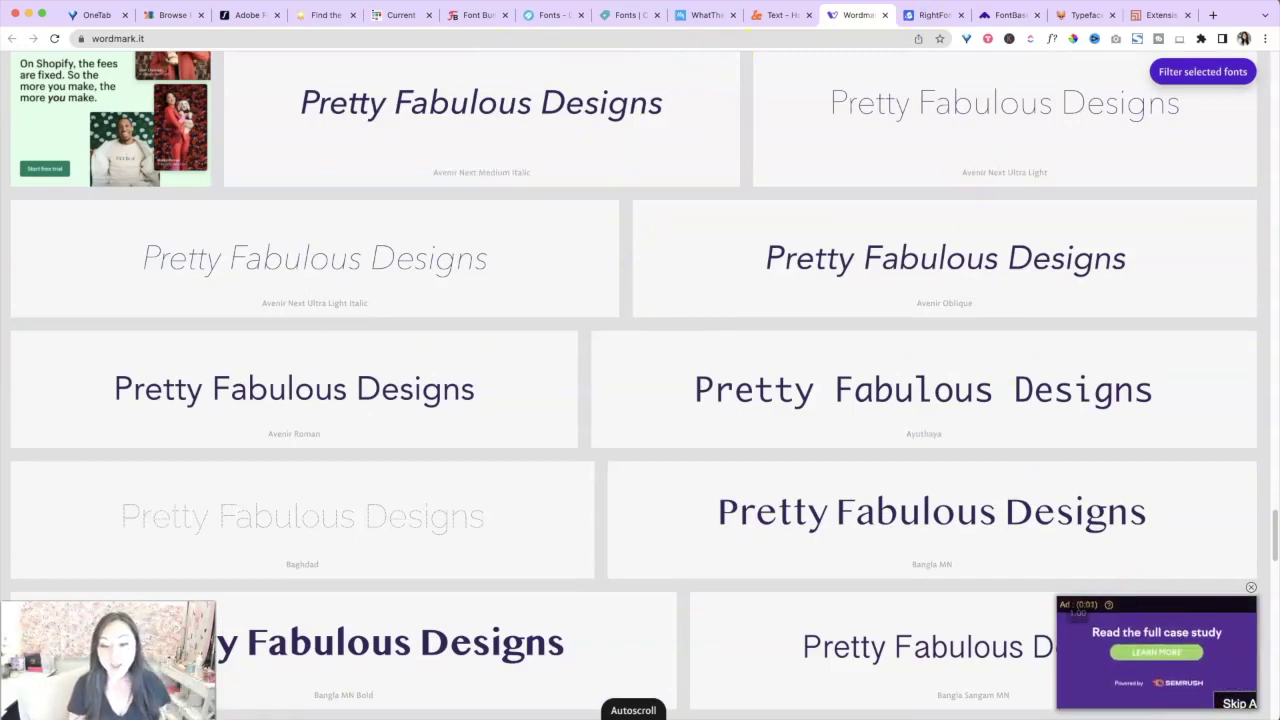
# Step: Switch to Font Book and look through the typefaces installed under All Fonts
pyautogui.press('super+Tab')
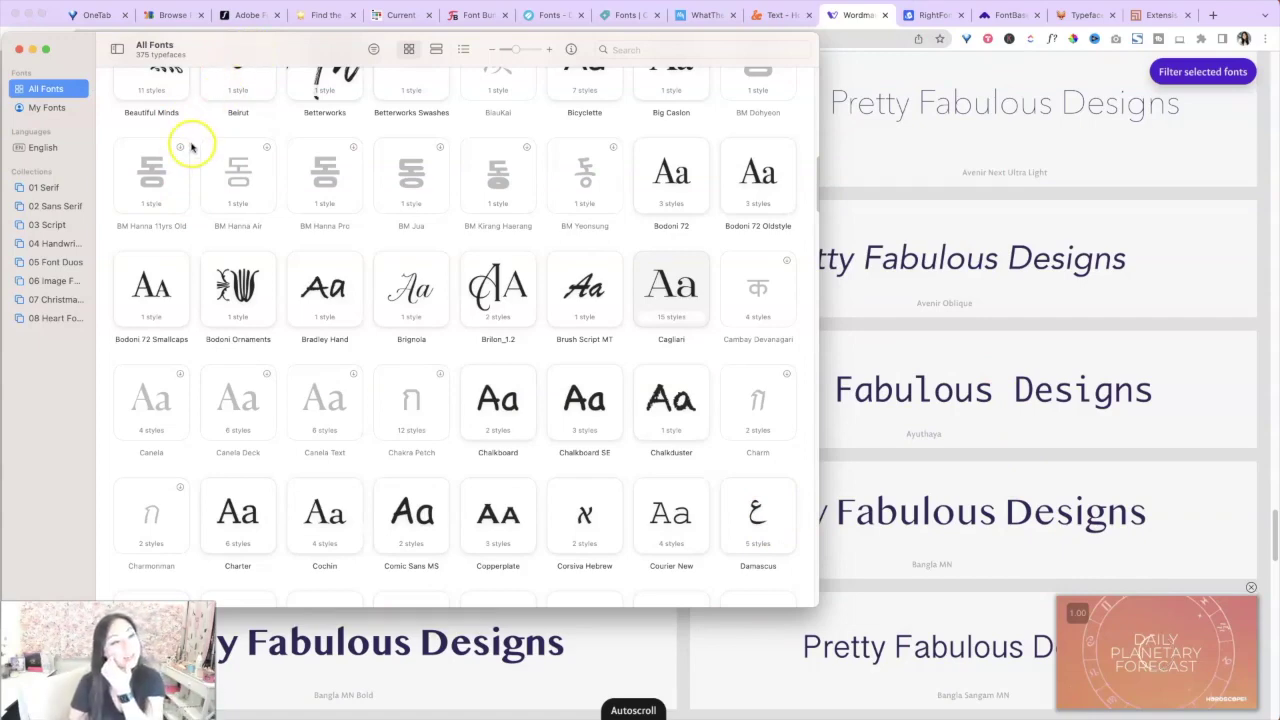
pyautogui.scroll(5, 240, 193)
pyautogui.scroll(15, 242, 195)
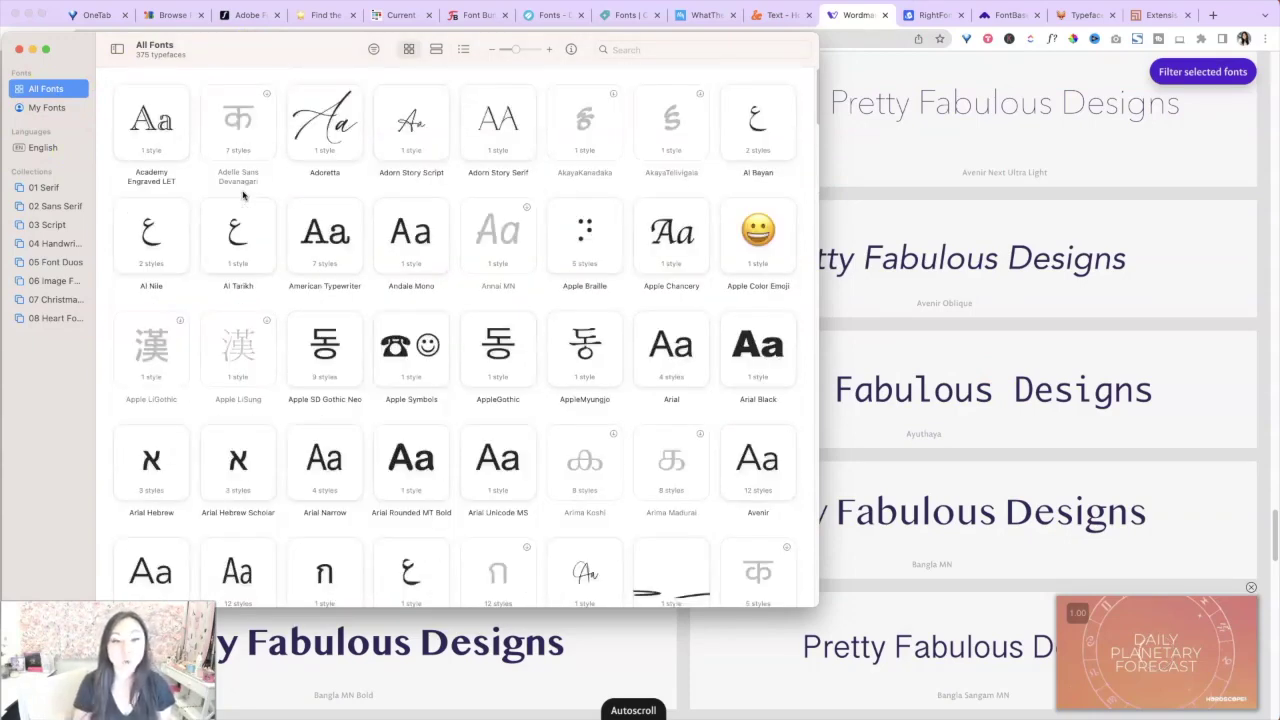
pyautogui.scroll(-10, 243, 196)
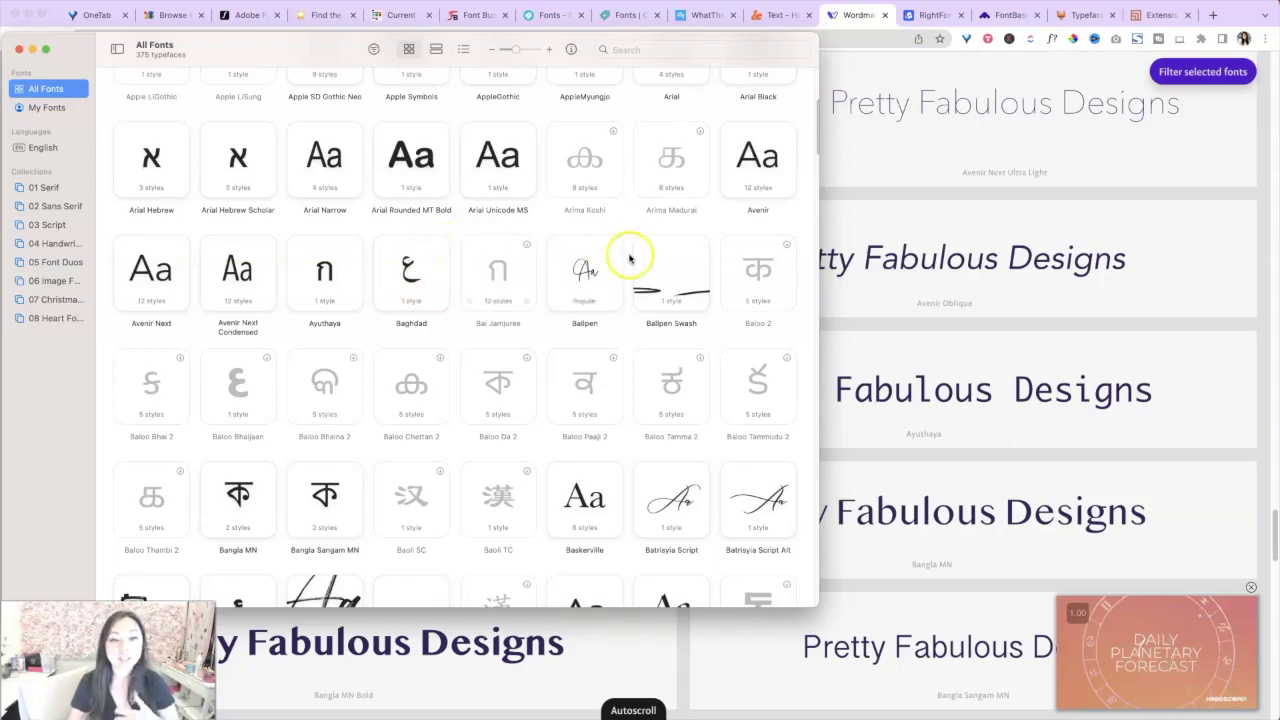
pyautogui.scroll(-6, 629, 257)
pyautogui.scroll(-4, 629, 263)
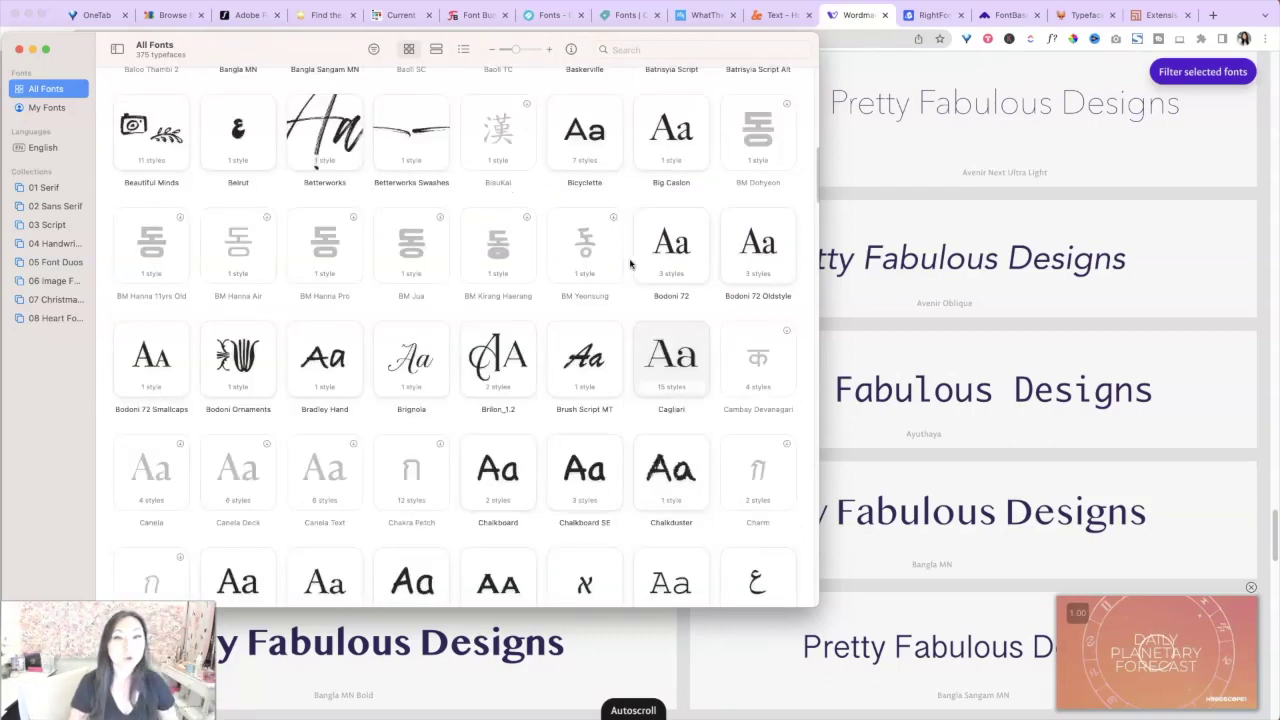
pyautogui.scroll(-1, 629, 263)
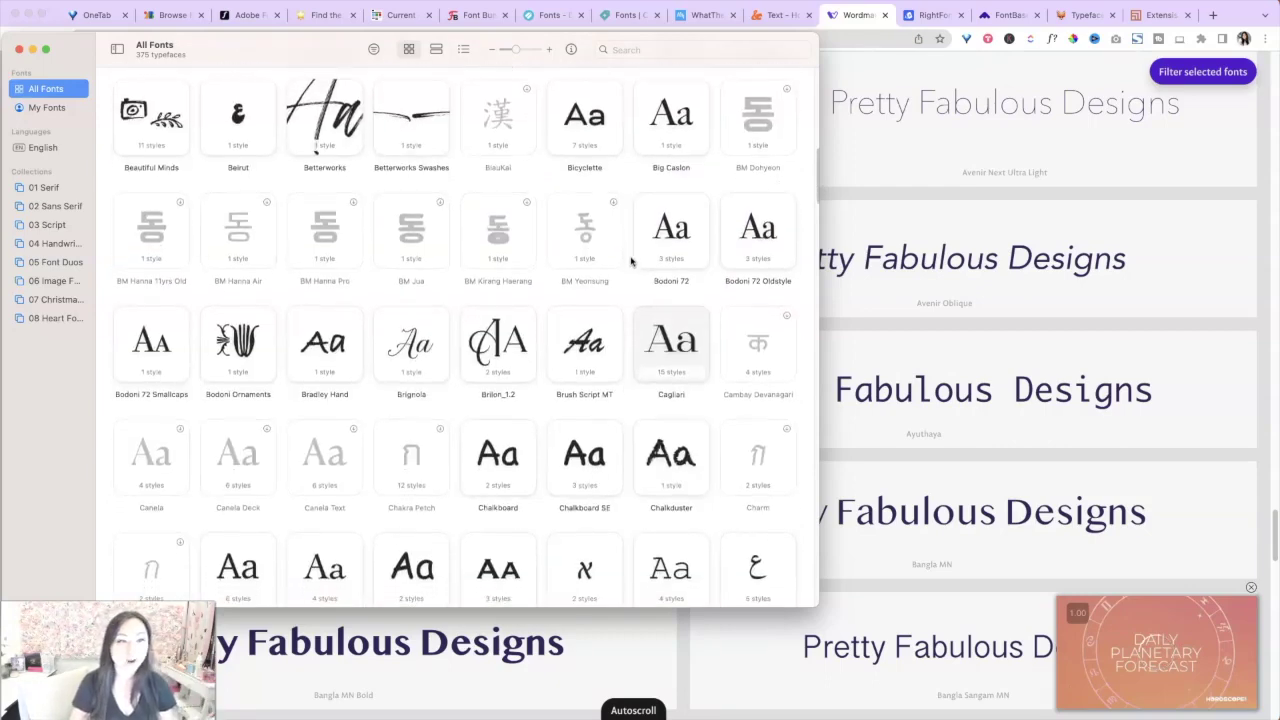
pyautogui.scroll(-2, 630, 262)
pyautogui.scroll(-1, 629, 260)
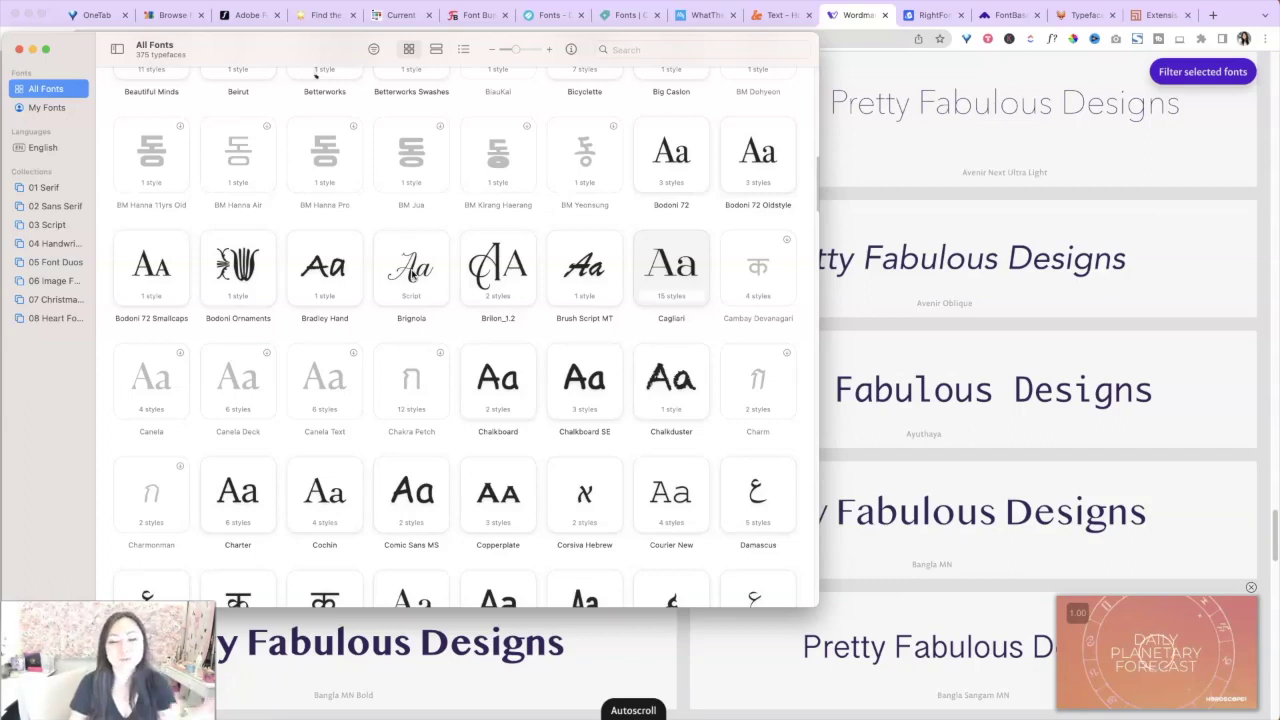
# Step: Remove the Brignola typeface from the installed fonts and confirm the removal
pyautogui.click(414, 263)
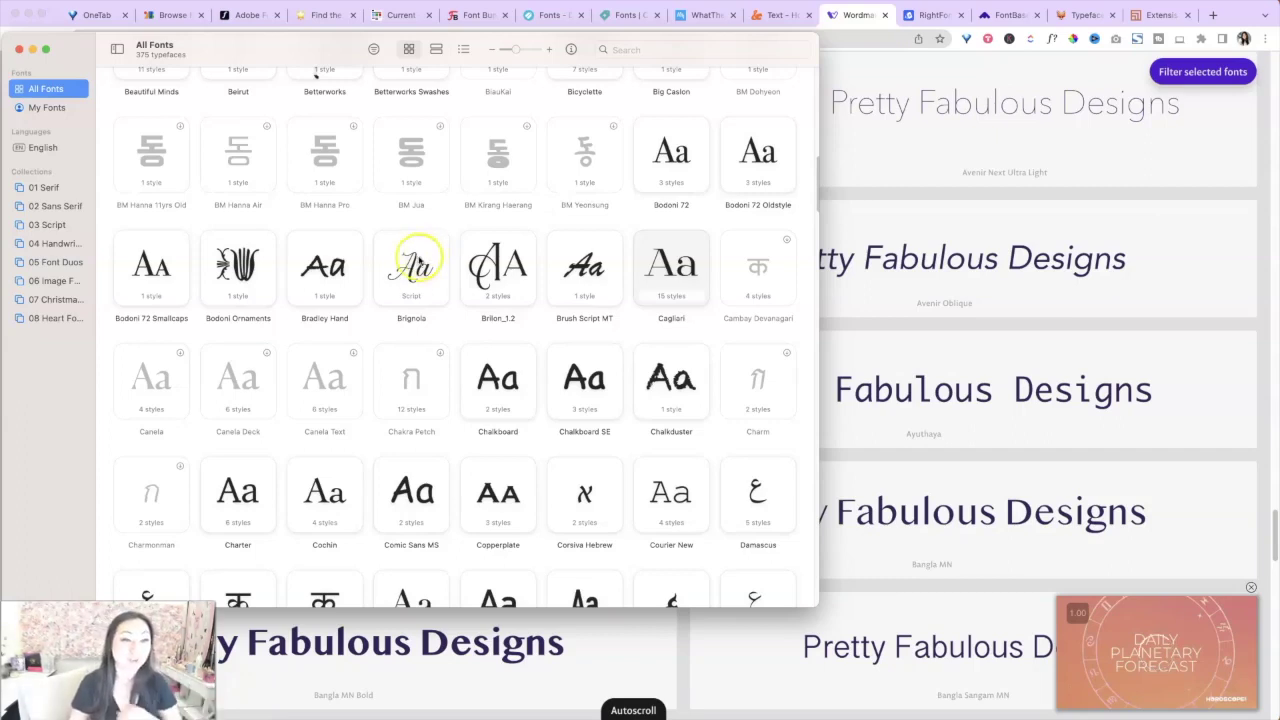
pyautogui.rightClick(420, 258)
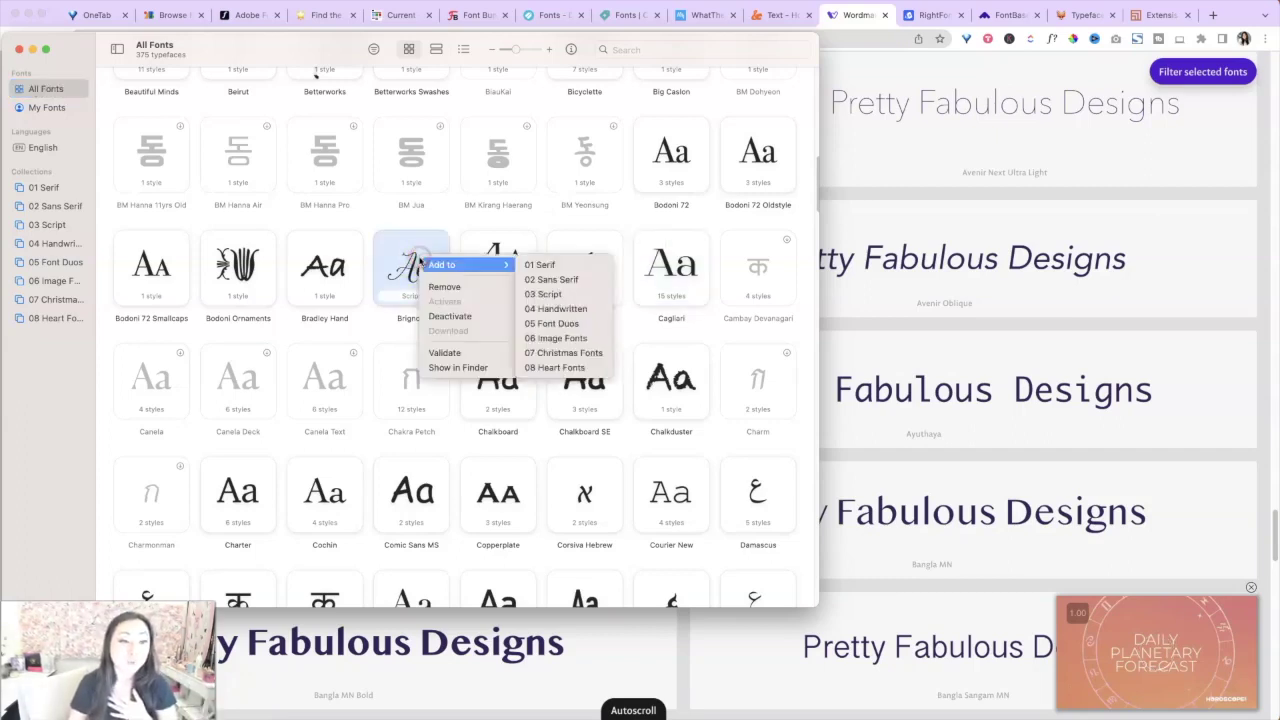
pyautogui.click(432, 288)
pyautogui.click(456, 378)
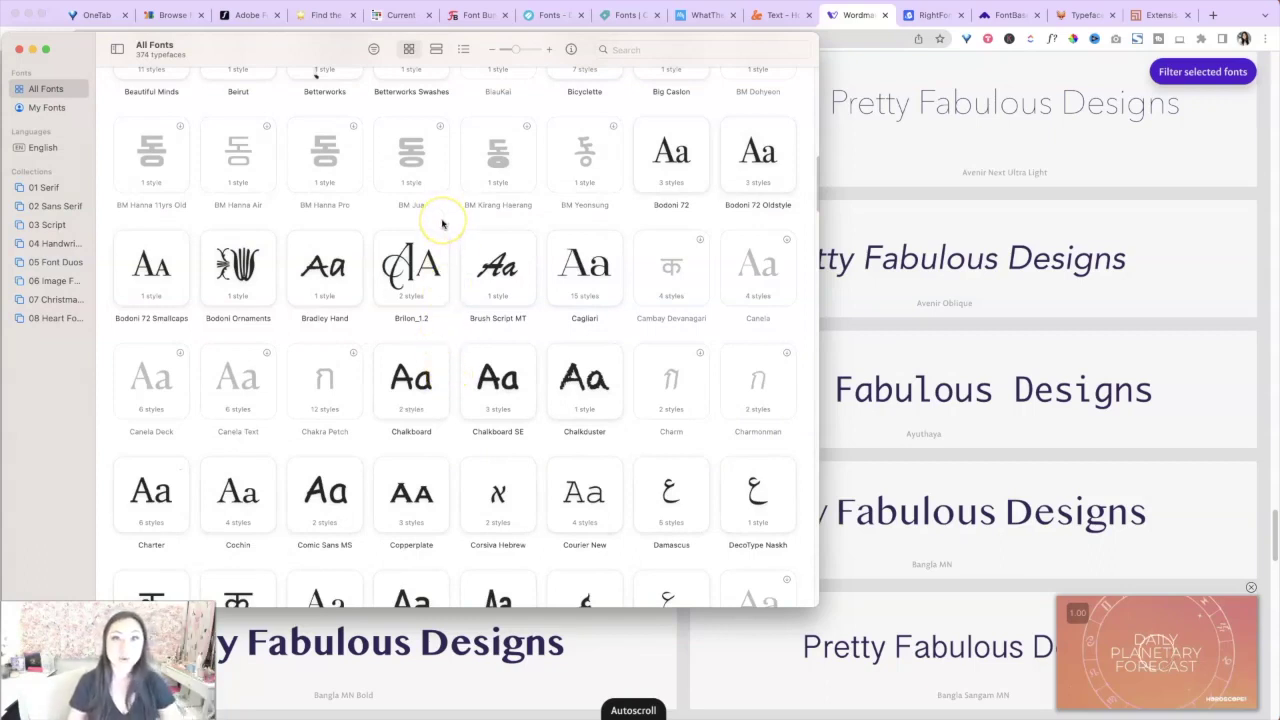
# Step: Show the 01 Serif collection and widen the collection list so the full names fit
pyautogui.click(36, 180)
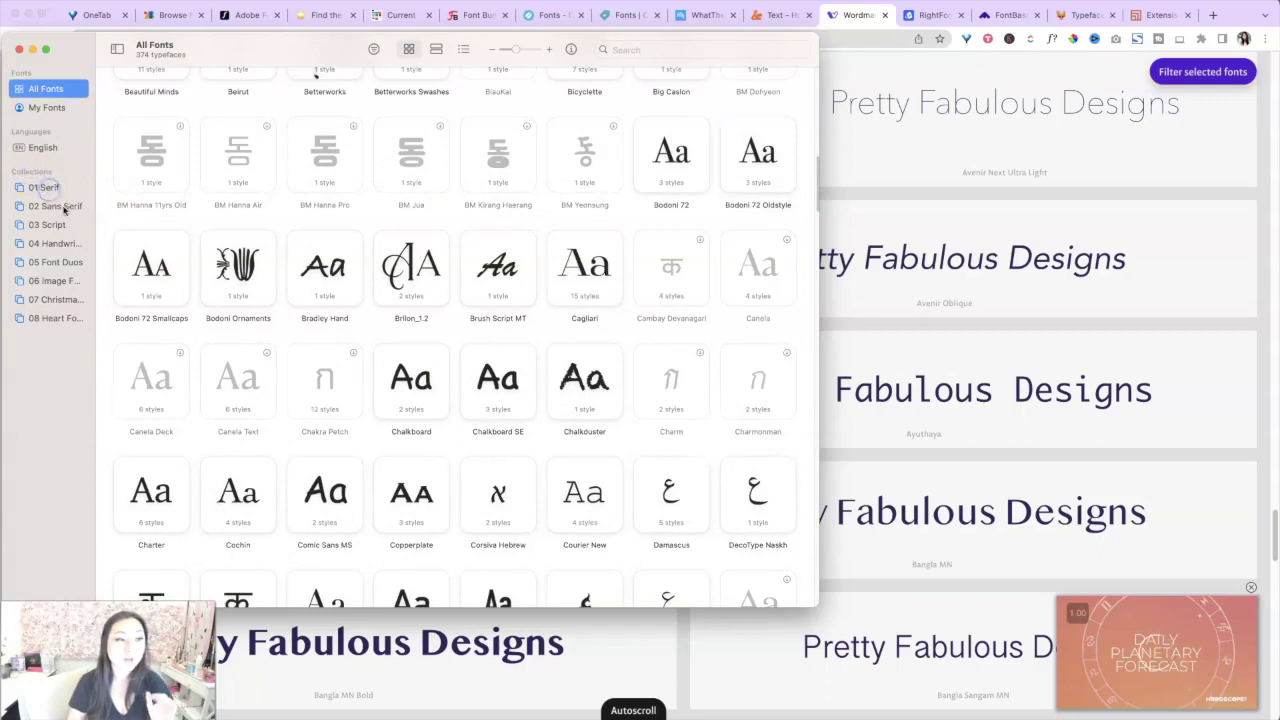
pyautogui.click(63, 227)
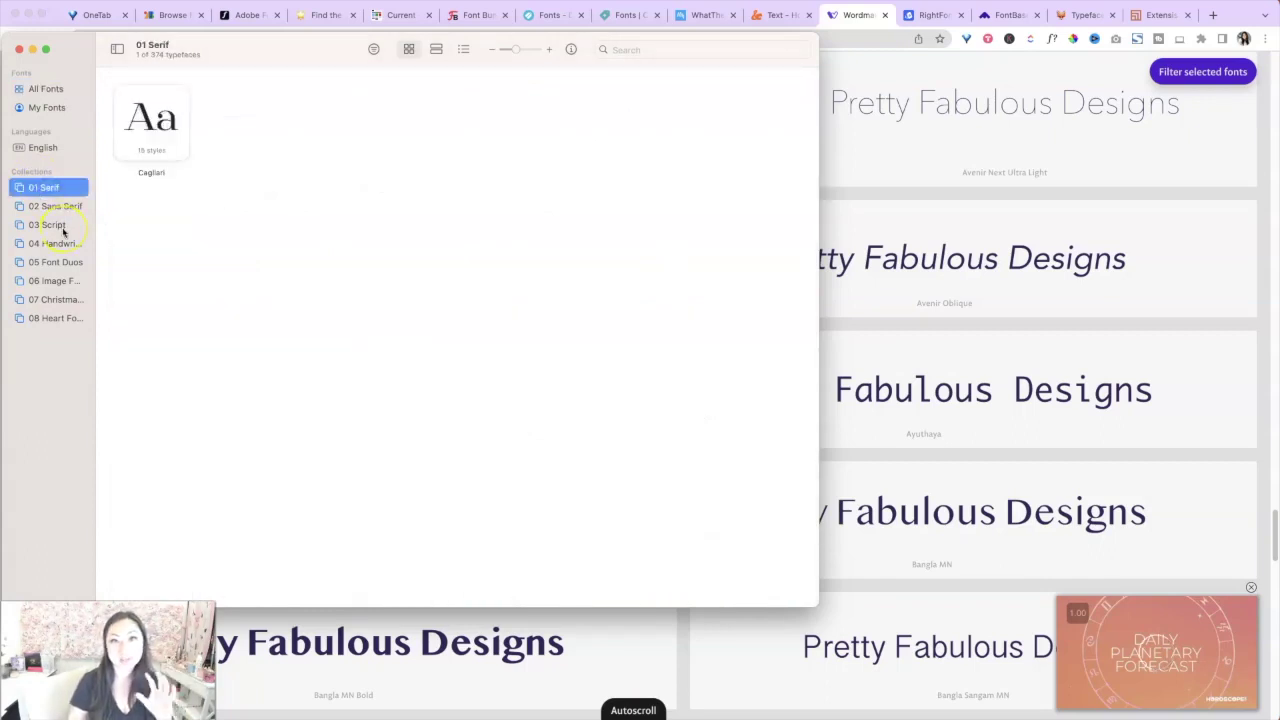
pyautogui.click(60, 228)
pyautogui.moveTo(95, 238); pyautogui.dragTo(228, 236)
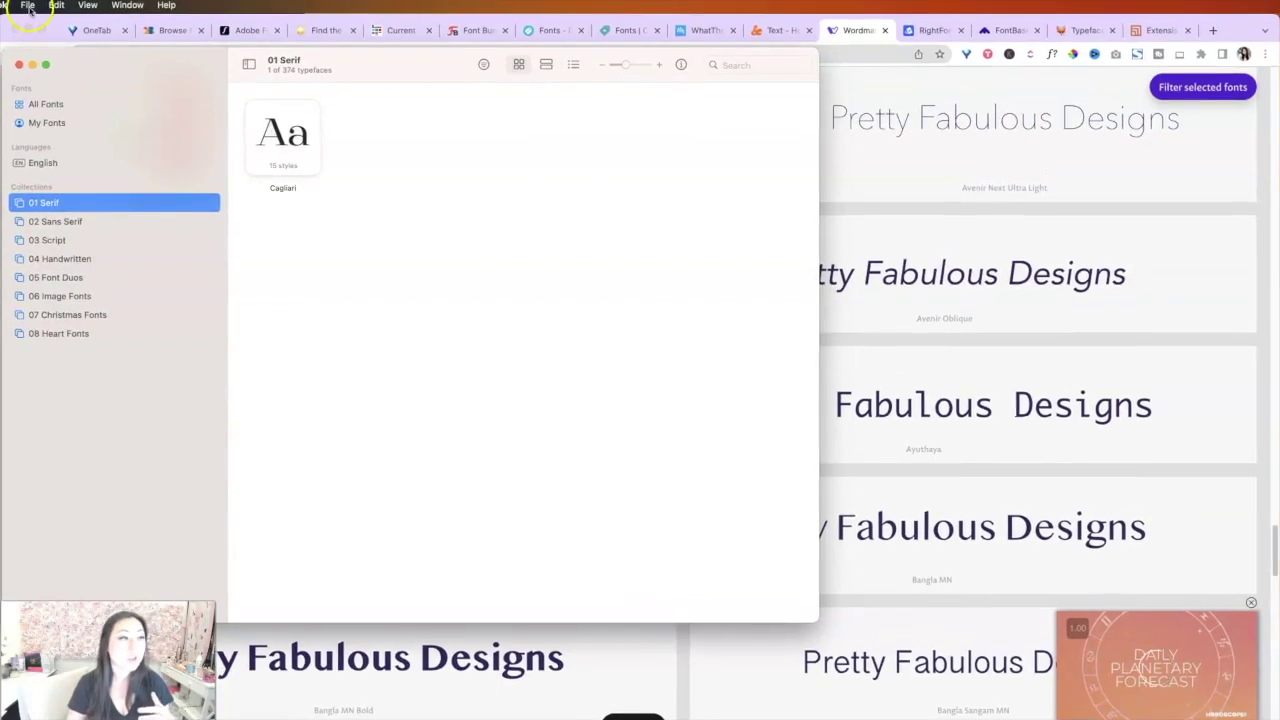
# Step: Create a new font collection and name it "09 Hannakuh Fonts"
pyautogui.click(28, 6)
pyautogui.click(38, 54)
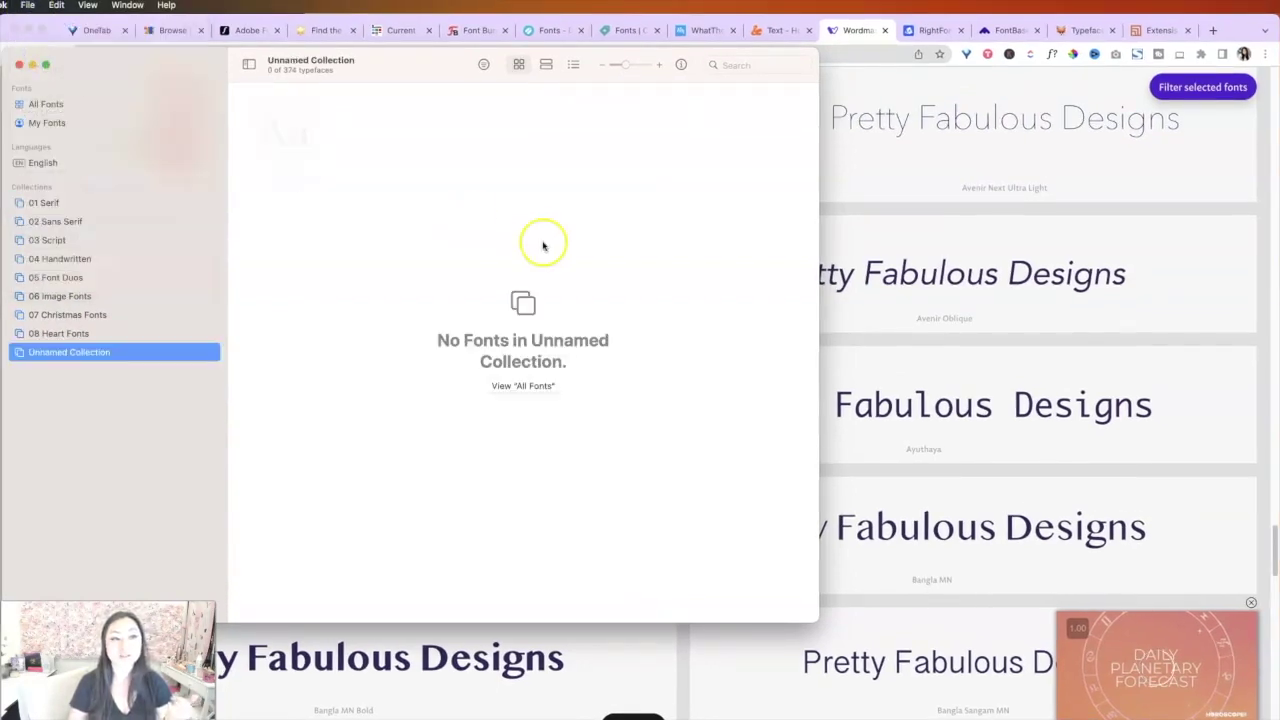
pyautogui.click(67, 355)
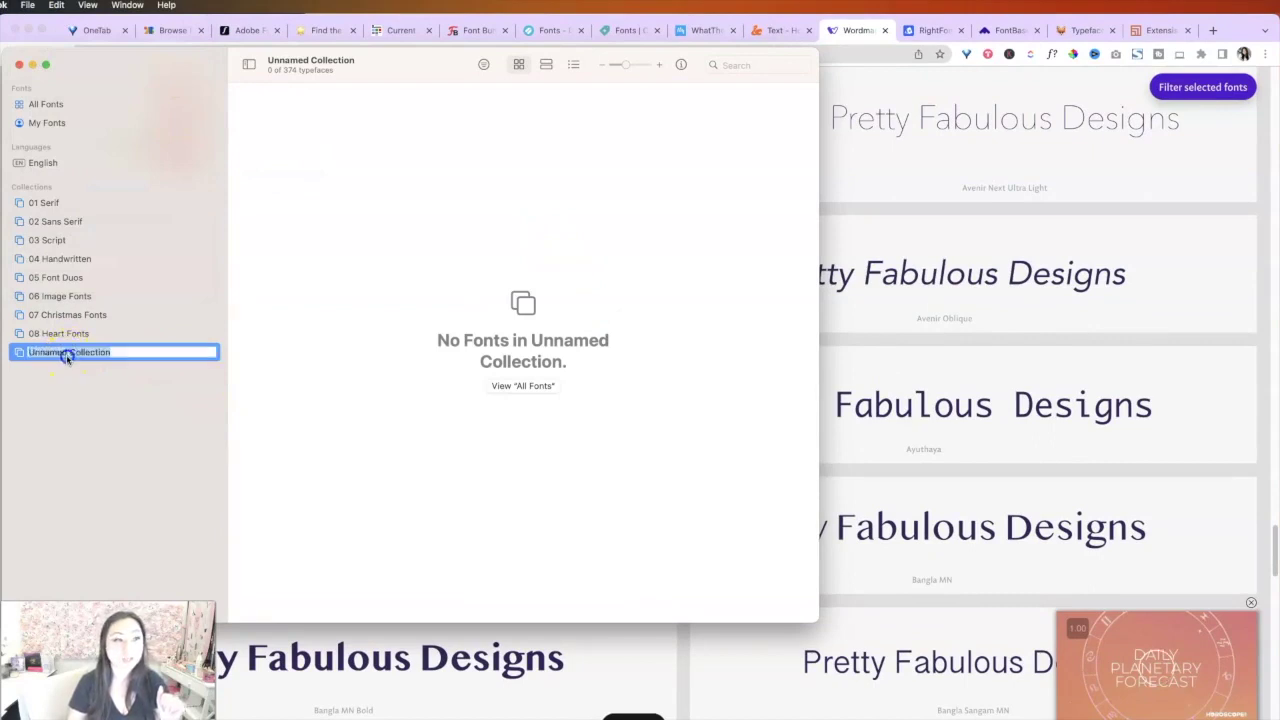
pyautogui.write('09 Hannaku')
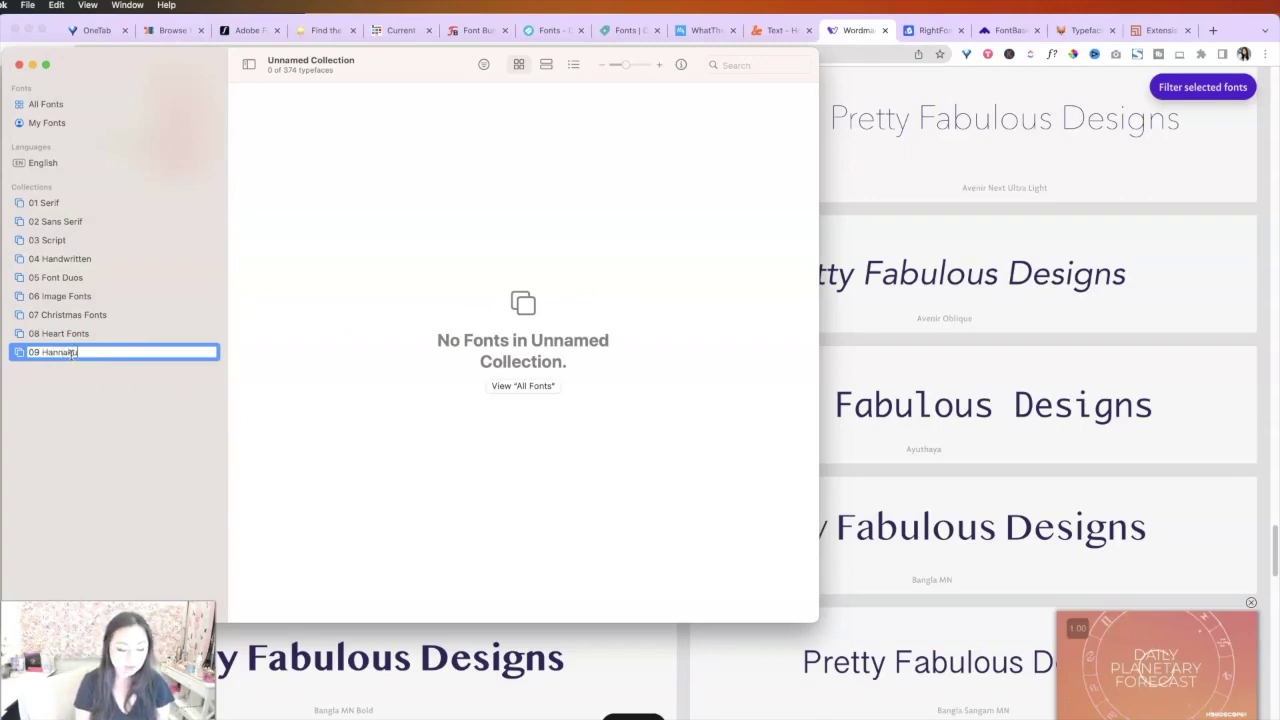
pyautogui.write('s')
pyautogui.press('Return')
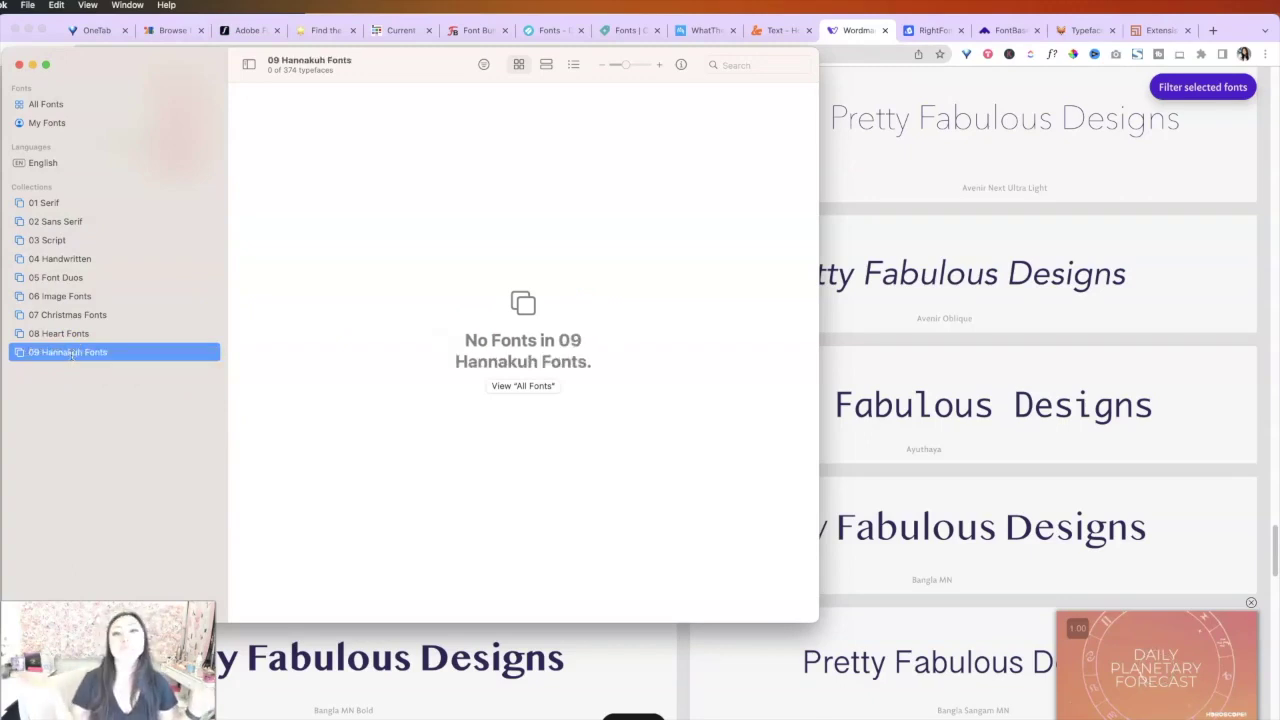
# Step: Show the fonts stored in the 01 Serif collection
pyautogui.click(29, 359)
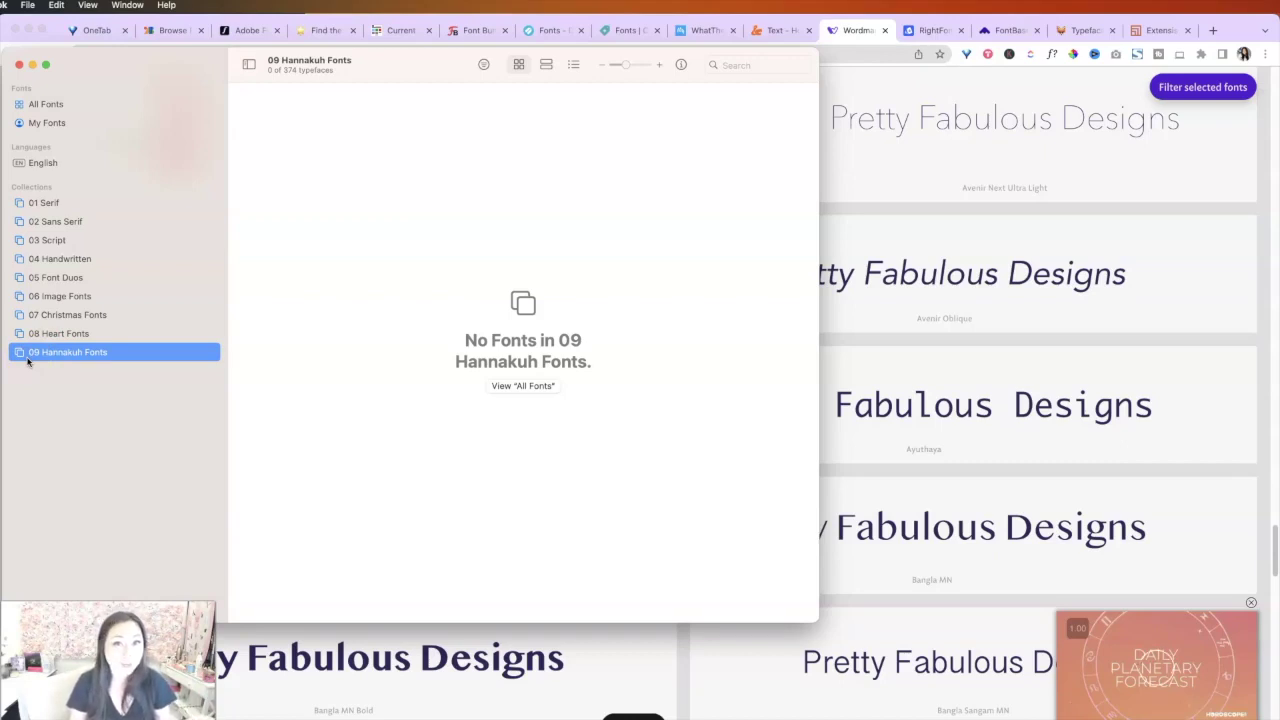
pyautogui.click(31, 360)
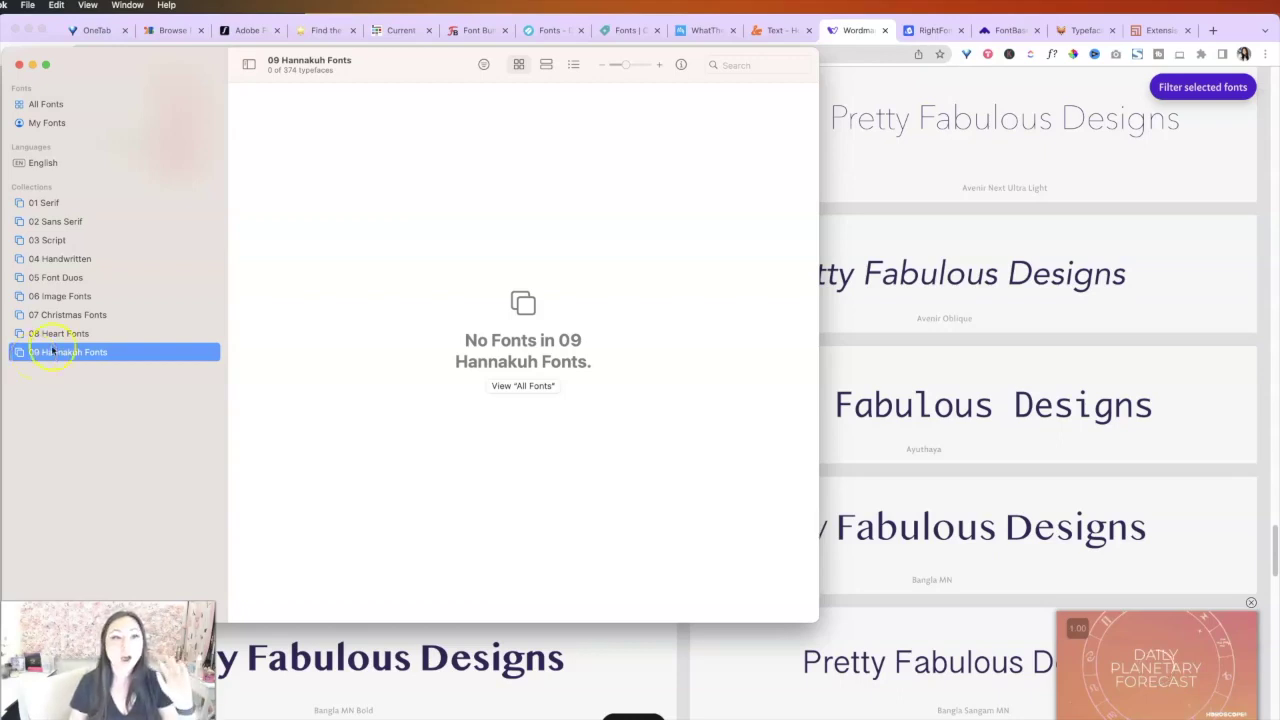
pyautogui.click(46, 202)
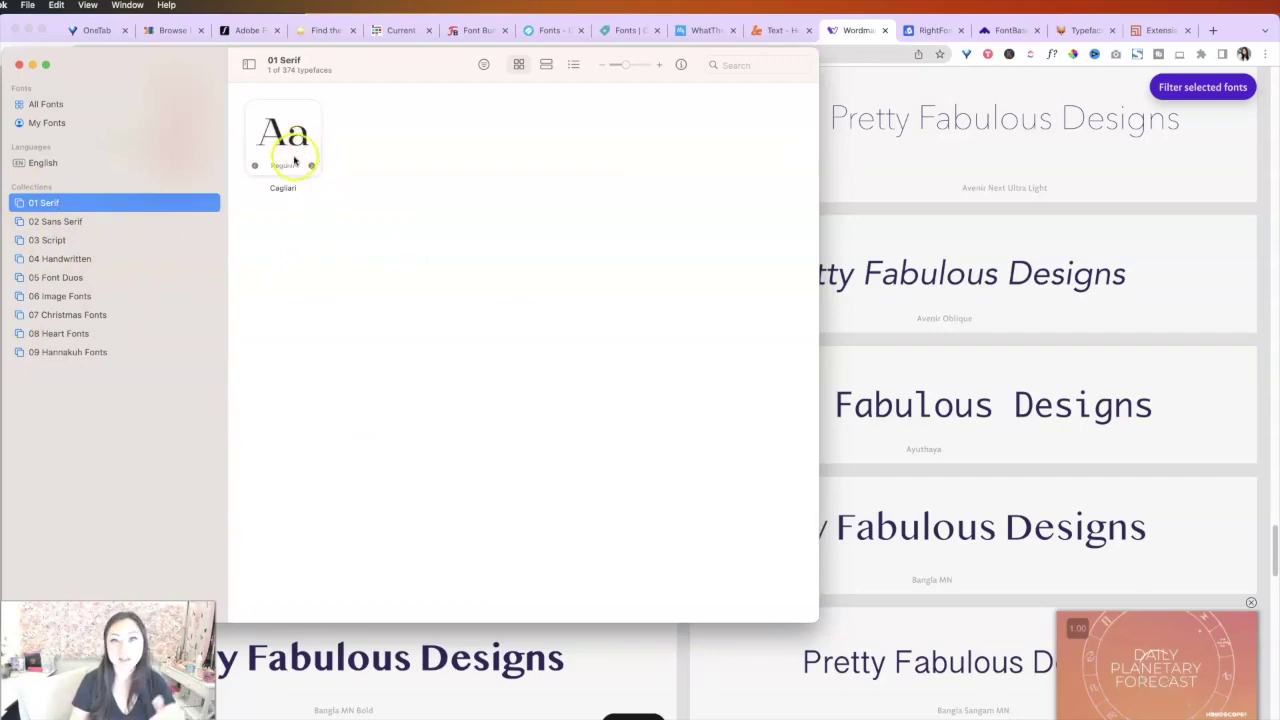
# Step: Find Arial Narrow among all installed fonts and add it to the 02 Sans Serif collection
pyautogui.click(57, 106)
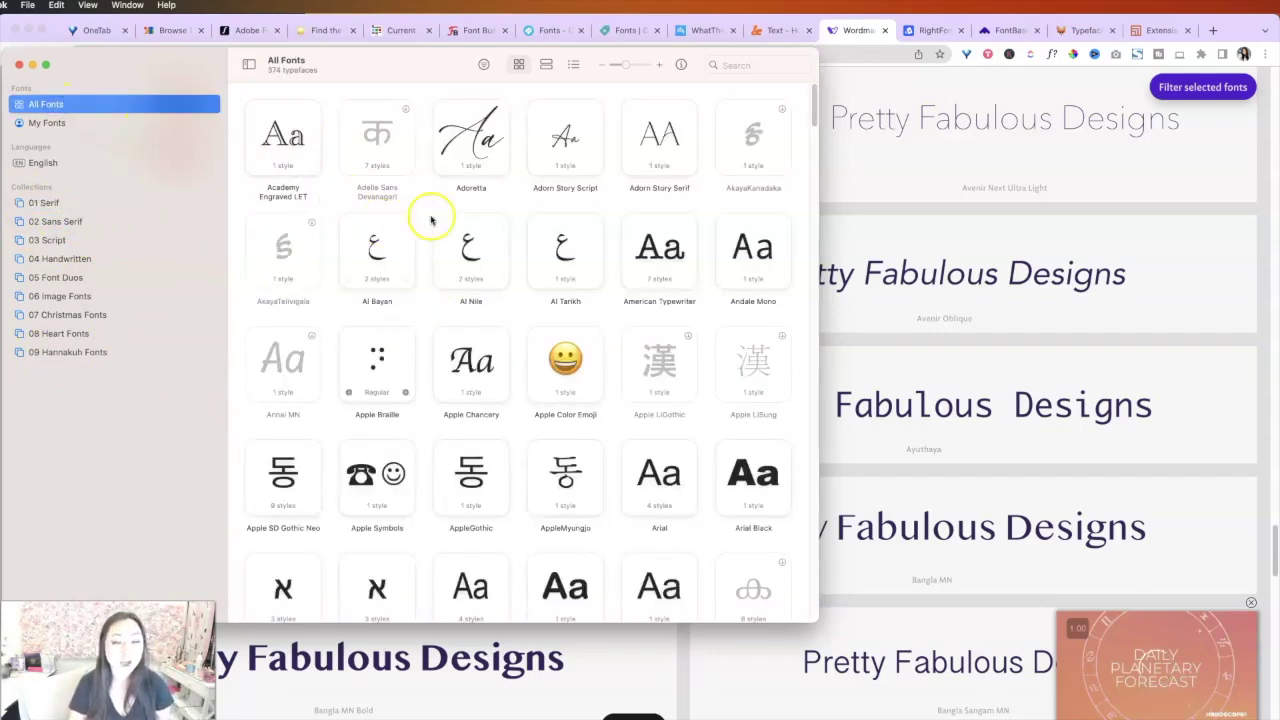
pyautogui.scroll(-2, 430, 425)
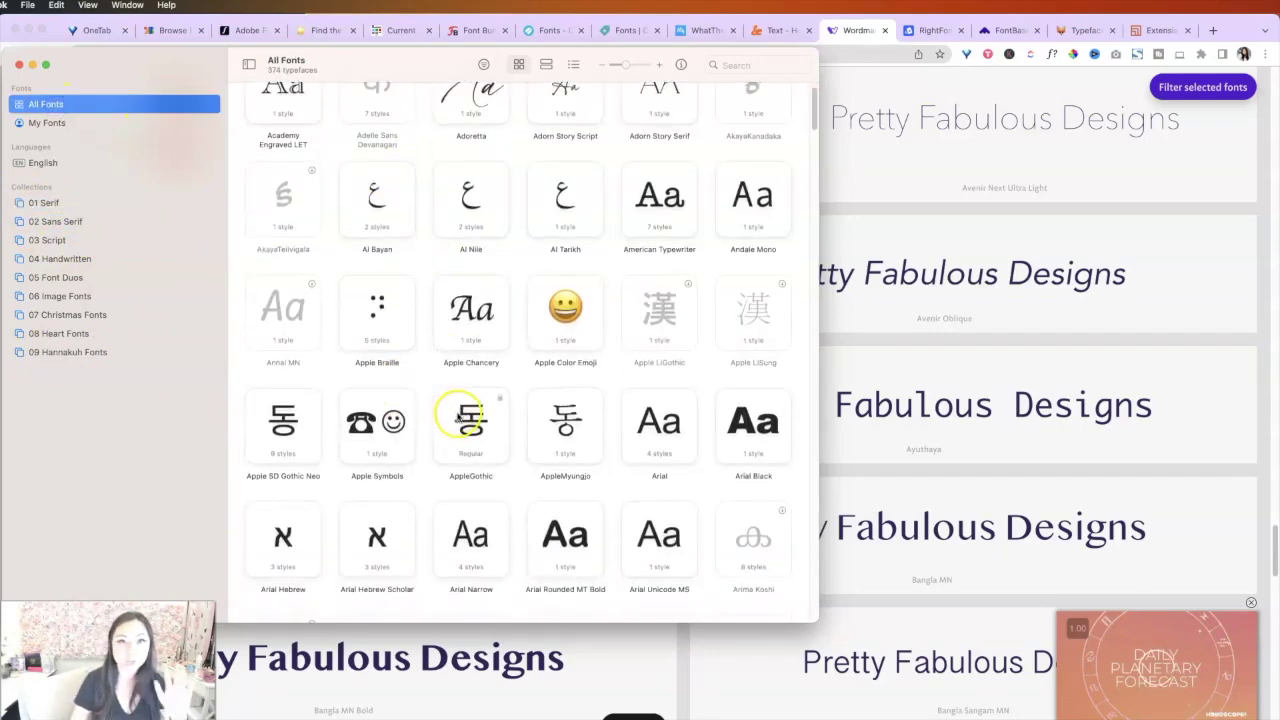
pyautogui.scroll(-1, 470, 416)
pyautogui.scroll(-2, 475, 416)
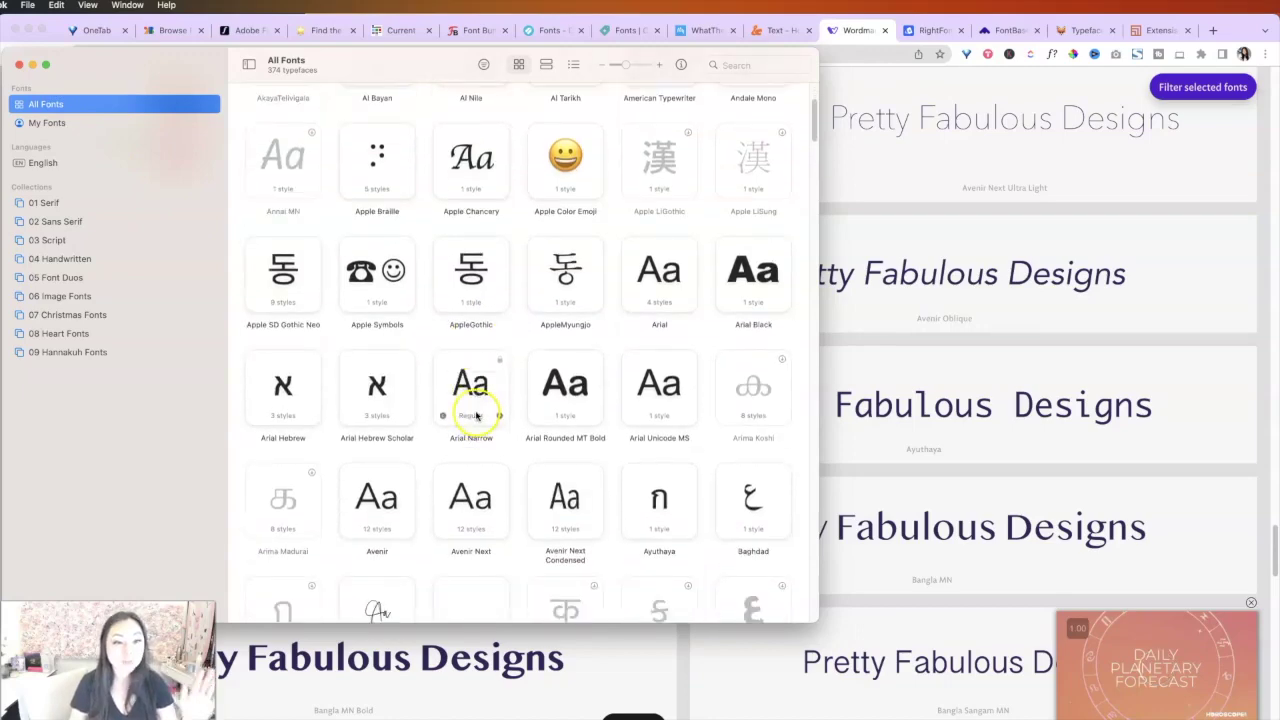
pyautogui.scroll(-1, 476, 416)
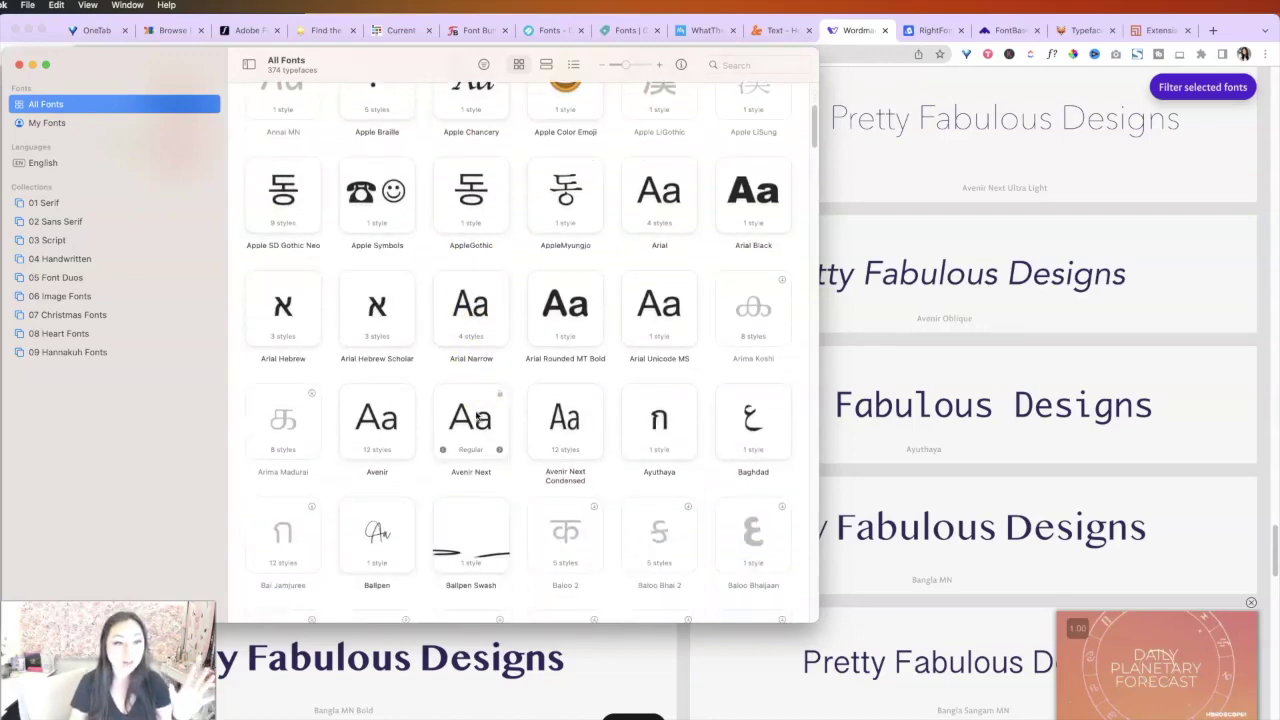
pyautogui.rightClick(481, 287)
pyautogui.moveTo(500, 292)
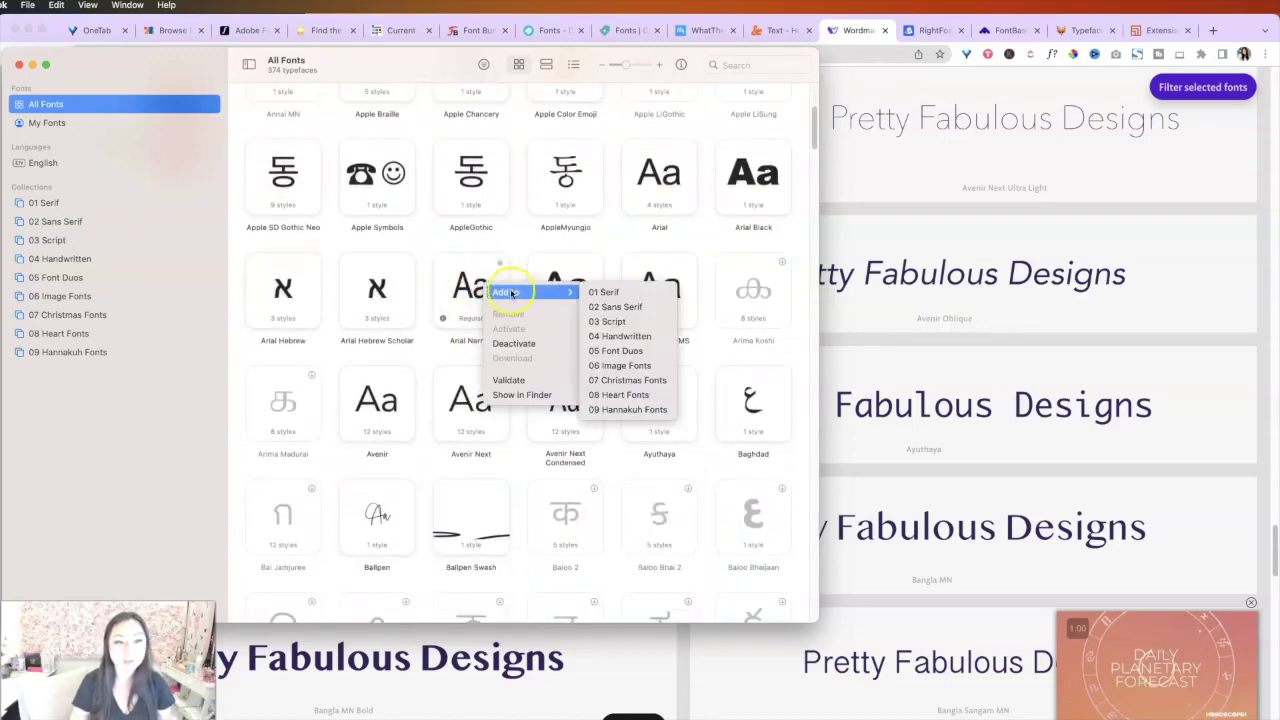
pyautogui.click(620, 307)
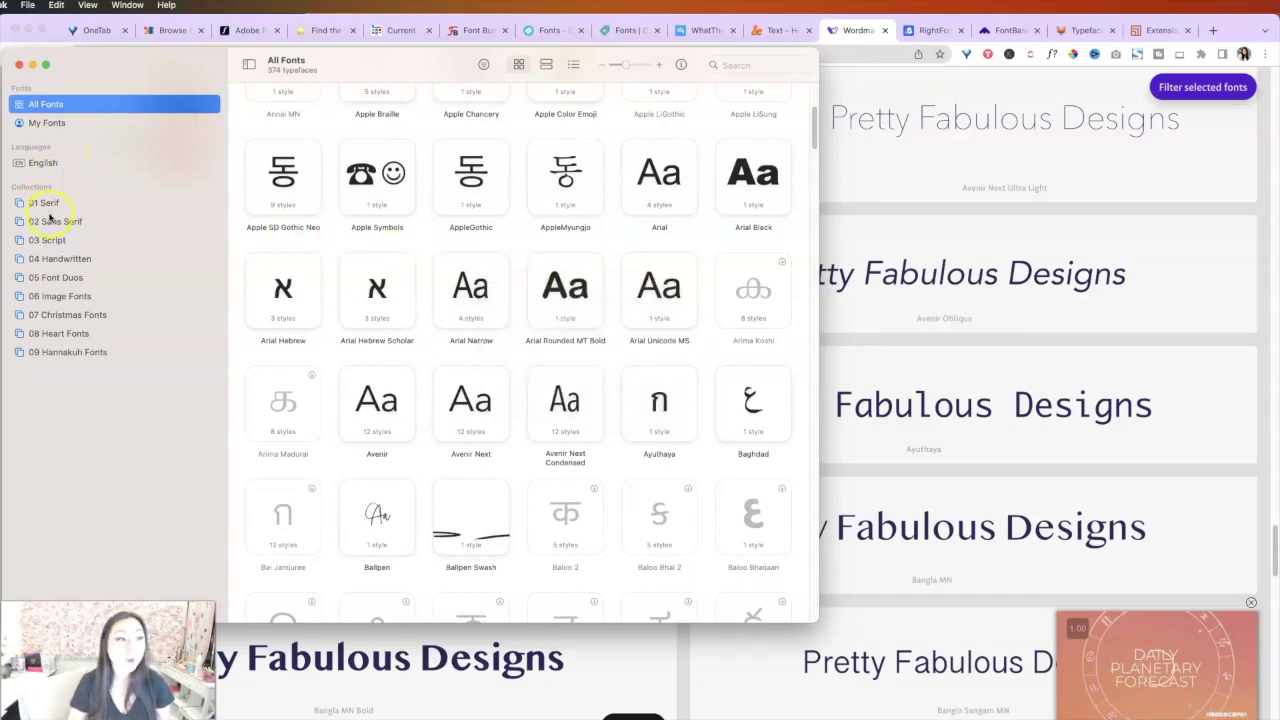
# Step: Show the 02 Sans Serif collection and cycle through the styles of Arial Narrow
pyautogui.click(100, 225)
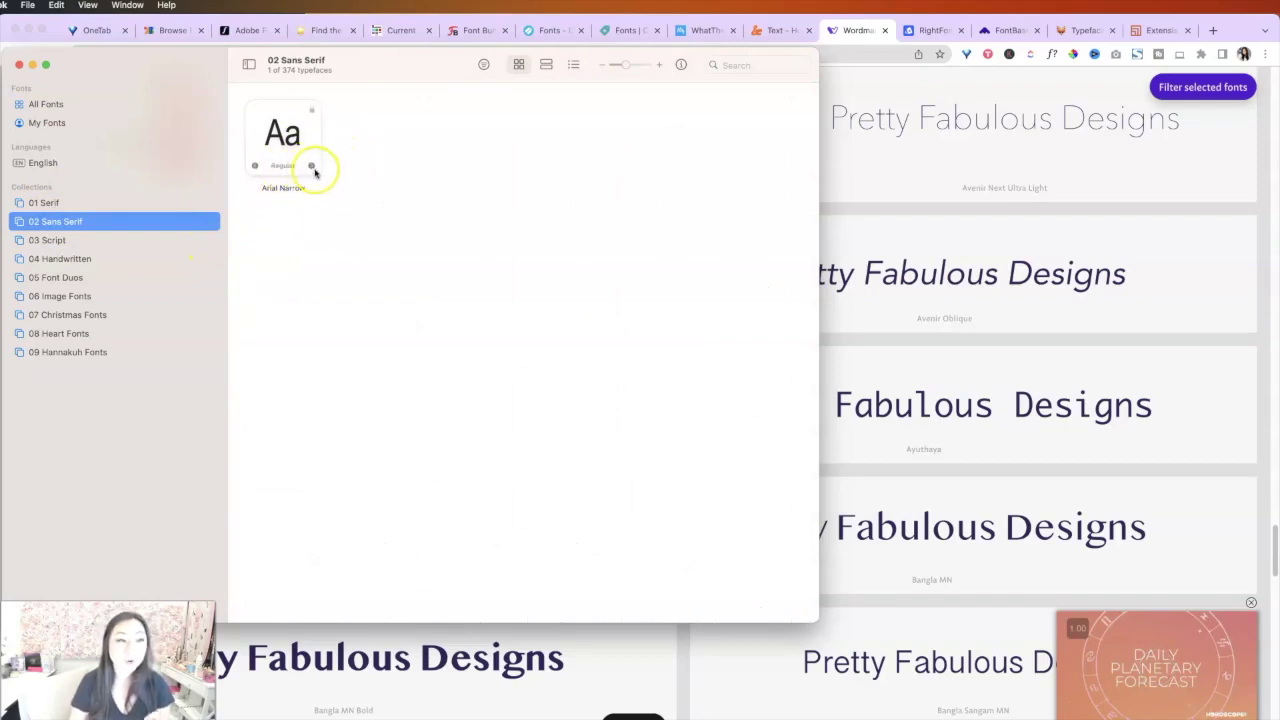
pyautogui.click(312, 167)
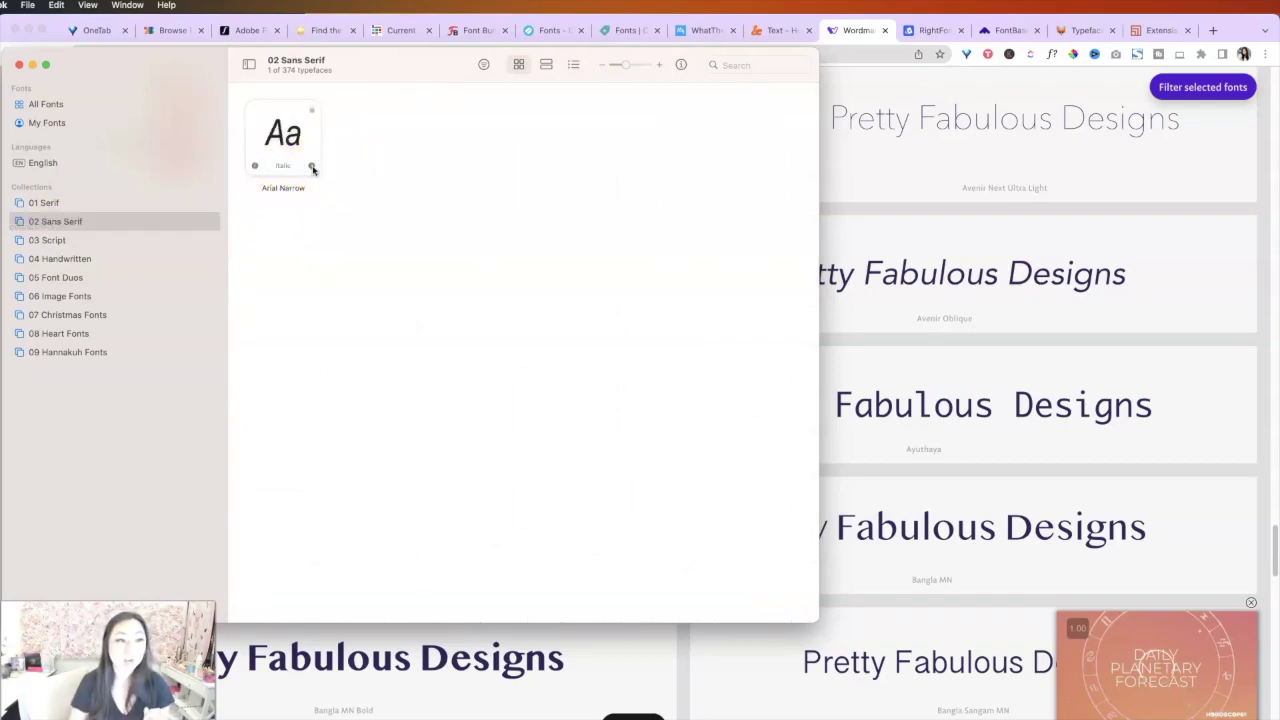
pyautogui.click(312, 167)
pyautogui.click(312, 167)
pyautogui.click(312, 167)
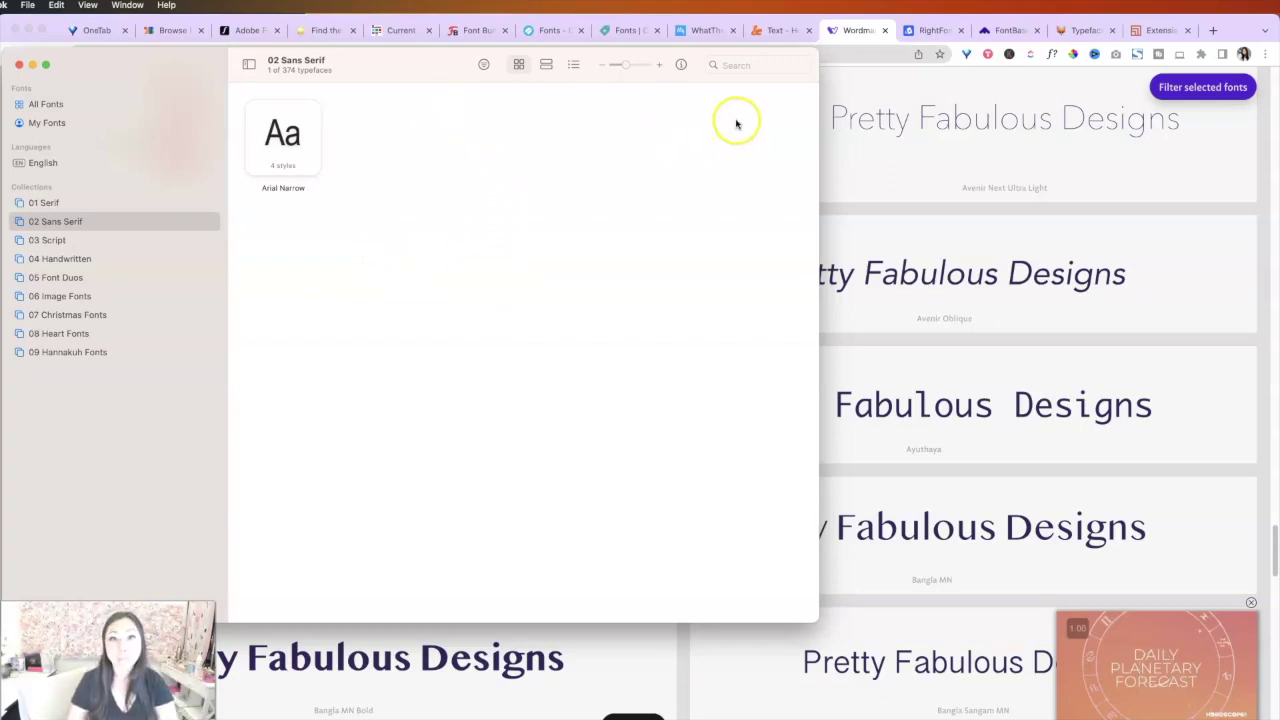
# Step: Switch to the RightFont website in the browser and view the app preview on its overview page
pyautogui.click(935, 30)
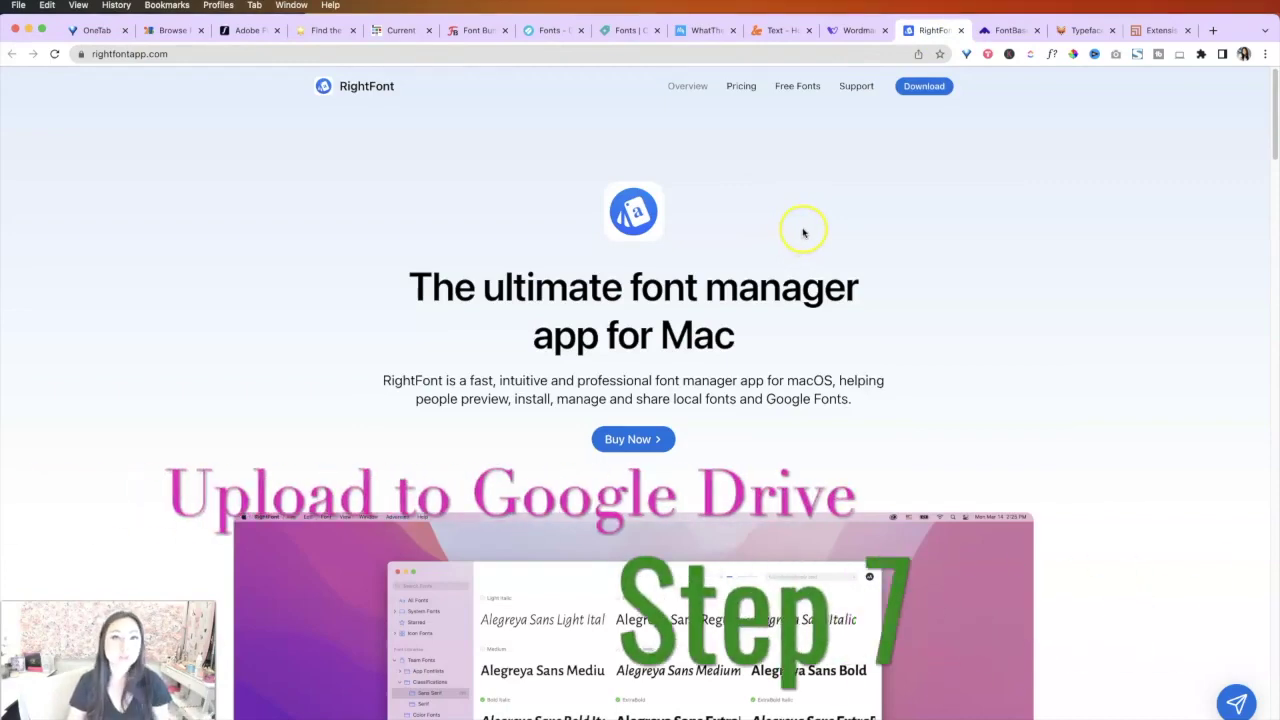
pyautogui.scroll(-4, 802, 233)
pyautogui.scroll(-3, 806, 233)
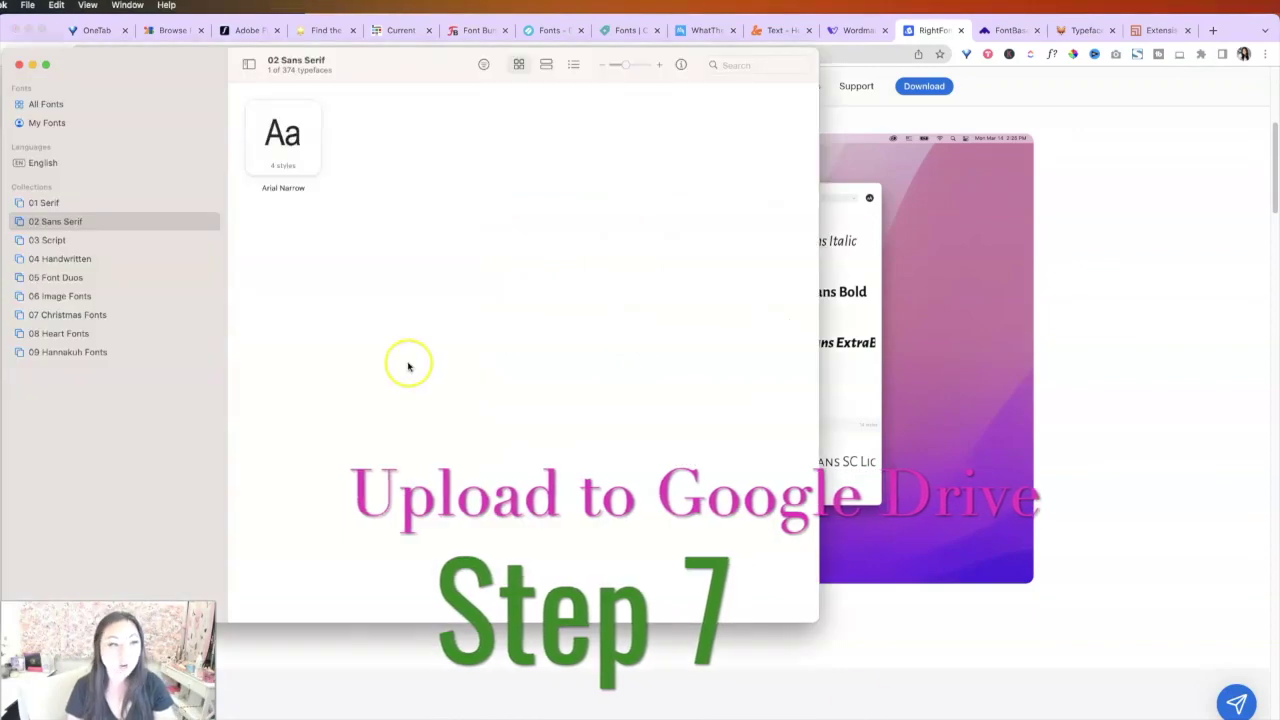
# Step: Switch back to Font Book and display all installed fonts
pyautogui.click(45, 104)
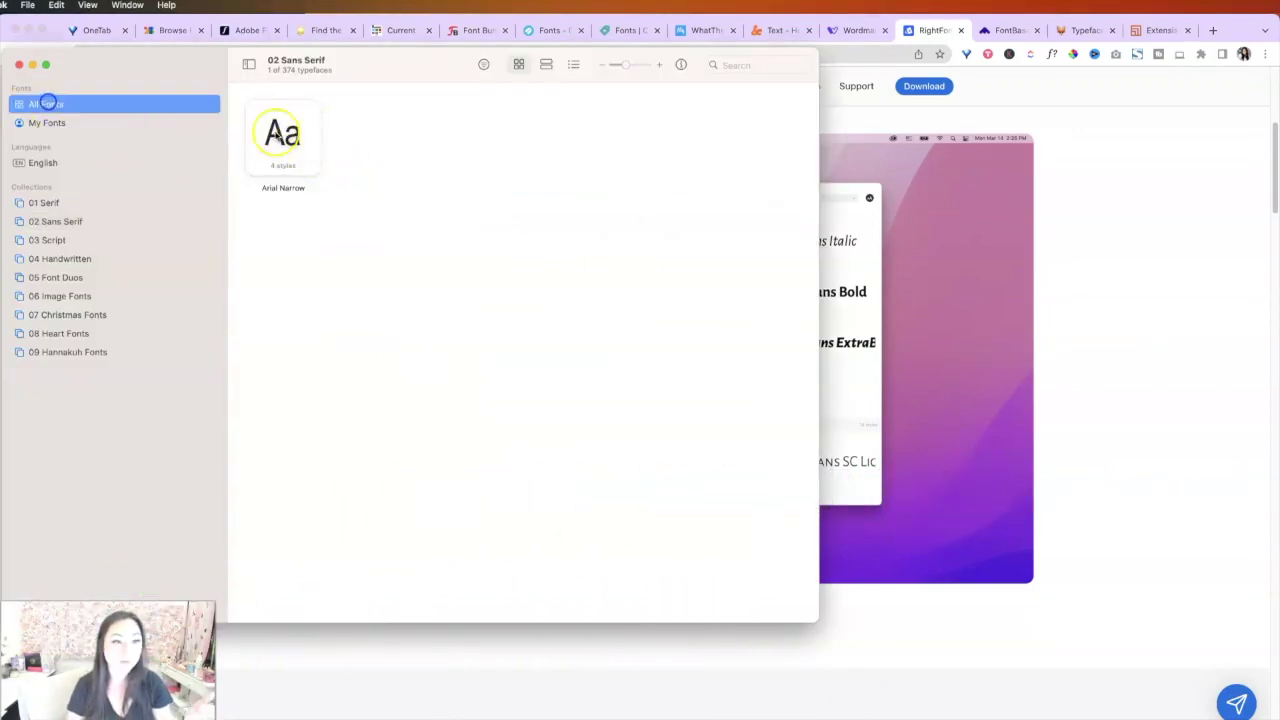
pyautogui.click(500, 280)
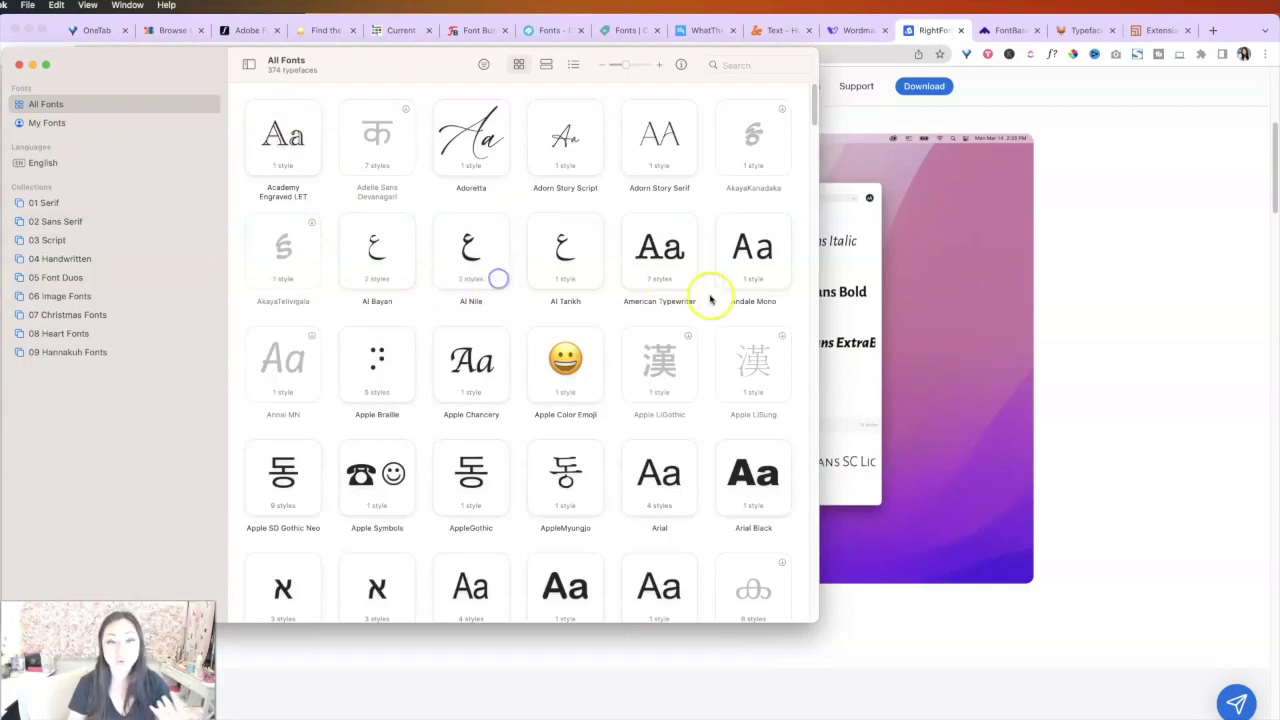
# Step: Return to the RightFont website, review its font syncing and automatic activation features, and open the pricing page
pyautogui.click(921, 341)
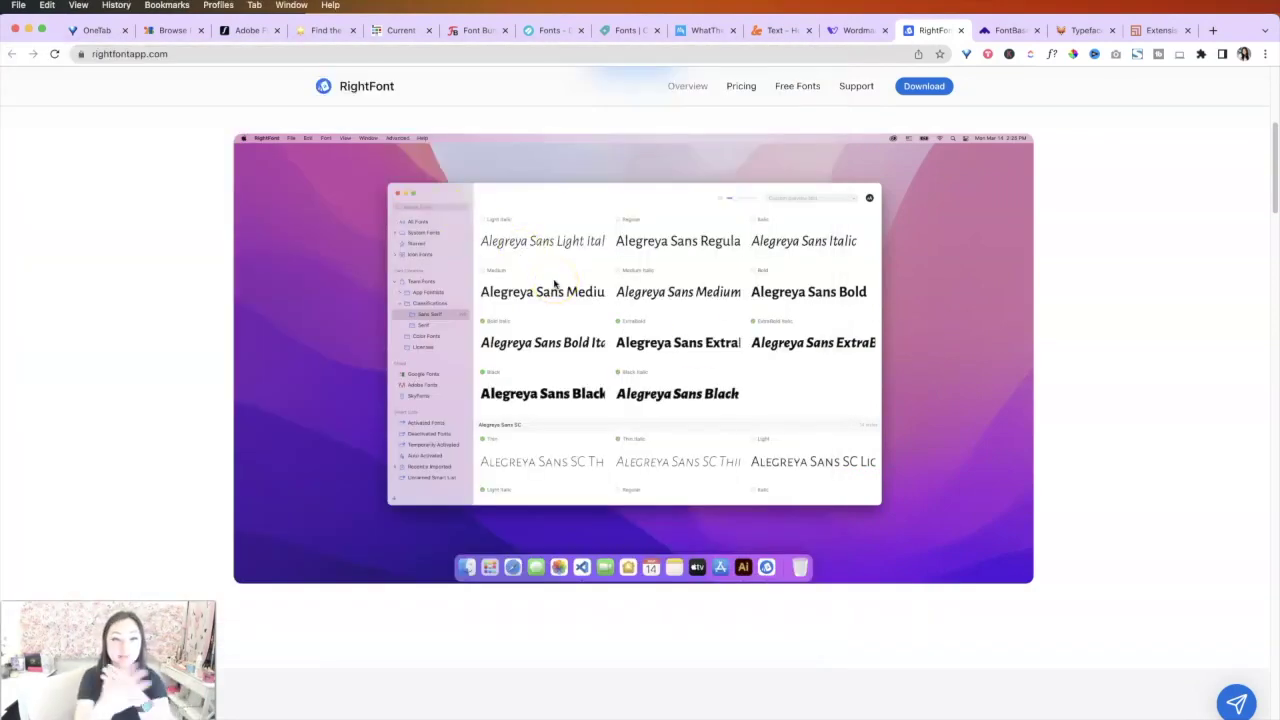
pyautogui.scroll(-1, 634, 342)
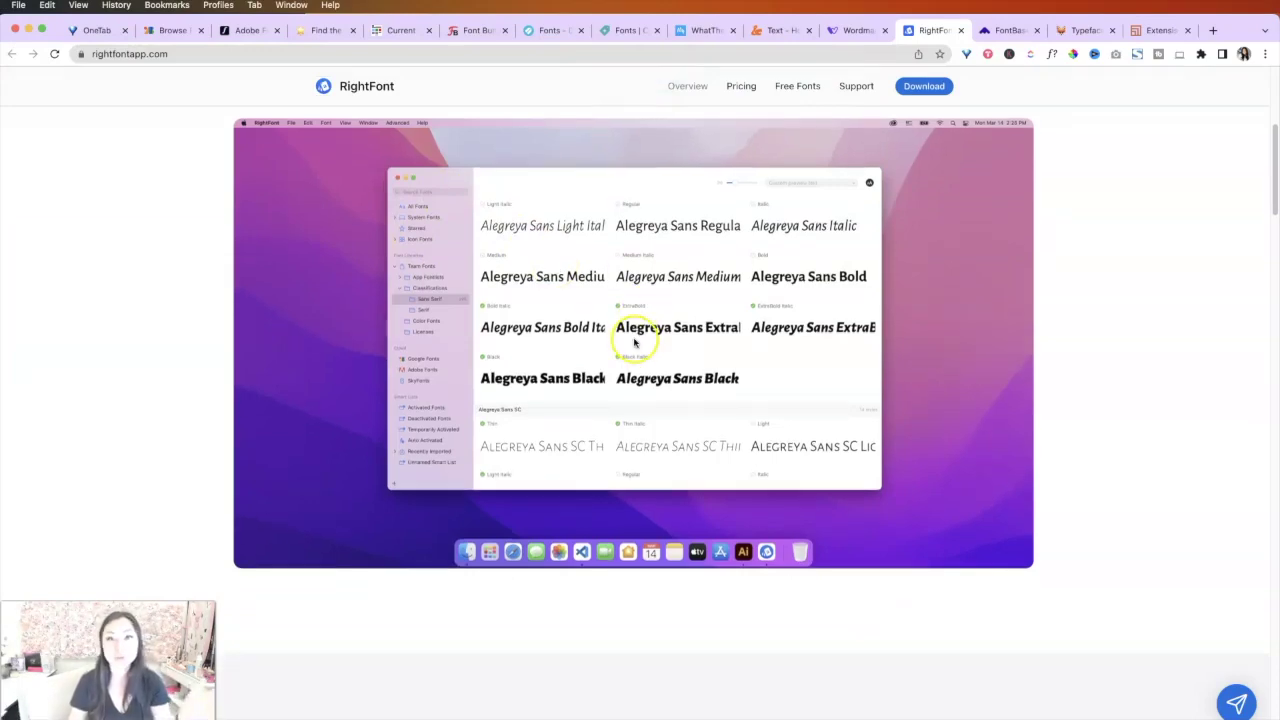
pyautogui.scroll(-10, 634, 342)
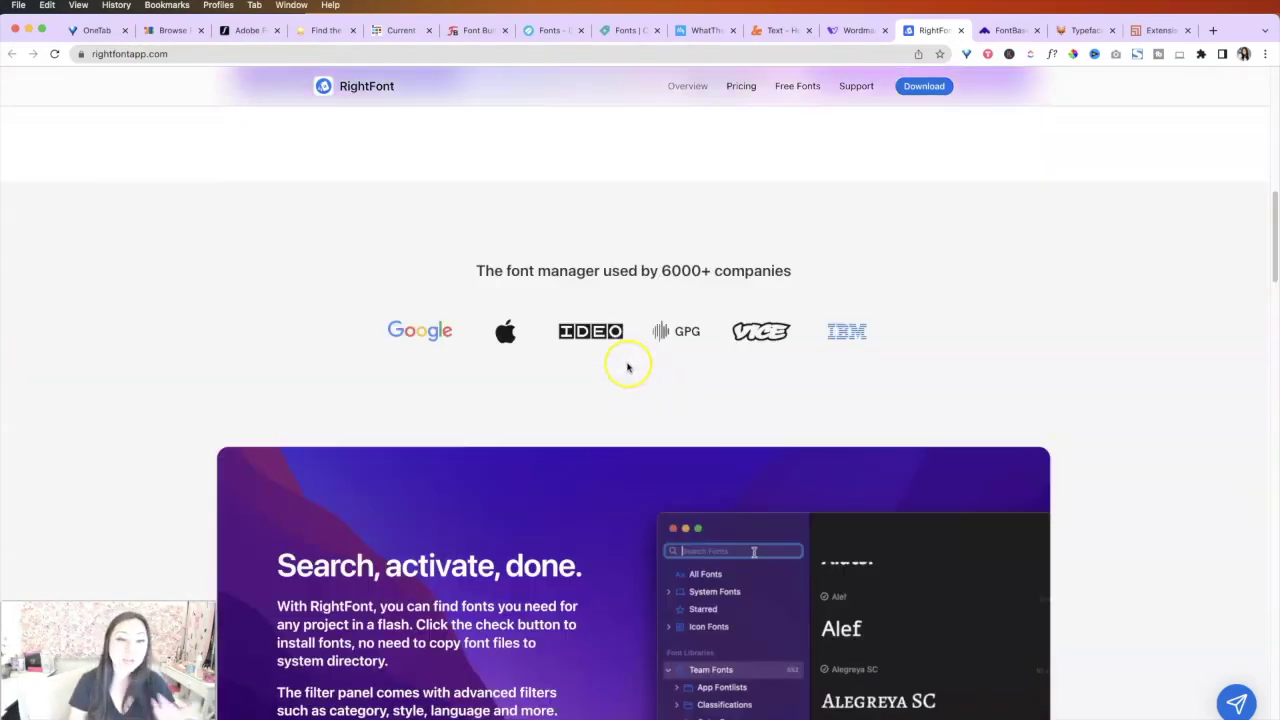
pyautogui.scroll(-5, 627, 365)
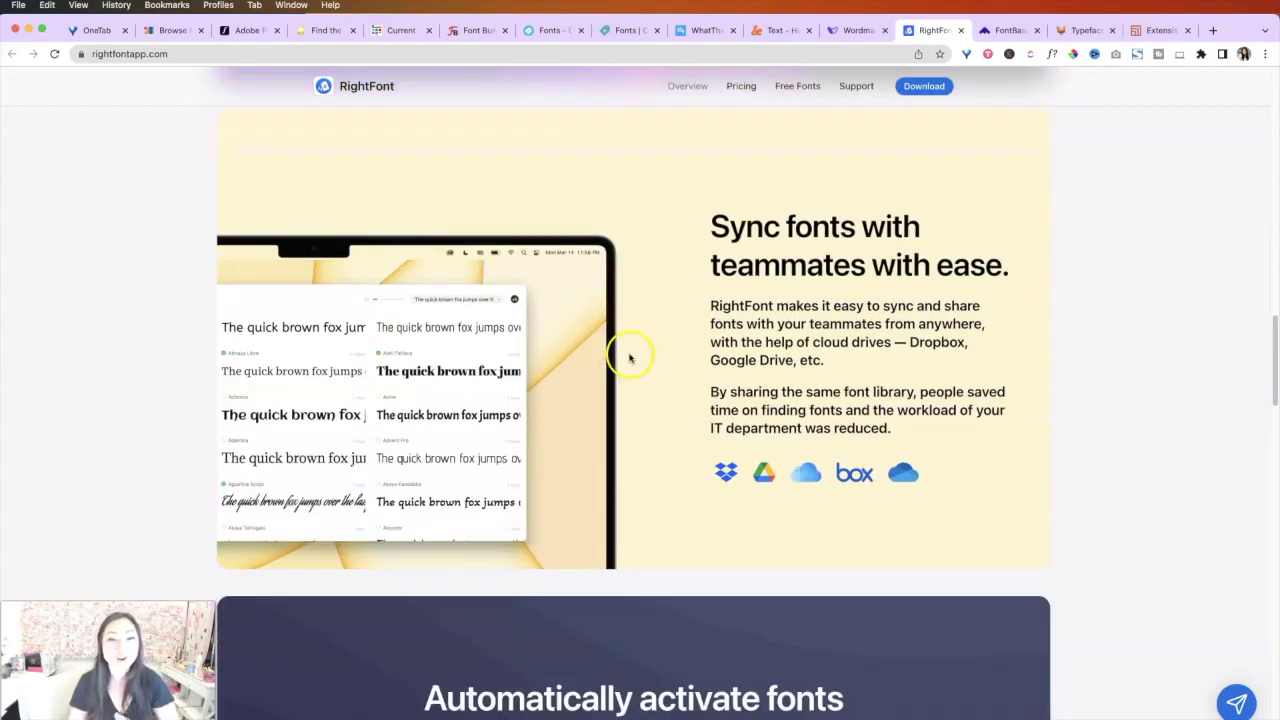
pyautogui.scroll(-5, 629, 361)
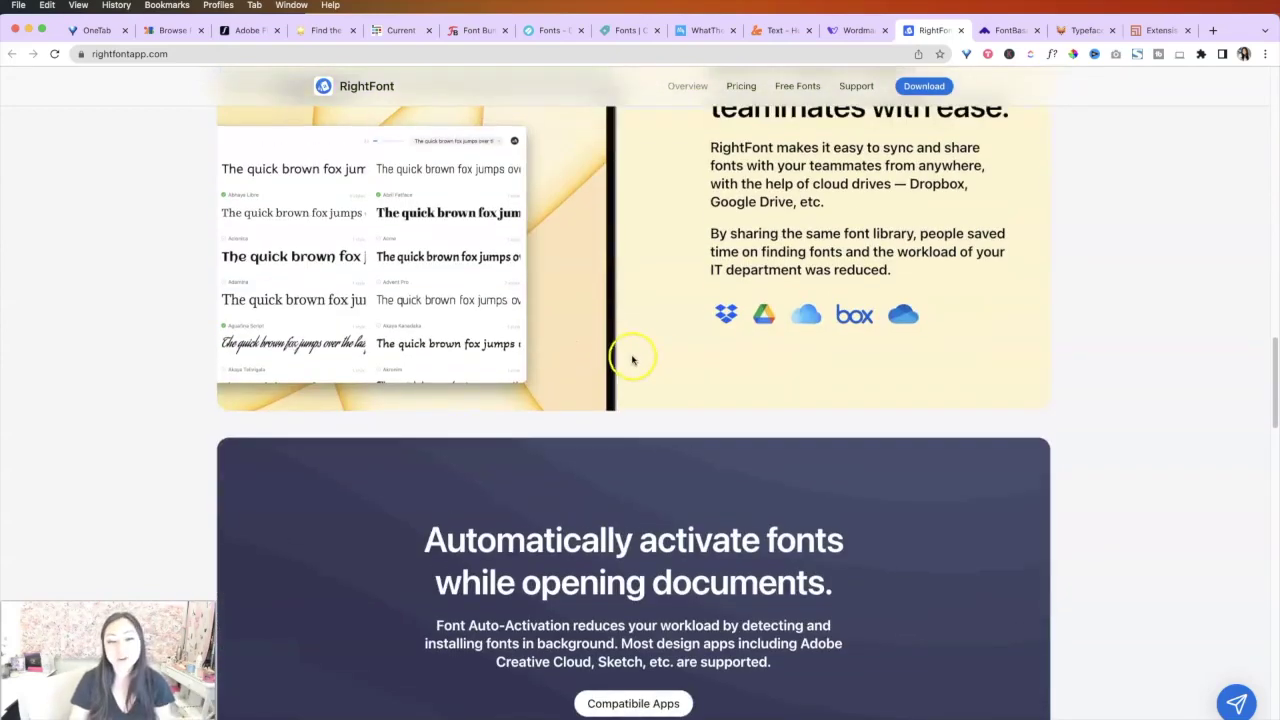
pyautogui.scroll(-5, 722, 313)
pyautogui.scroll(-4, 727, 300)
pyautogui.scroll(1, 722, 313)
pyautogui.scroll(4, 722, 313)
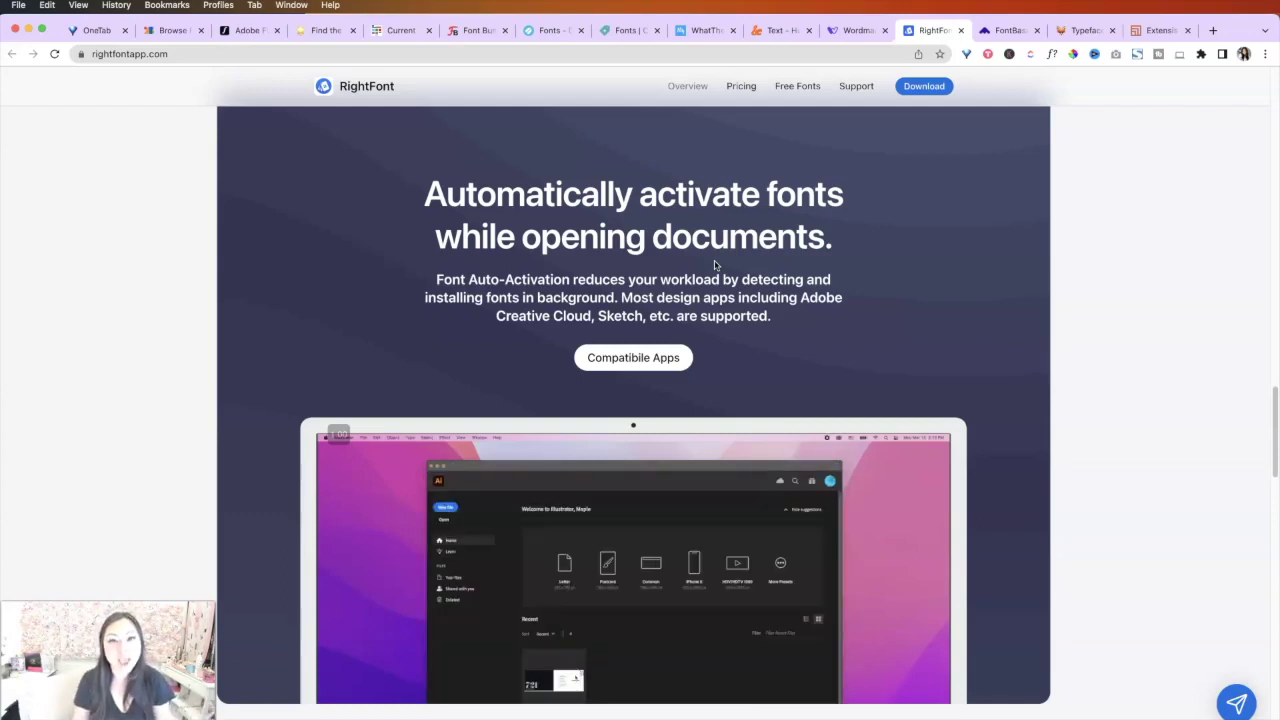
pyautogui.scroll(-1, 857, 223)
pyautogui.click(742, 86)
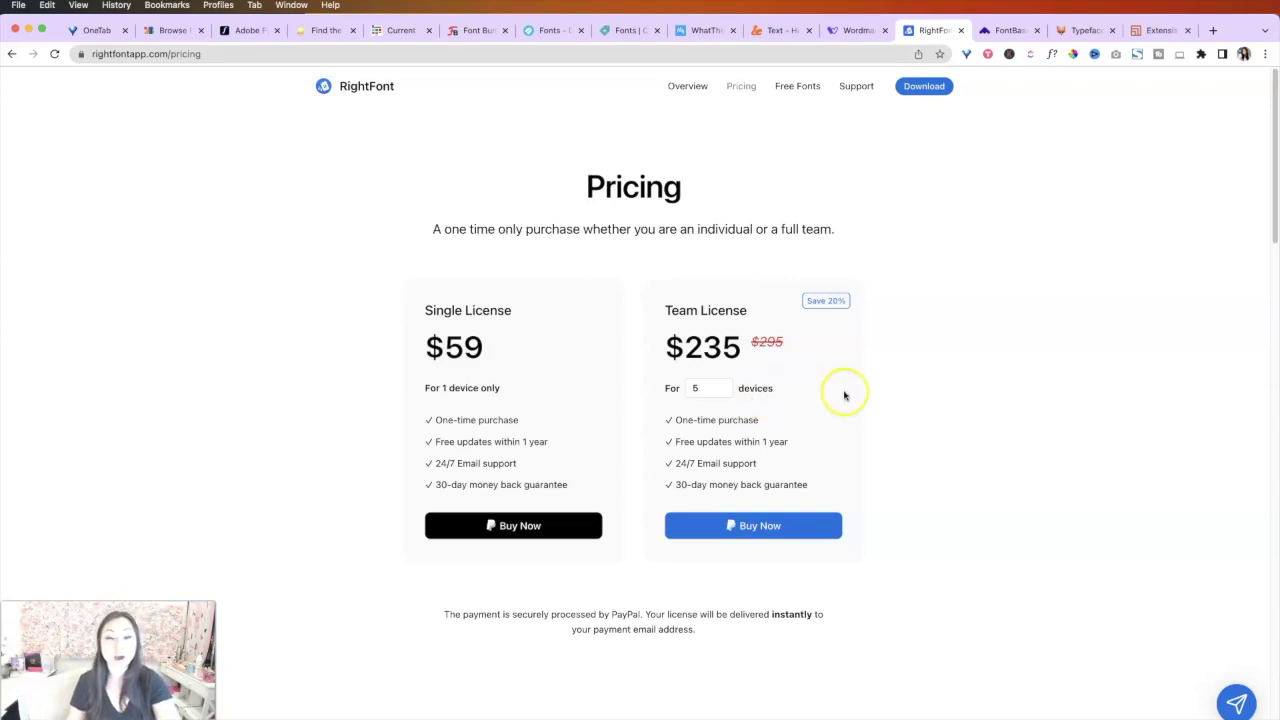
# Step: Switch to the FontBase Awesome page and compare the Forever, yearly and monthly subscription prices
pyautogui.click(1007, 31)
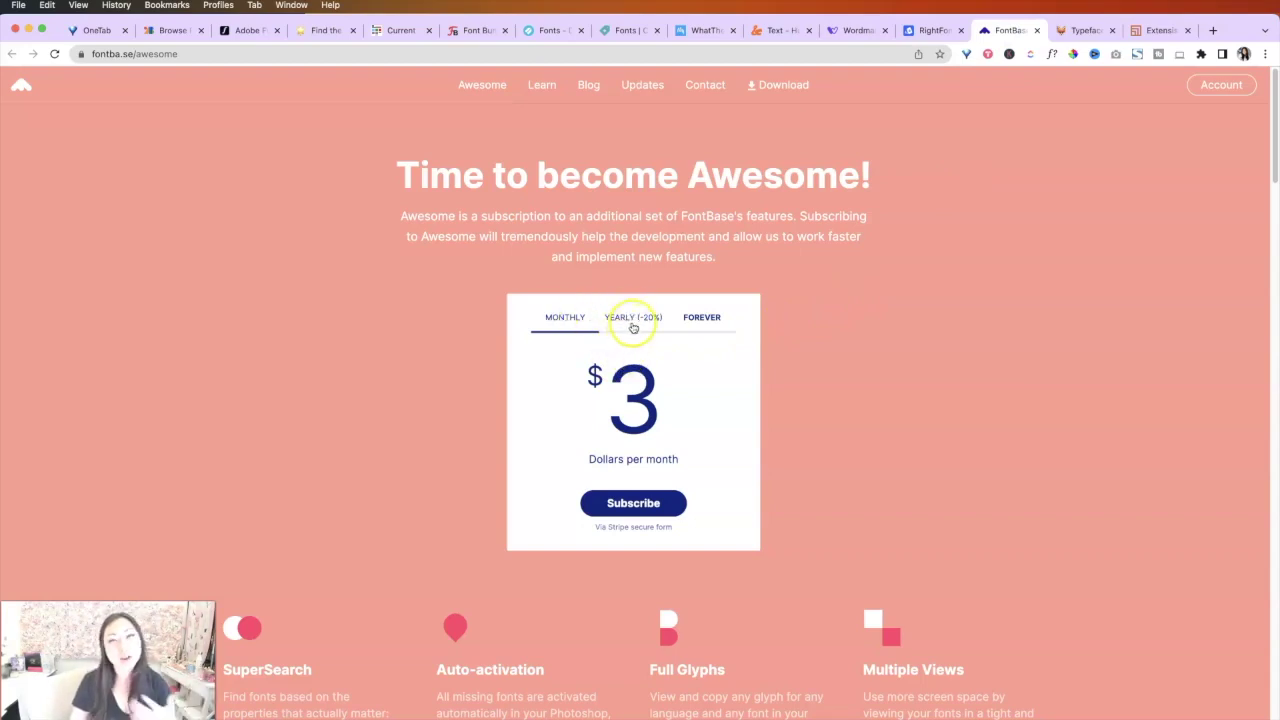
pyautogui.click(709, 320)
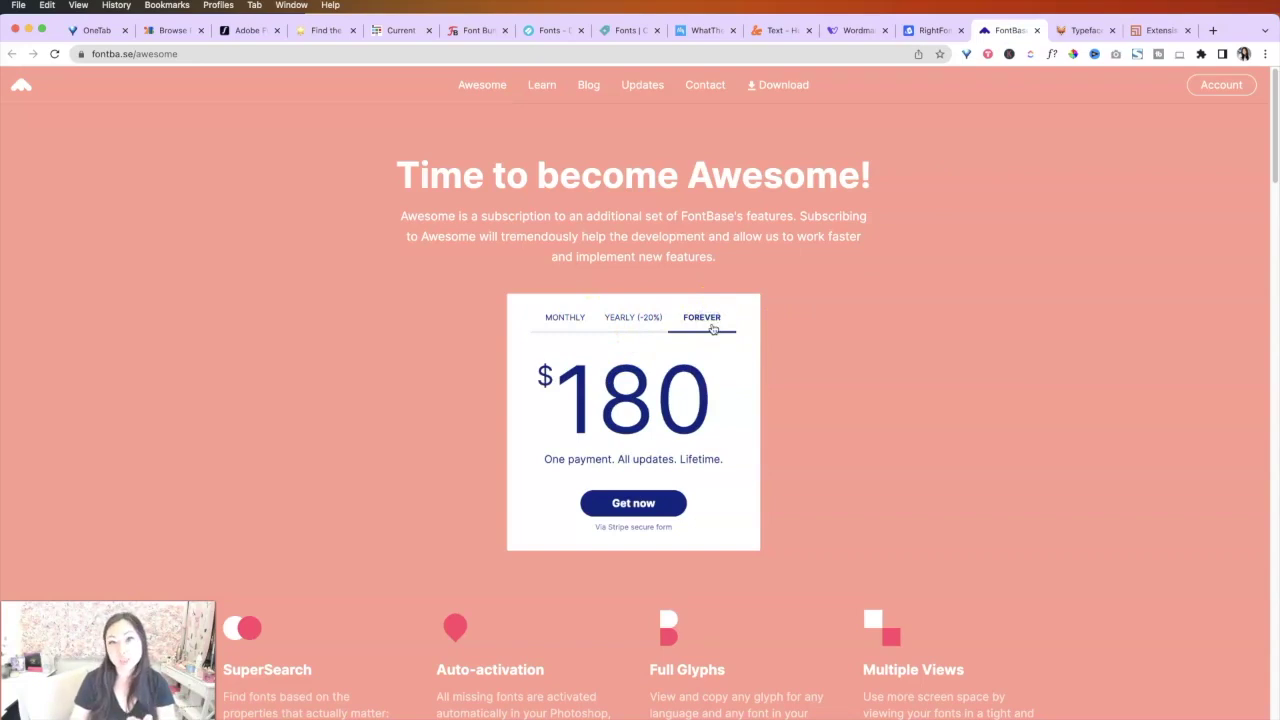
pyautogui.click(578, 320)
pyautogui.click(632, 317)
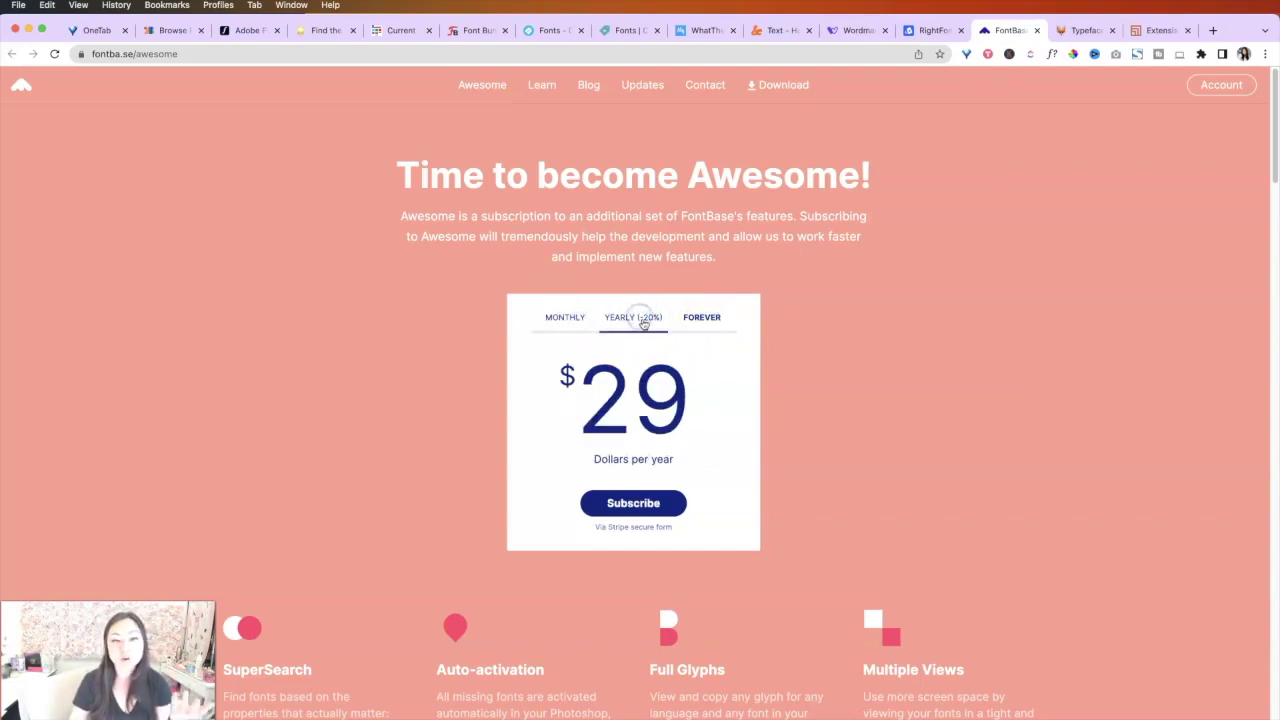
pyautogui.click(566, 319)
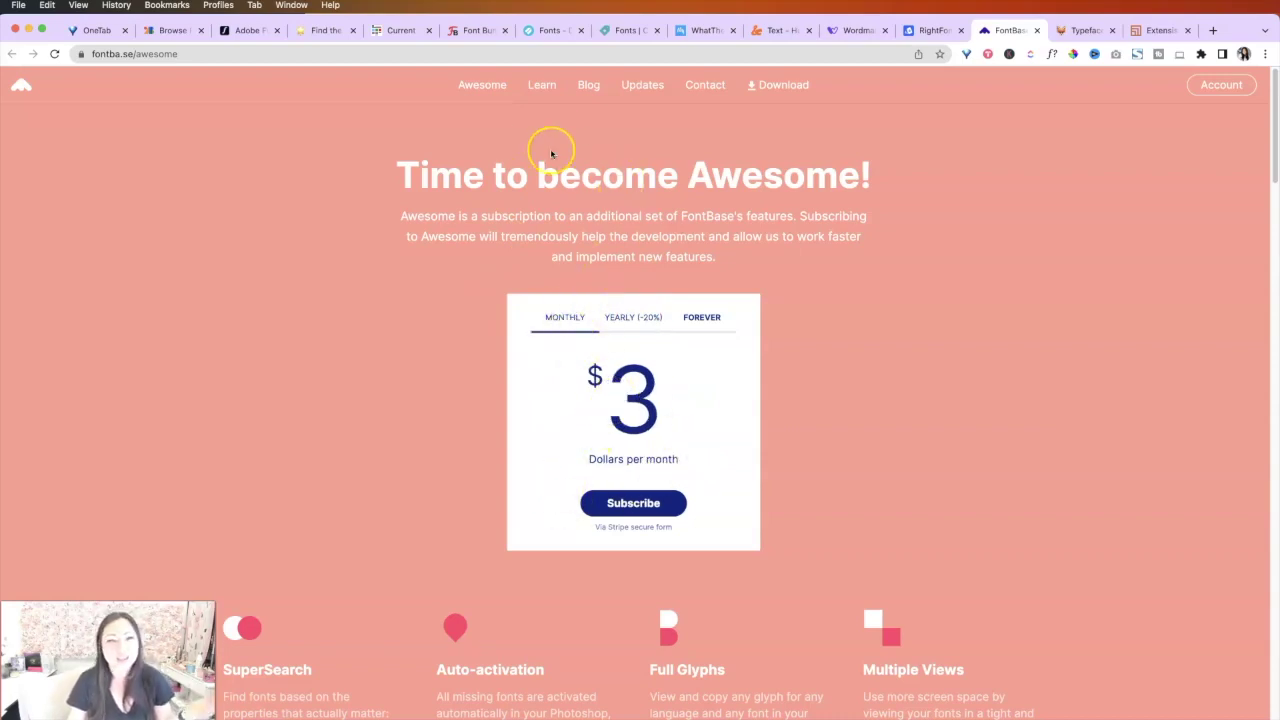
# Step: Review FontBase's Awesome features and standard features, and return to the start of the page
pyautogui.scroll(-1, 800, 250)
pyautogui.scroll(-1, 836, 275)
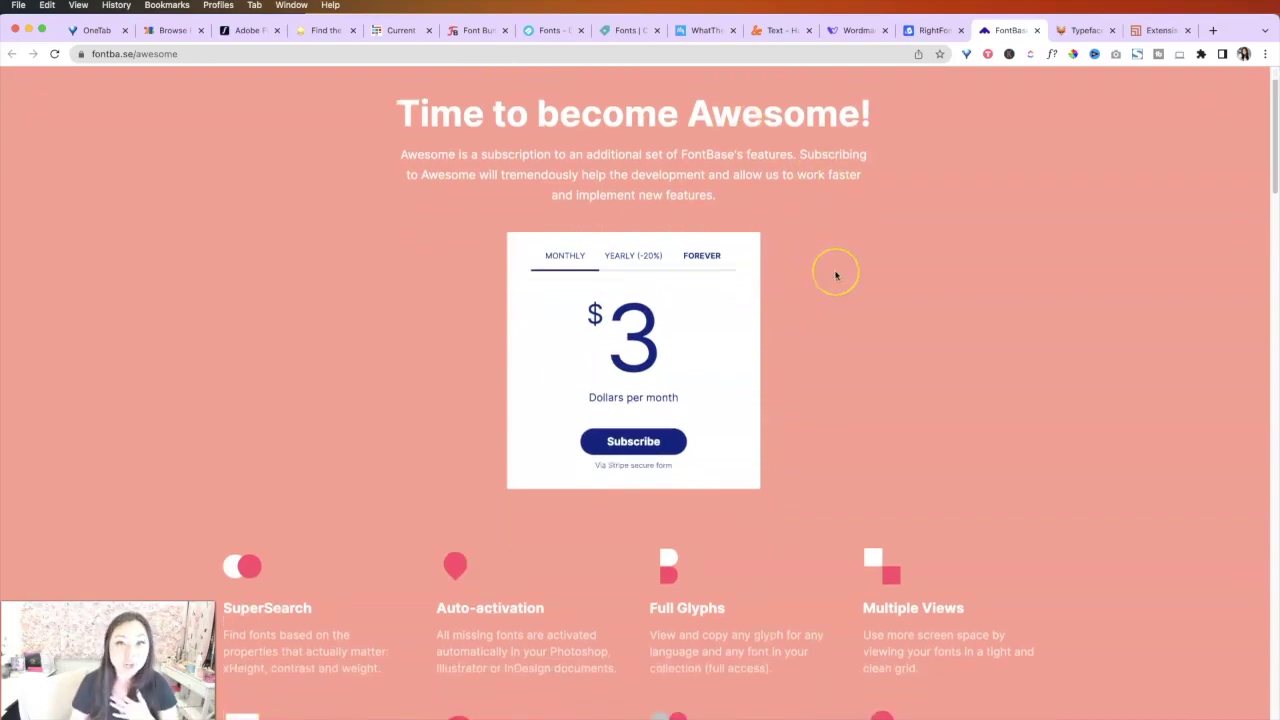
pyautogui.scroll(-5, 837, 272)
pyautogui.scroll(2, 840, 273)
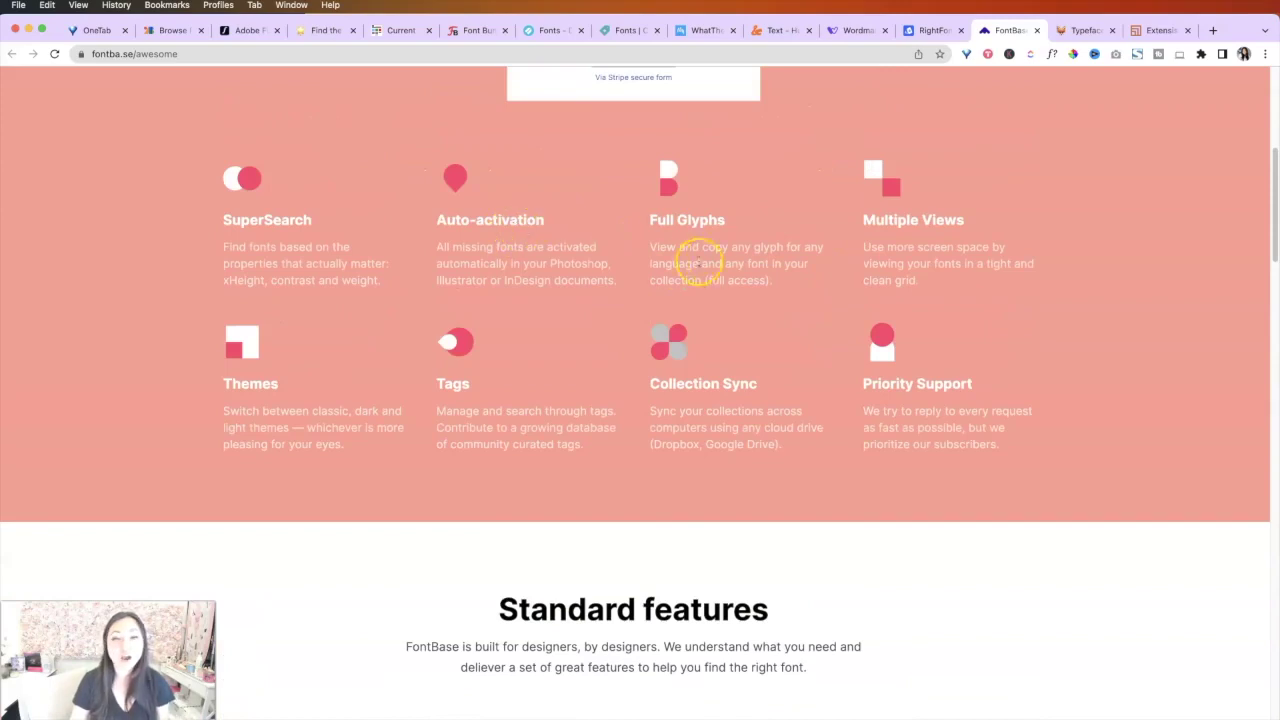
pyautogui.scroll(-2, 409, 337)
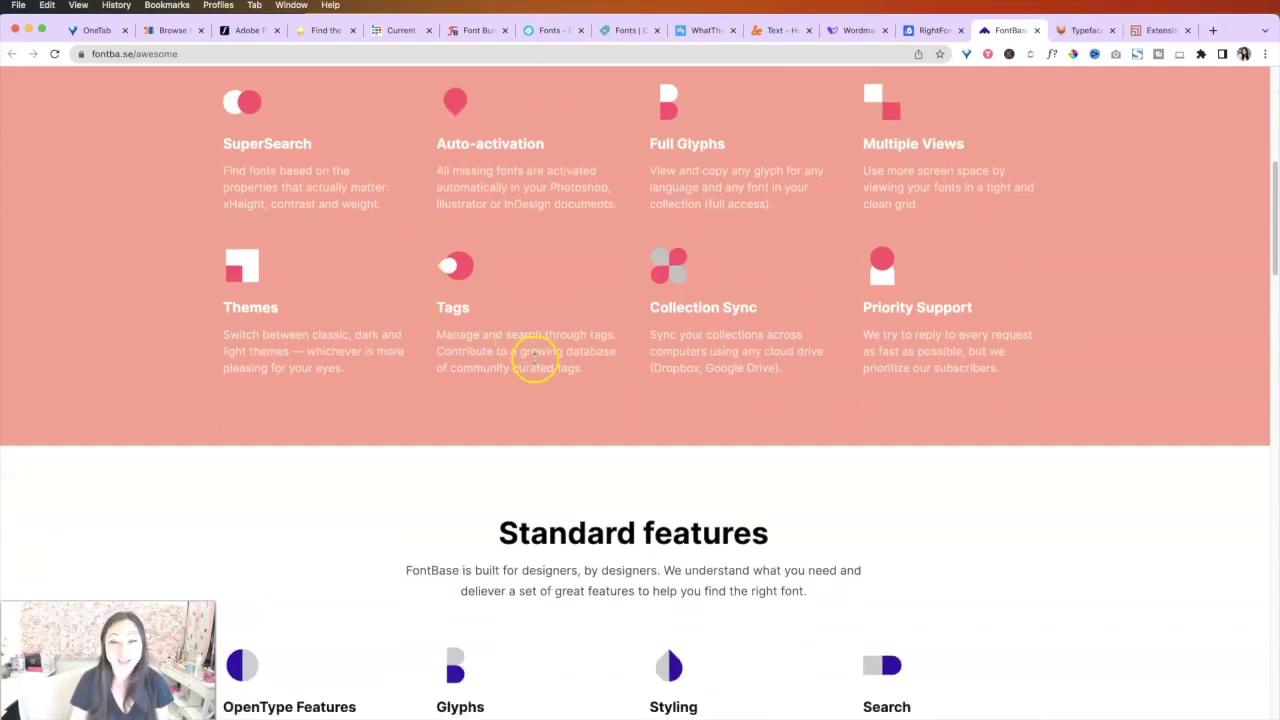
pyautogui.scroll(-1, 542, 370)
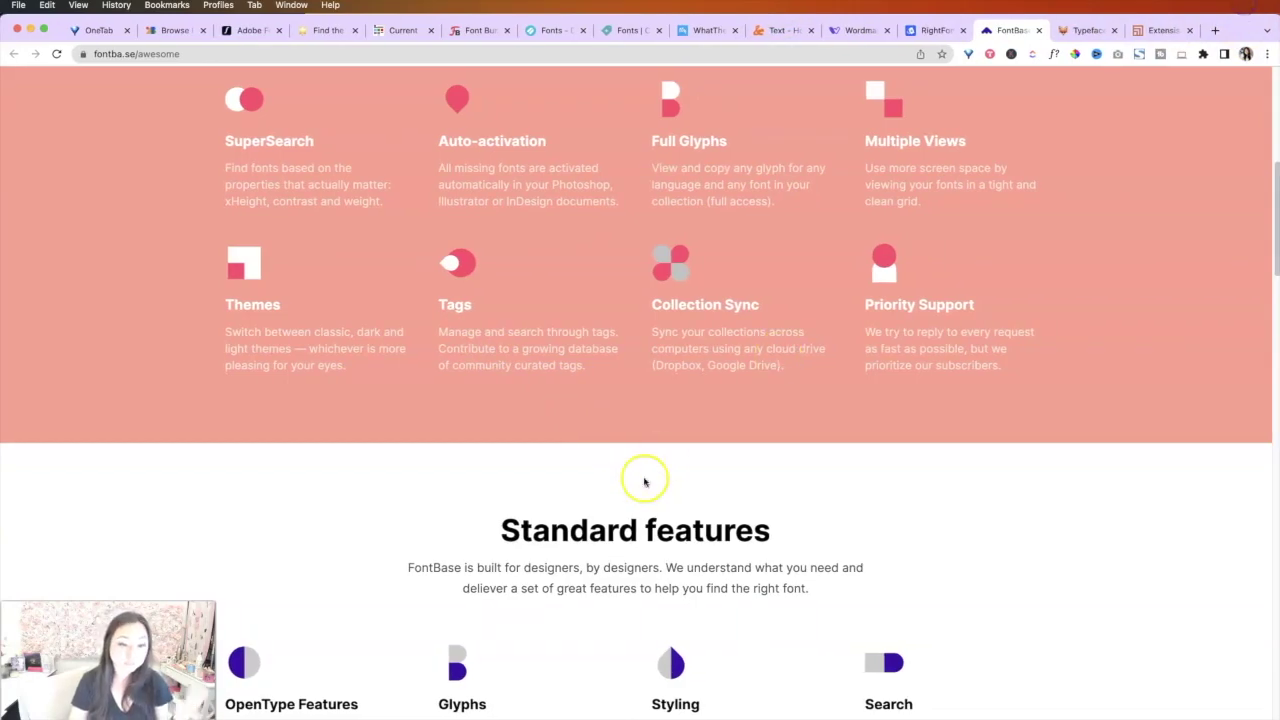
pyautogui.scroll(-5, 618, 447)
pyautogui.scroll(-6, 616, 448)
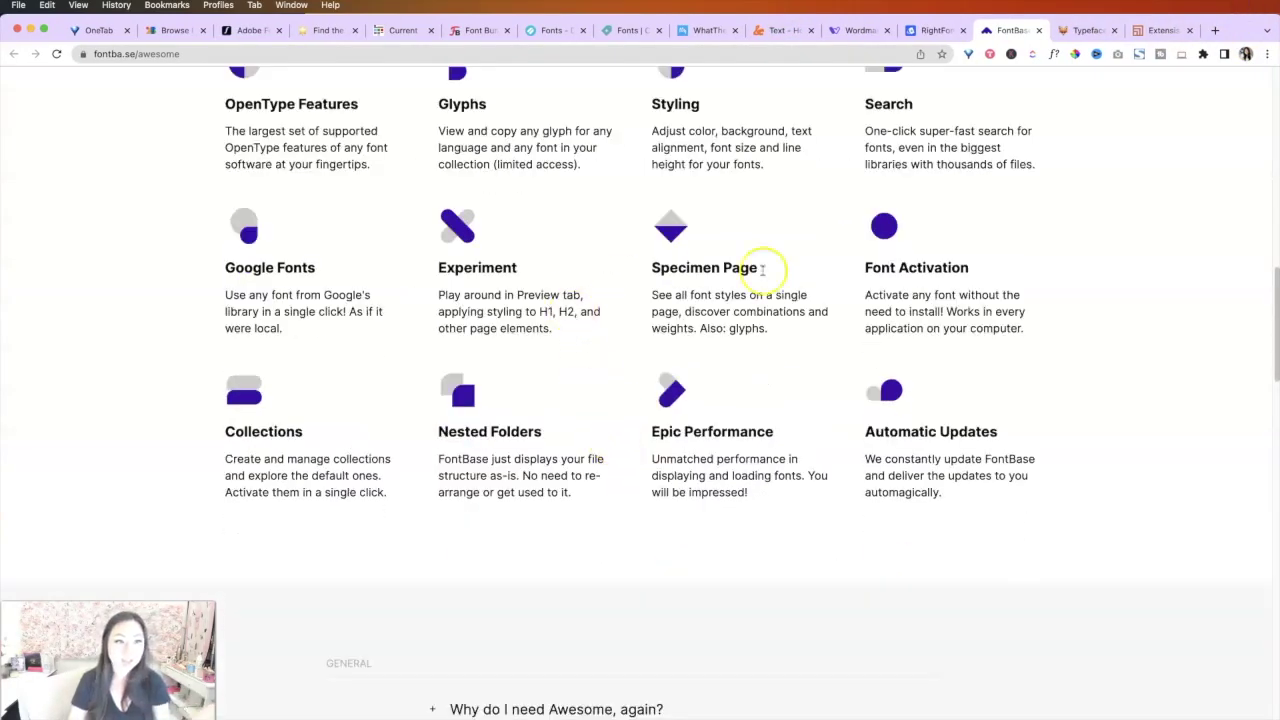
pyautogui.scroll(-4, 766, 425)
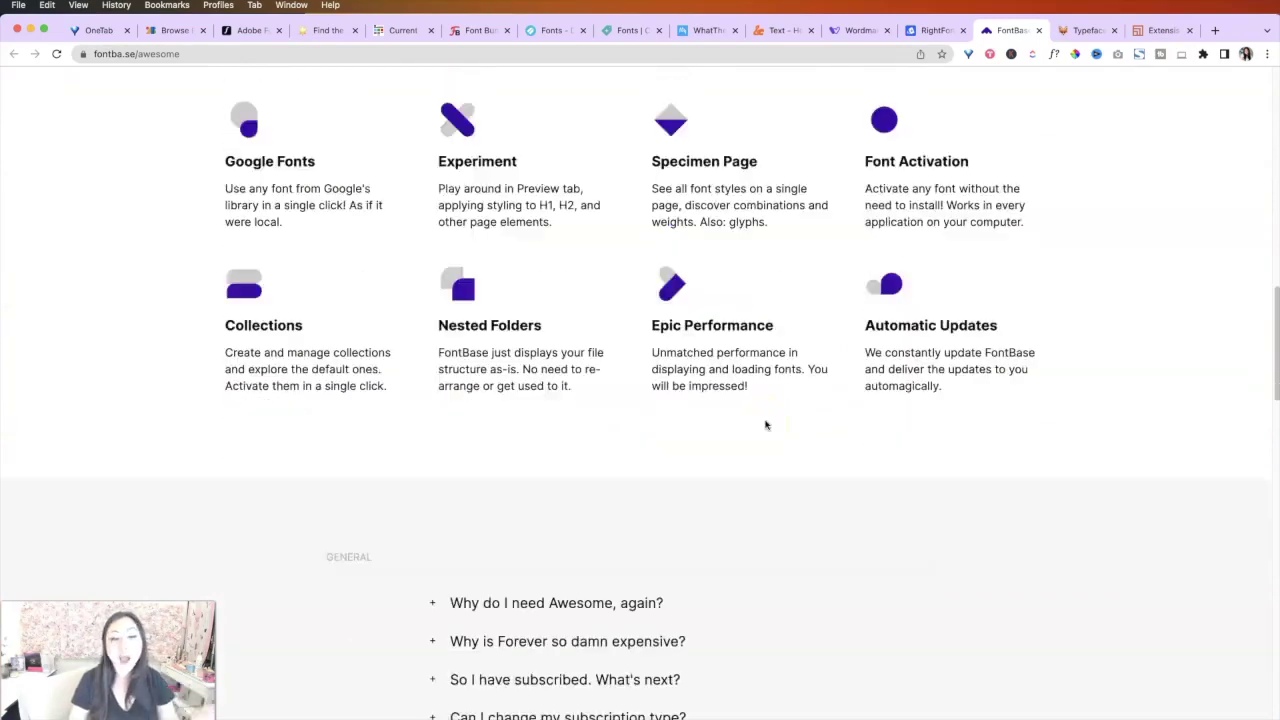
pyautogui.scroll(20, 763, 427)
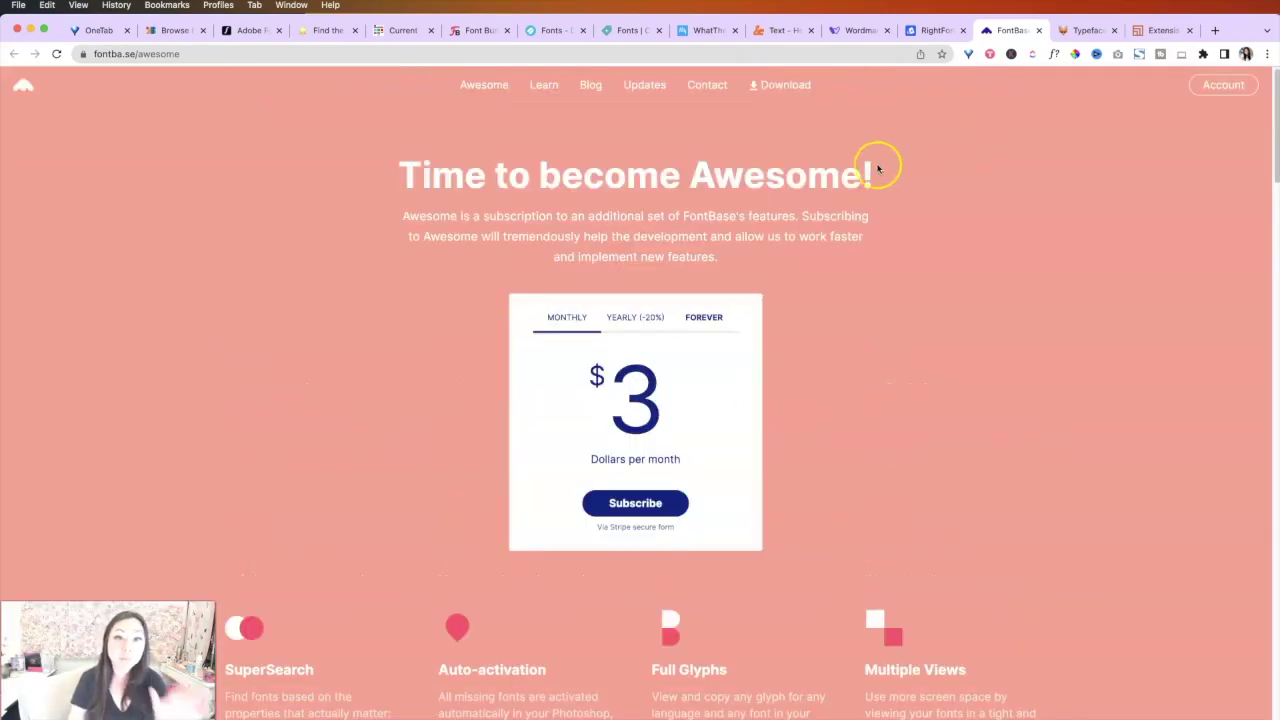
# Step: Switch to the Typeface website and review its overview, font preview grid, body text layouts, variable fonts, OpenType and Unicode features
pyautogui.click(1084, 30)
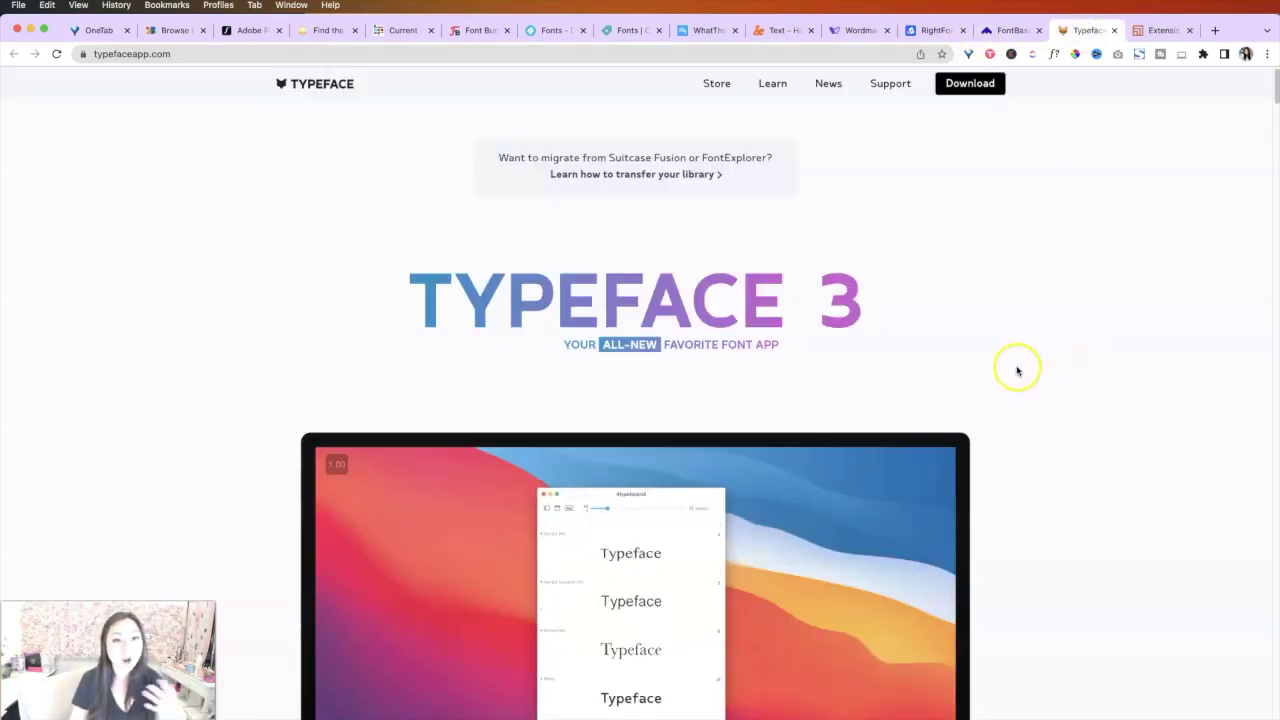
pyautogui.scroll(-3, 1017, 370)
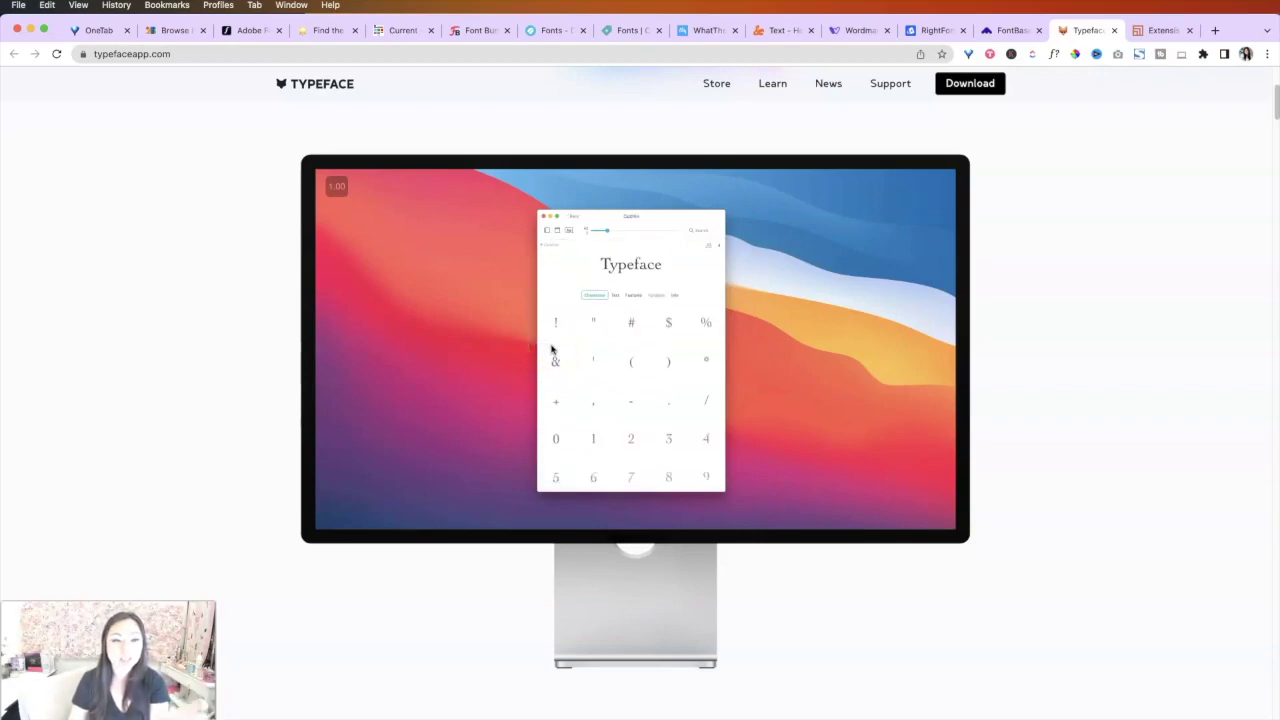
pyautogui.scroll(-10, 551, 348)
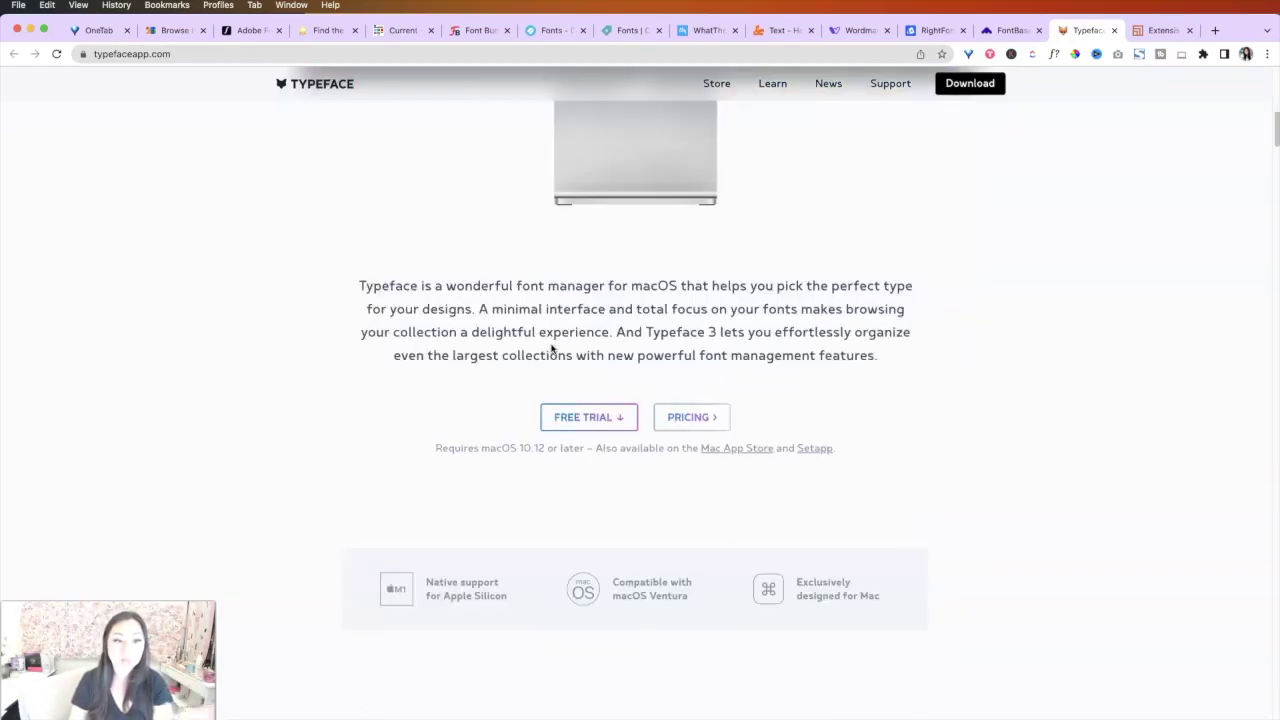
pyautogui.scroll(-10, 551, 343)
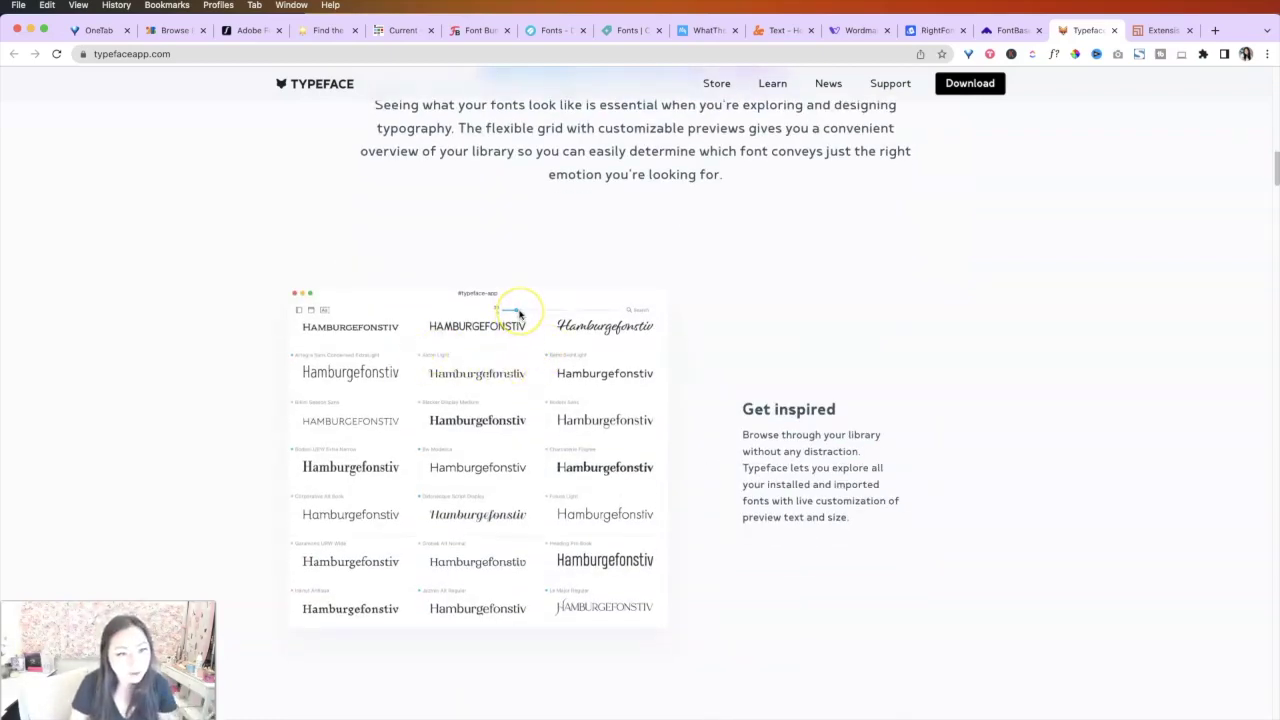
pyautogui.scroll(-1, 583, 457)
pyautogui.scroll(-5, 583, 457)
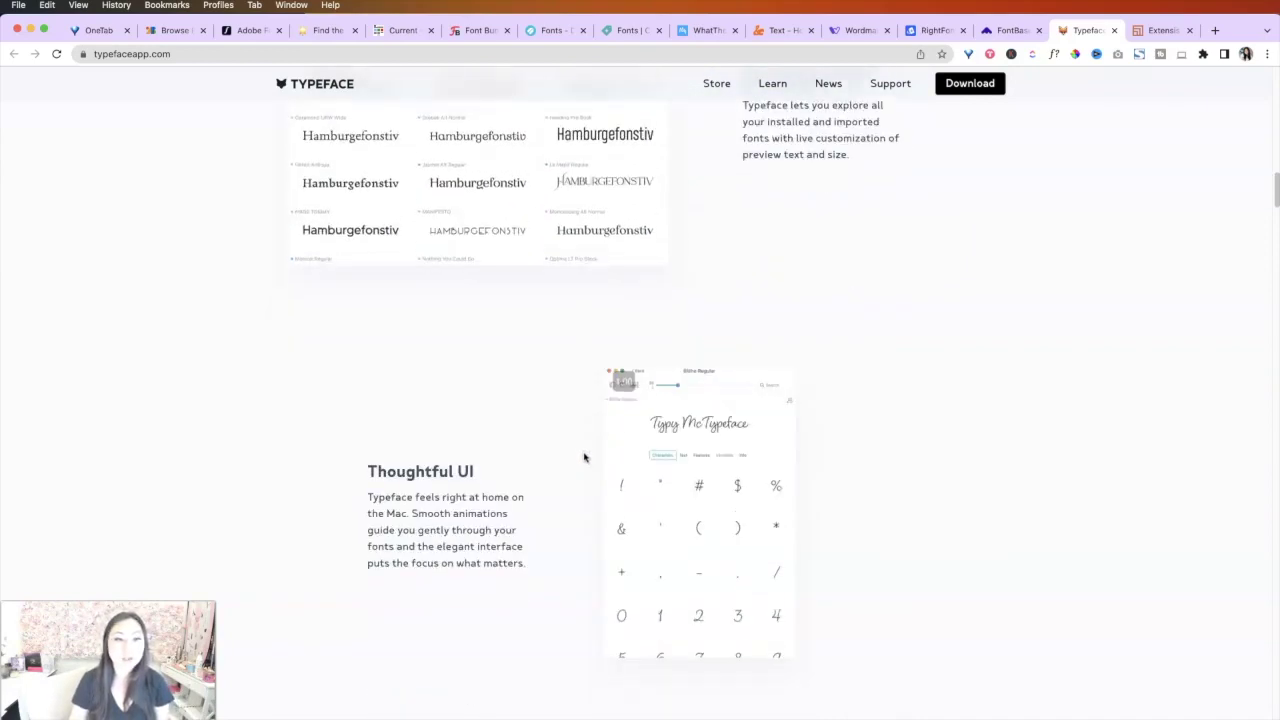
pyautogui.scroll(-10, 583, 457)
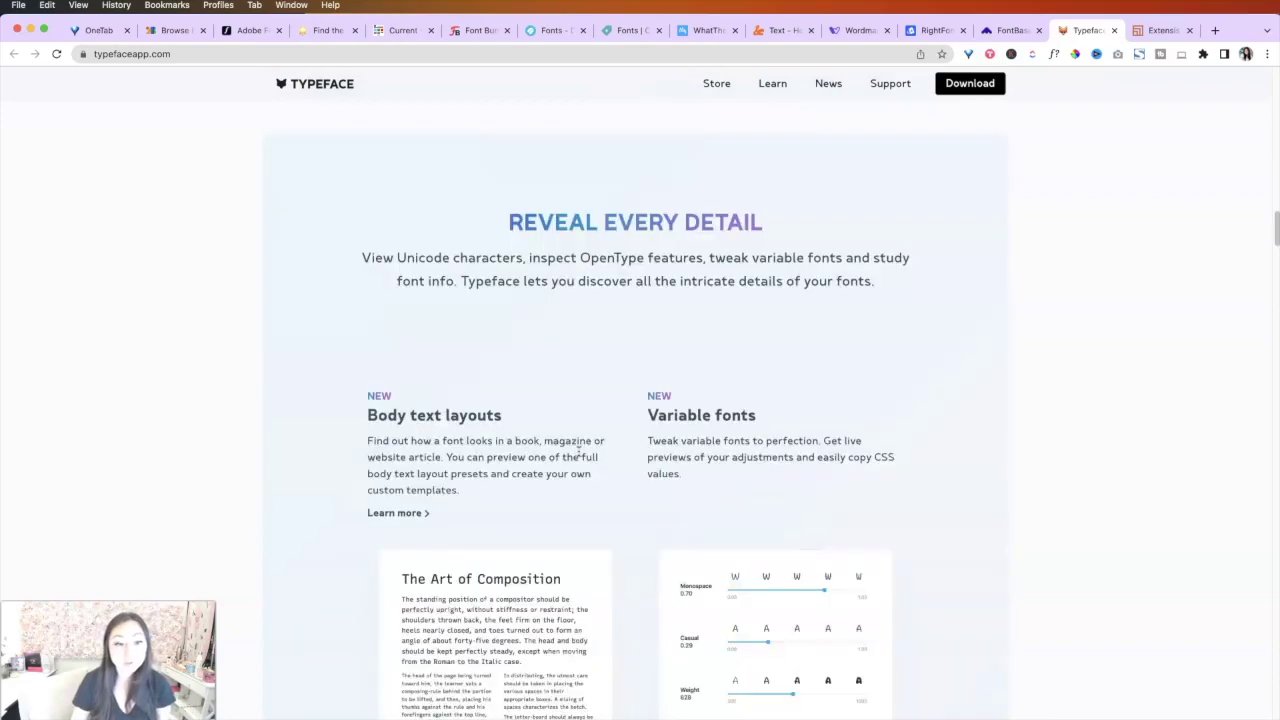
pyautogui.scroll(-8, 578, 450)
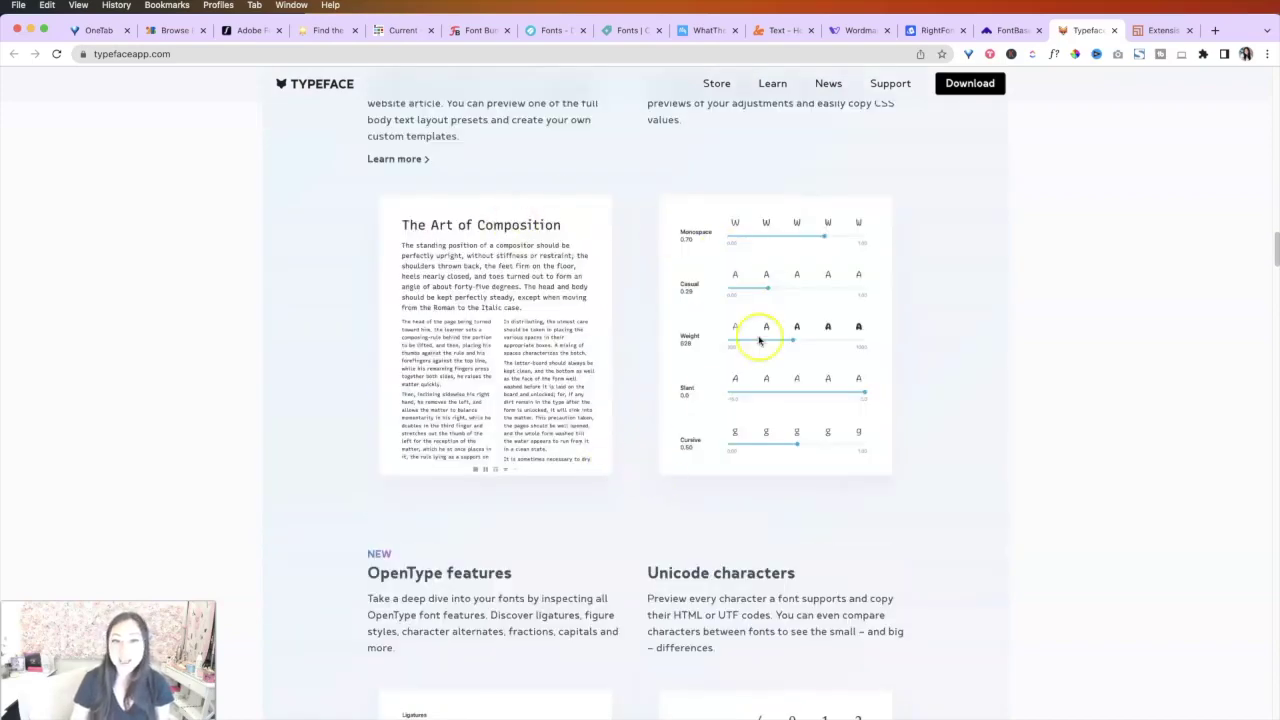
pyautogui.scroll(-15, 712, 410)
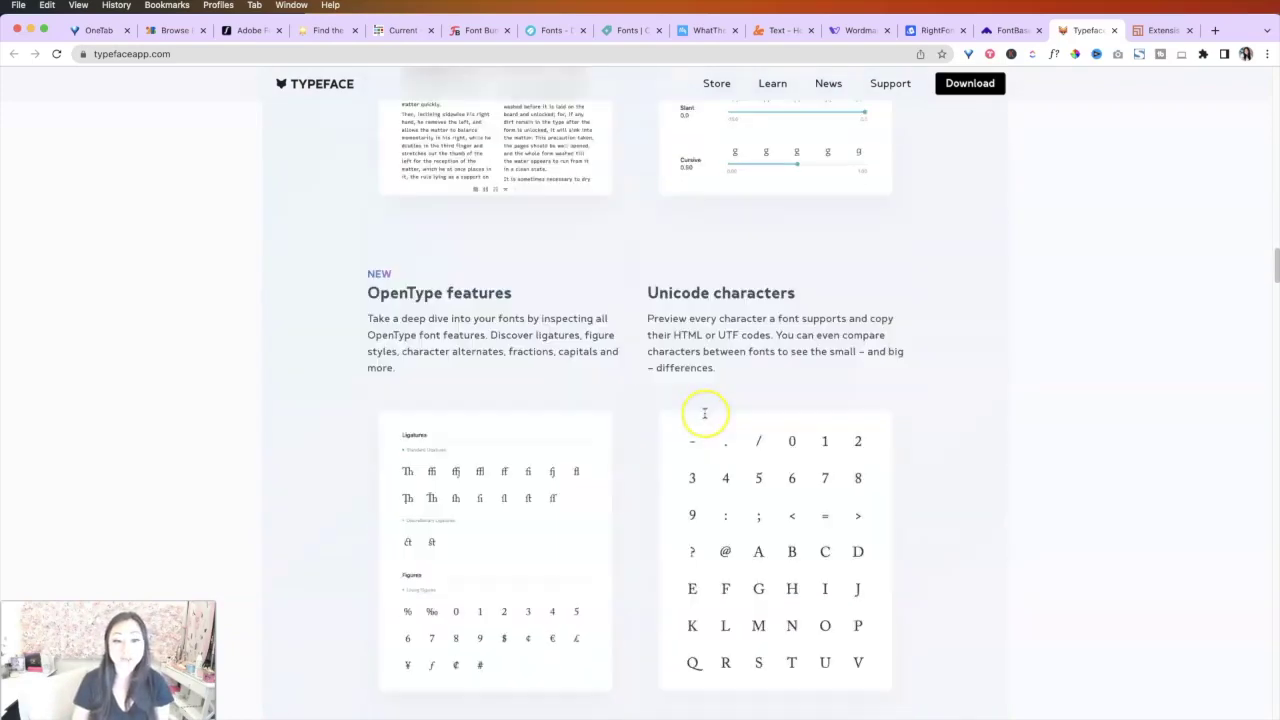
# Step: Examine Typeface's Powerful Organization section, including tagging, font filters, smart sidebar, multi tagging and tag export
pyautogui.scroll(-9, 708, 415)
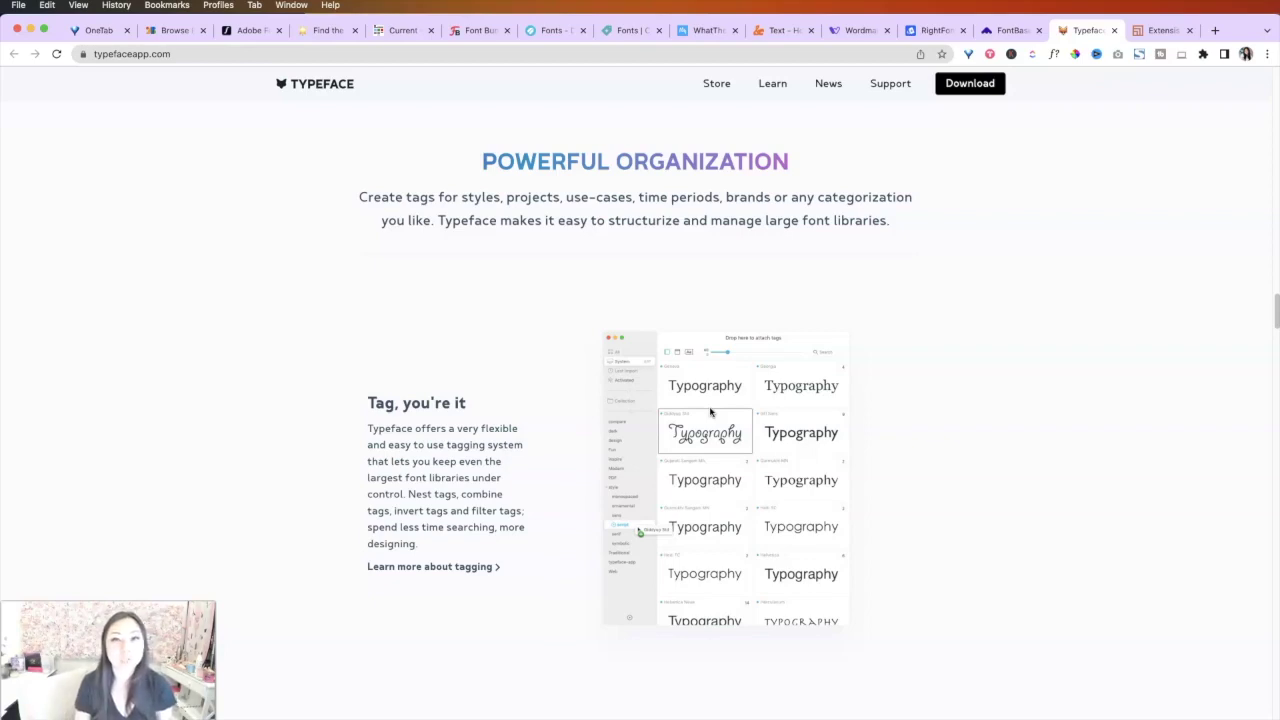
pyautogui.click(711, 397)
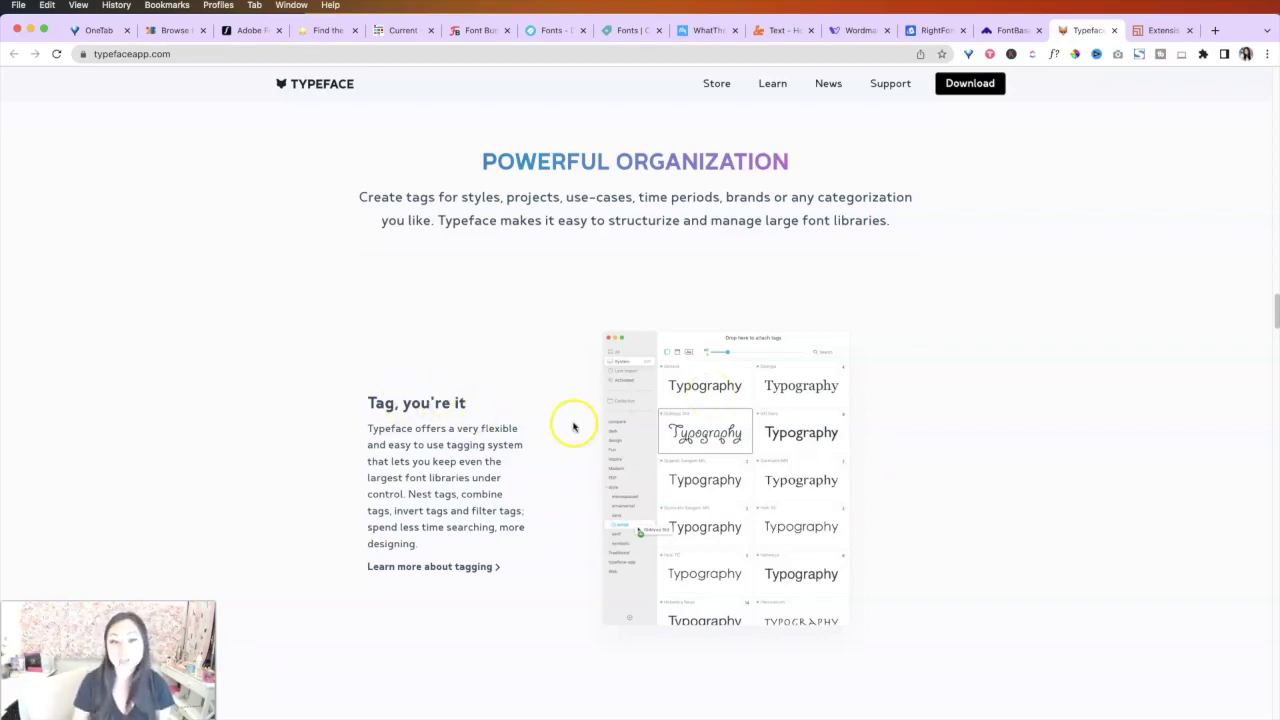
pyautogui.scroll(-10, 660, 420)
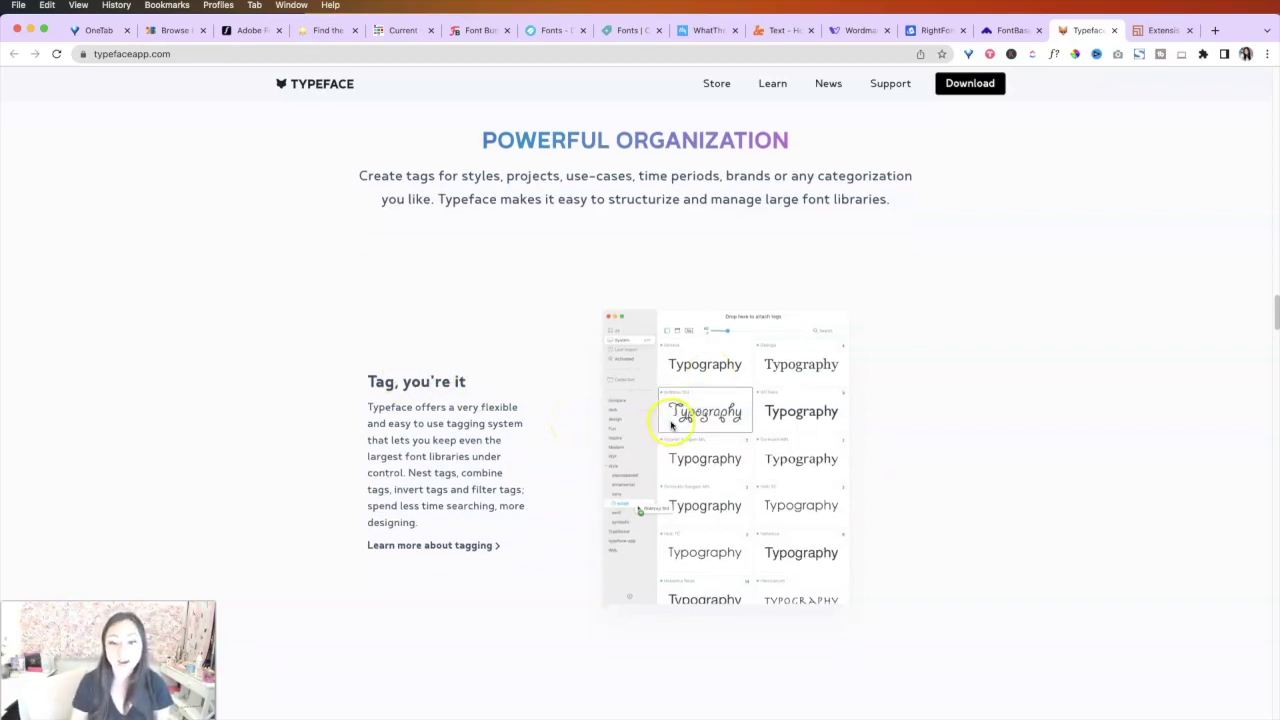
pyautogui.scroll(-3, 655, 407)
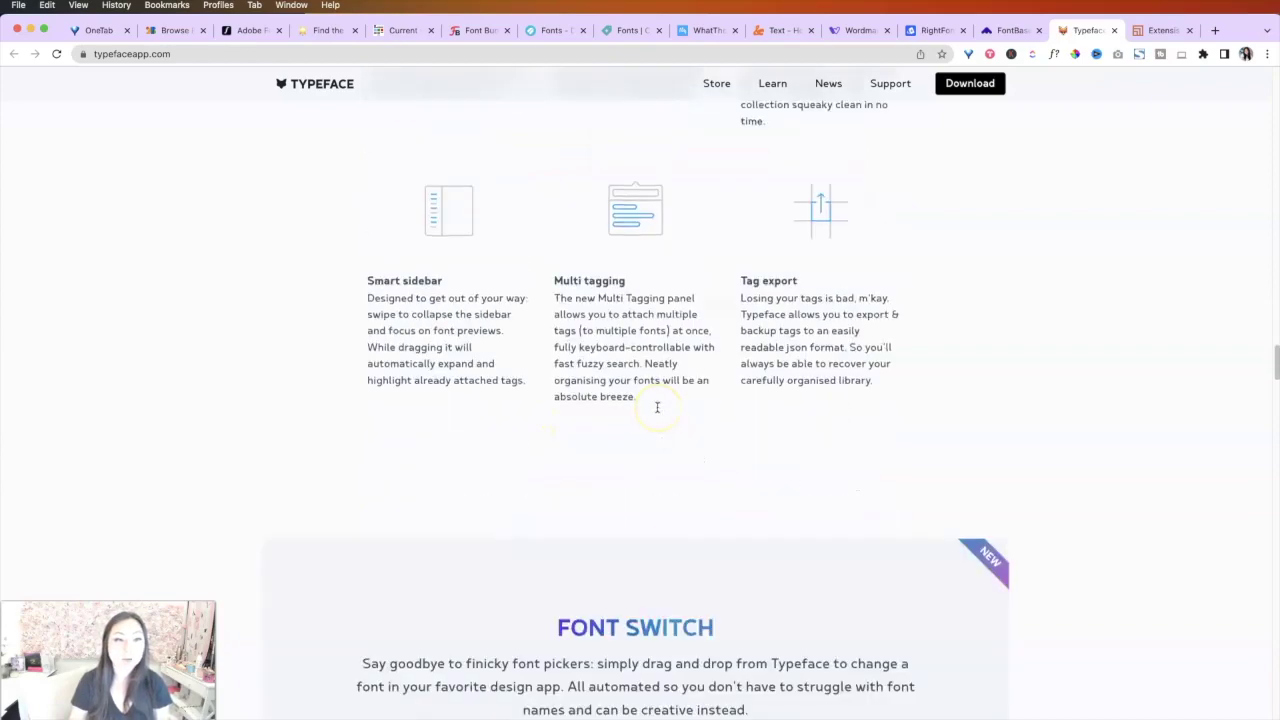
pyautogui.scroll(2, 654, 408)
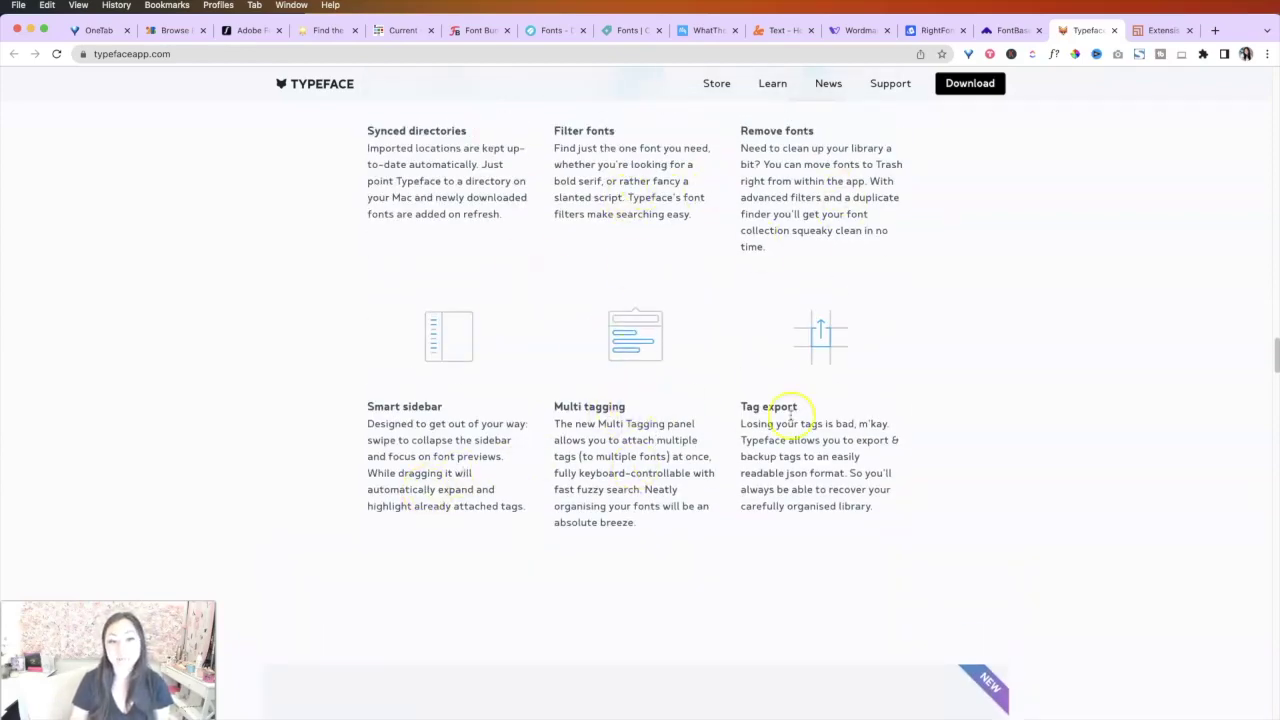
# Step: Find Typeface's Font Switch feature, open its article, and review the demo and the list of supported apps
pyautogui.scroll(-3, 849, 430)
pyautogui.scroll(-5, 852, 438)
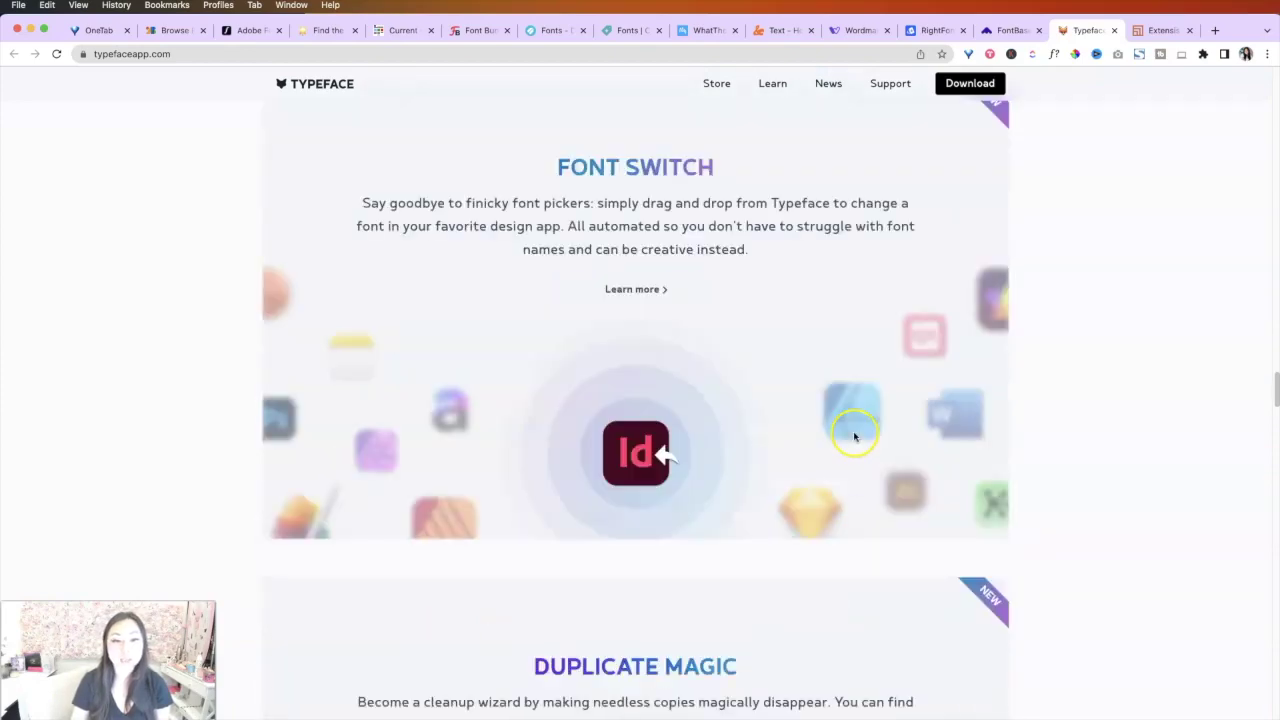
pyautogui.scroll(-1, 854, 436)
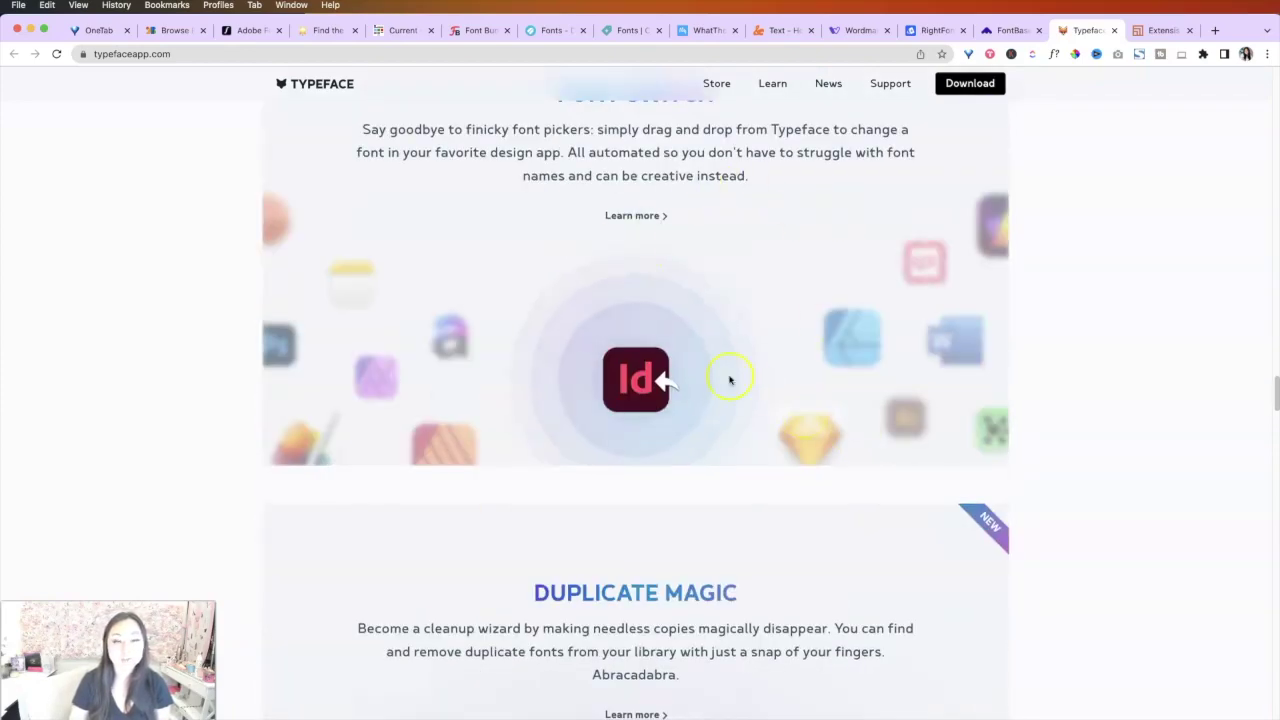
pyautogui.scroll(1, 491, 160)
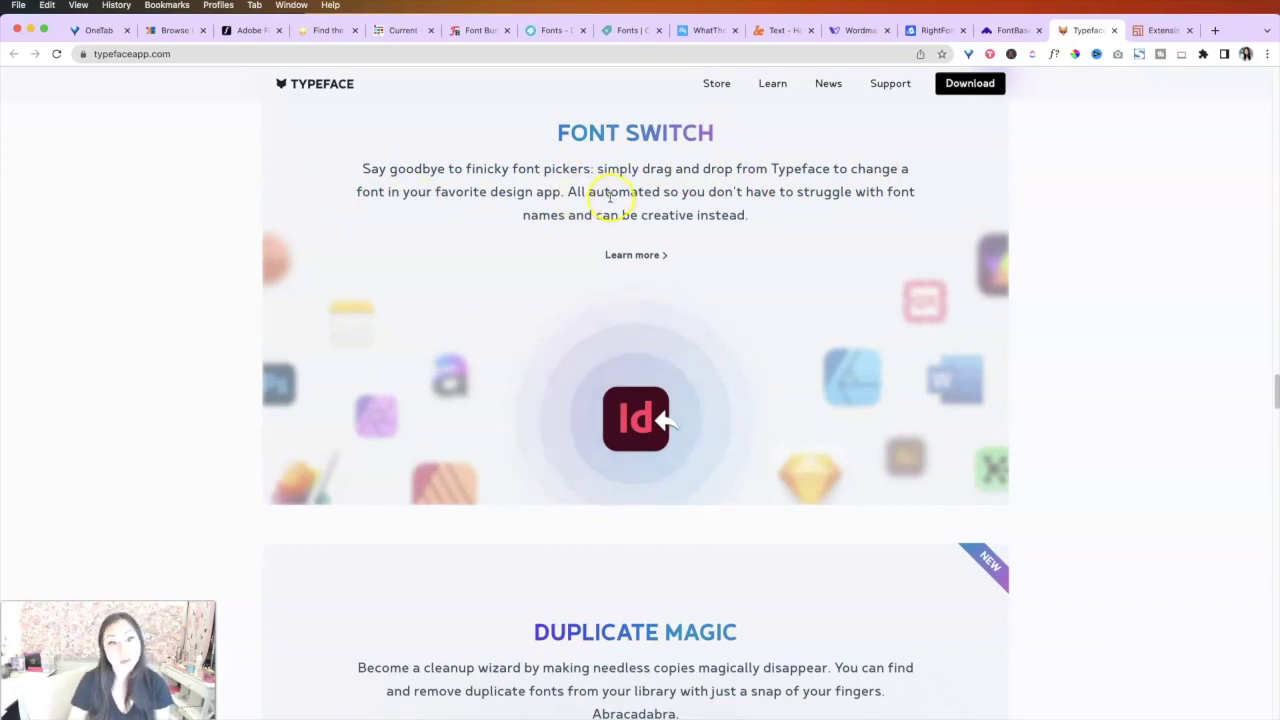
pyautogui.click(655, 257)
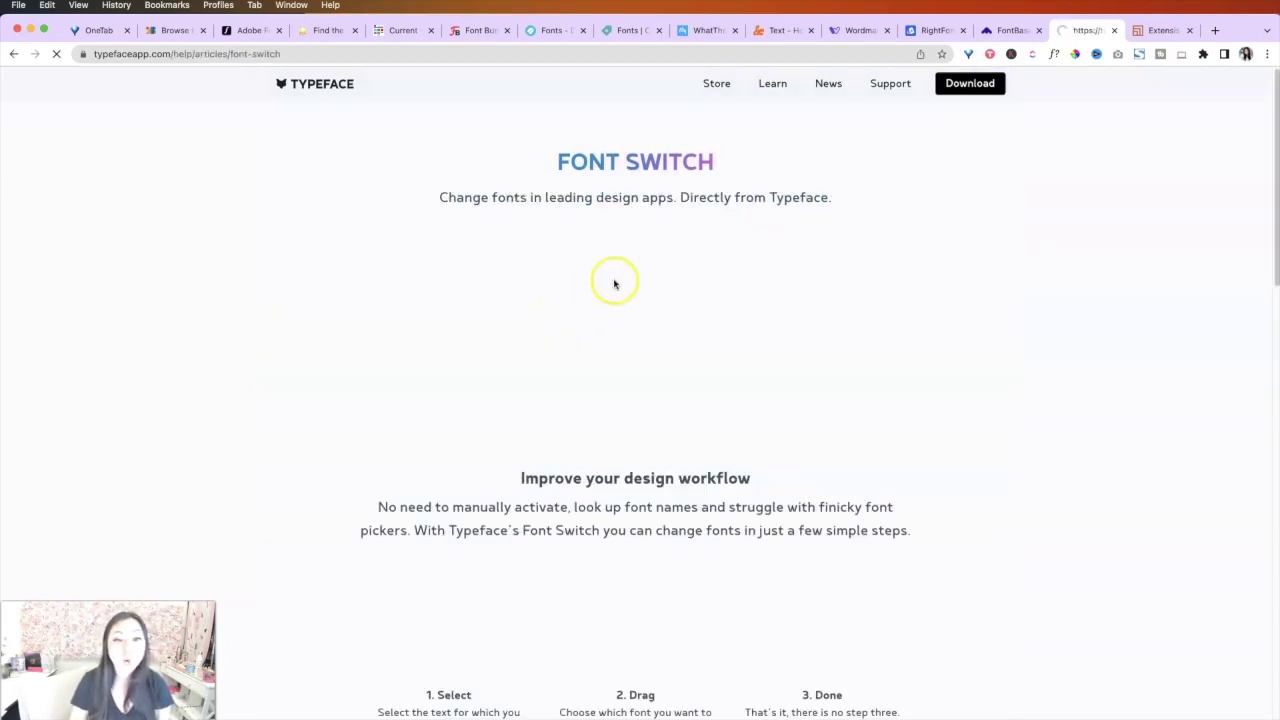
pyautogui.scroll(-1, 591, 297)
pyautogui.scroll(-5, 591, 297)
pyautogui.click(595, 295)
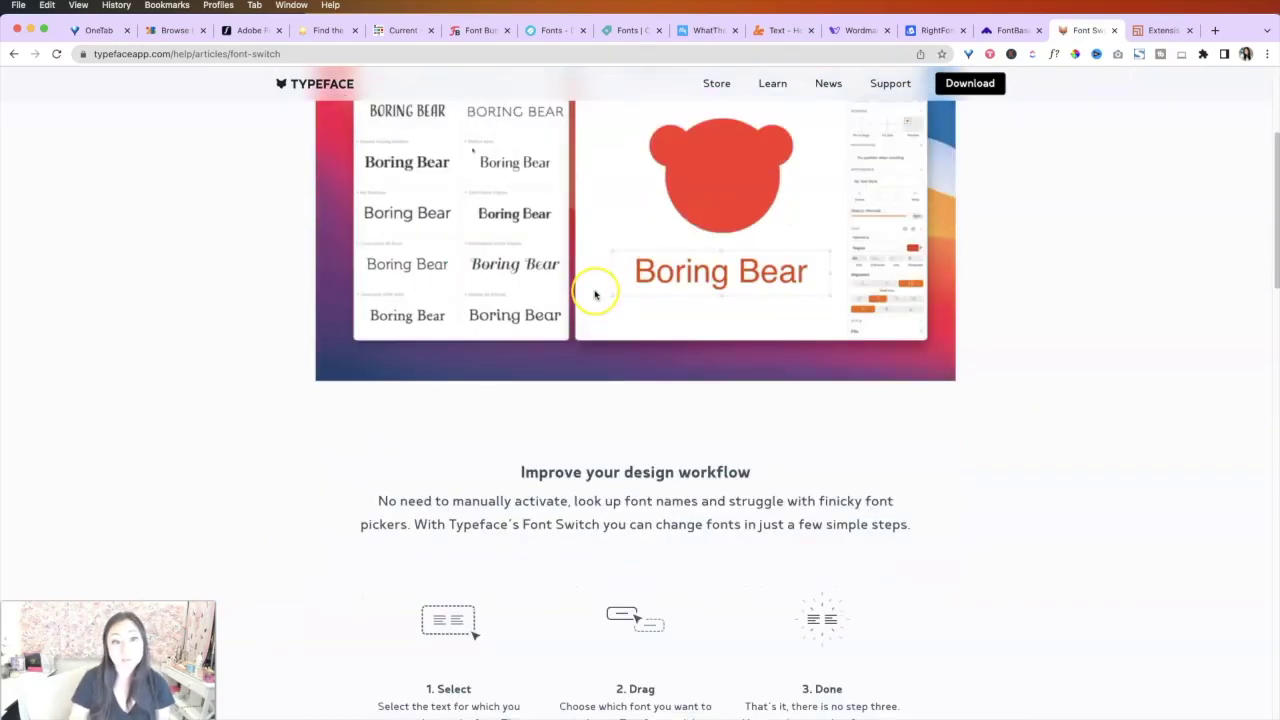
pyautogui.scroll(1, 598, 298)
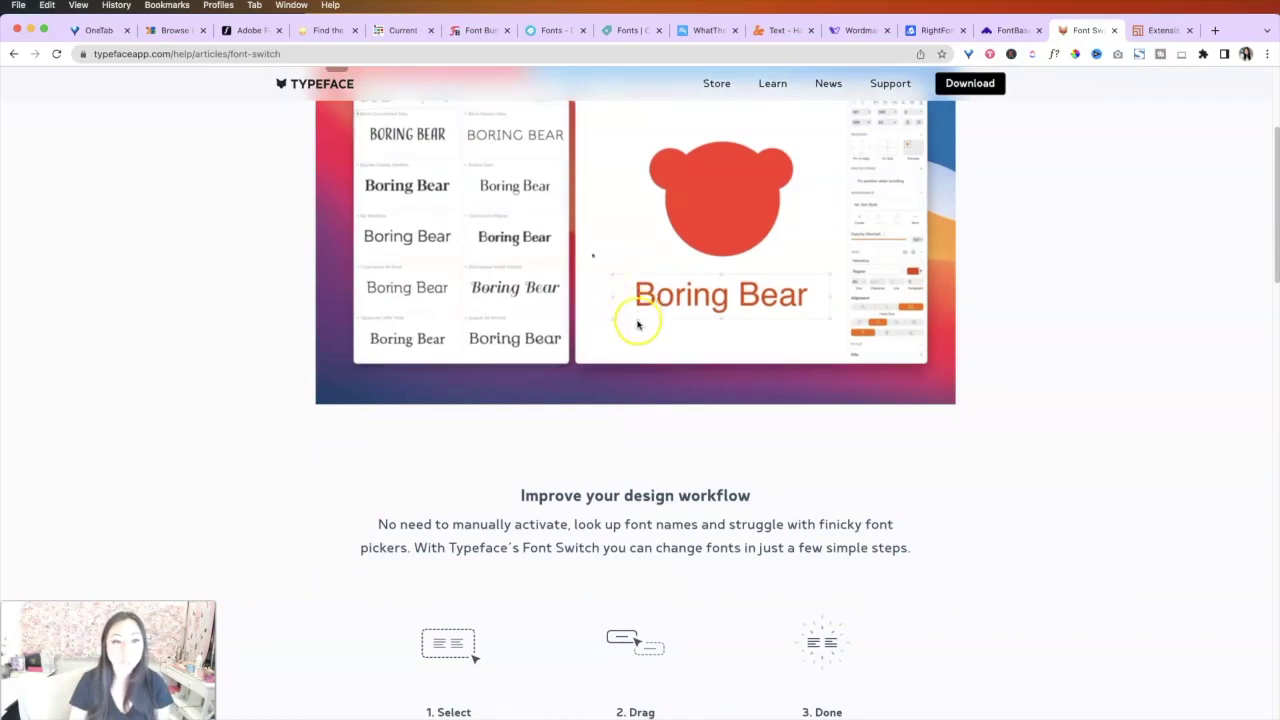
pyautogui.scroll(-10, 634, 318)
pyautogui.scroll(-20, 640, 323)
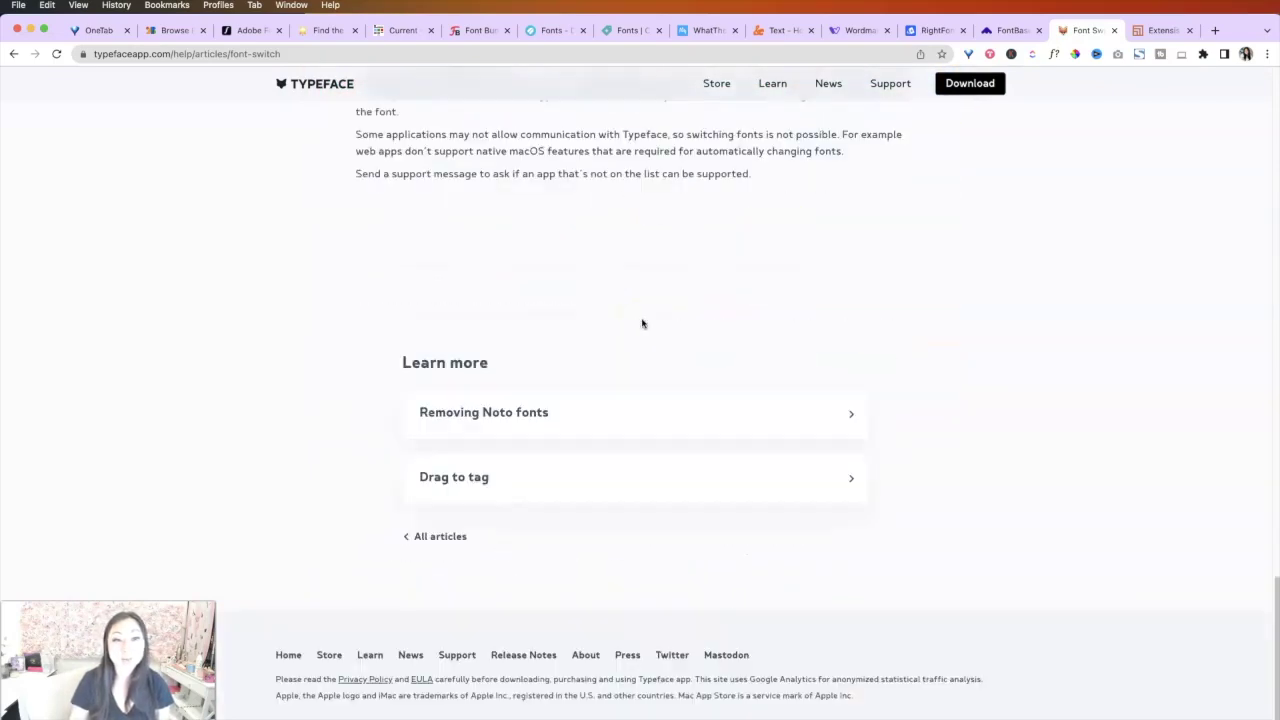
pyautogui.scroll(20, 642, 323)
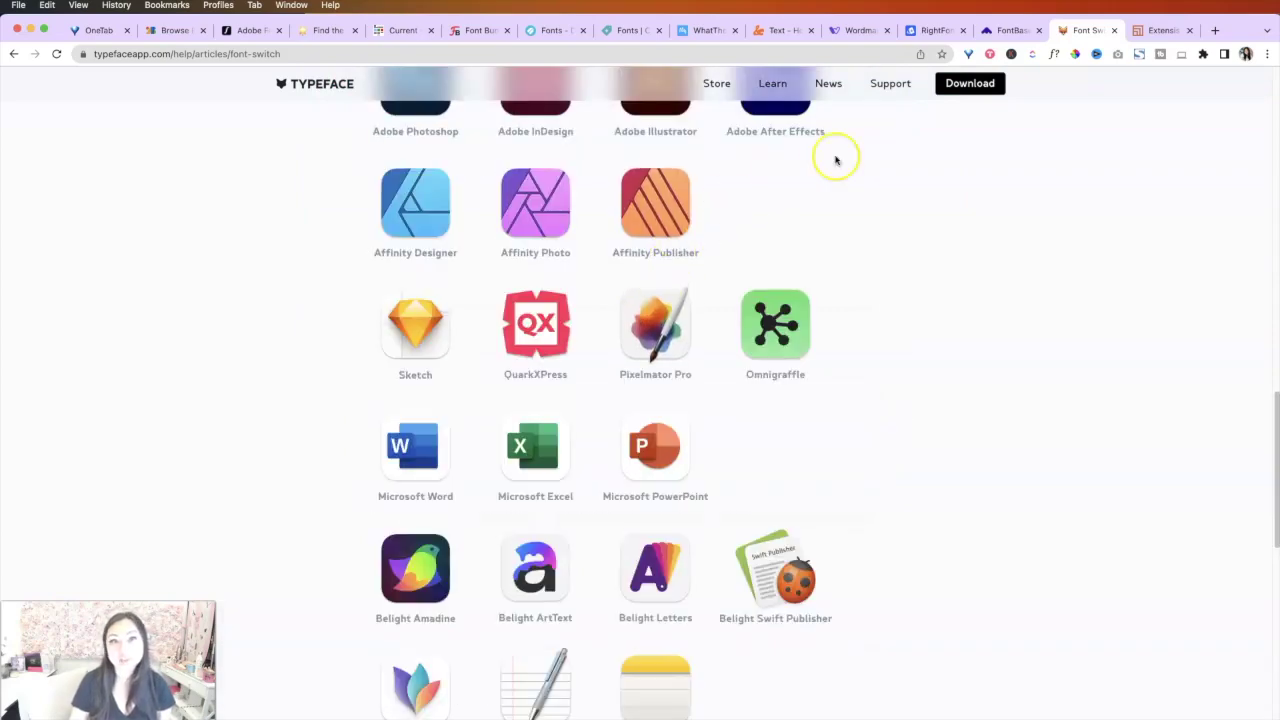
# Step: Go back to the start of the Font Switch article and open the Typeface store to check the single-user Pro price
pyautogui.scroll(14, 837, 157)
pyautogui.scroll(8, 805, 90)
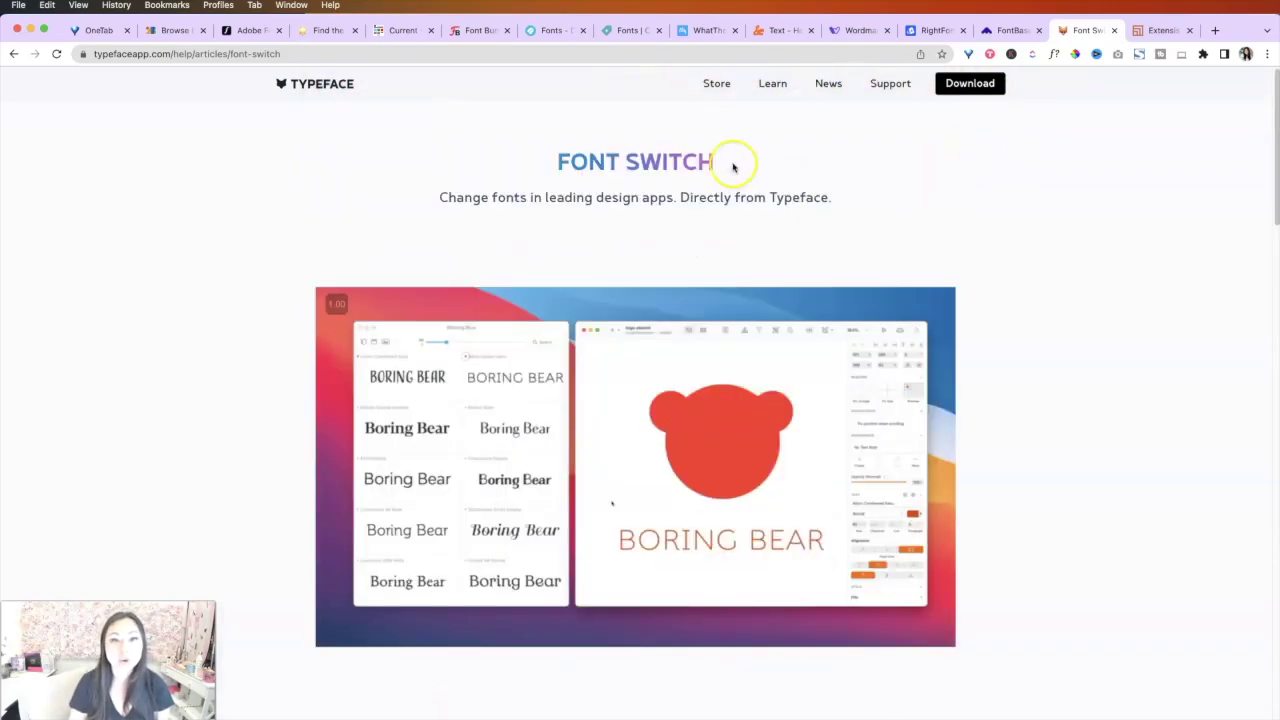
pyautogui.click(716, 84)
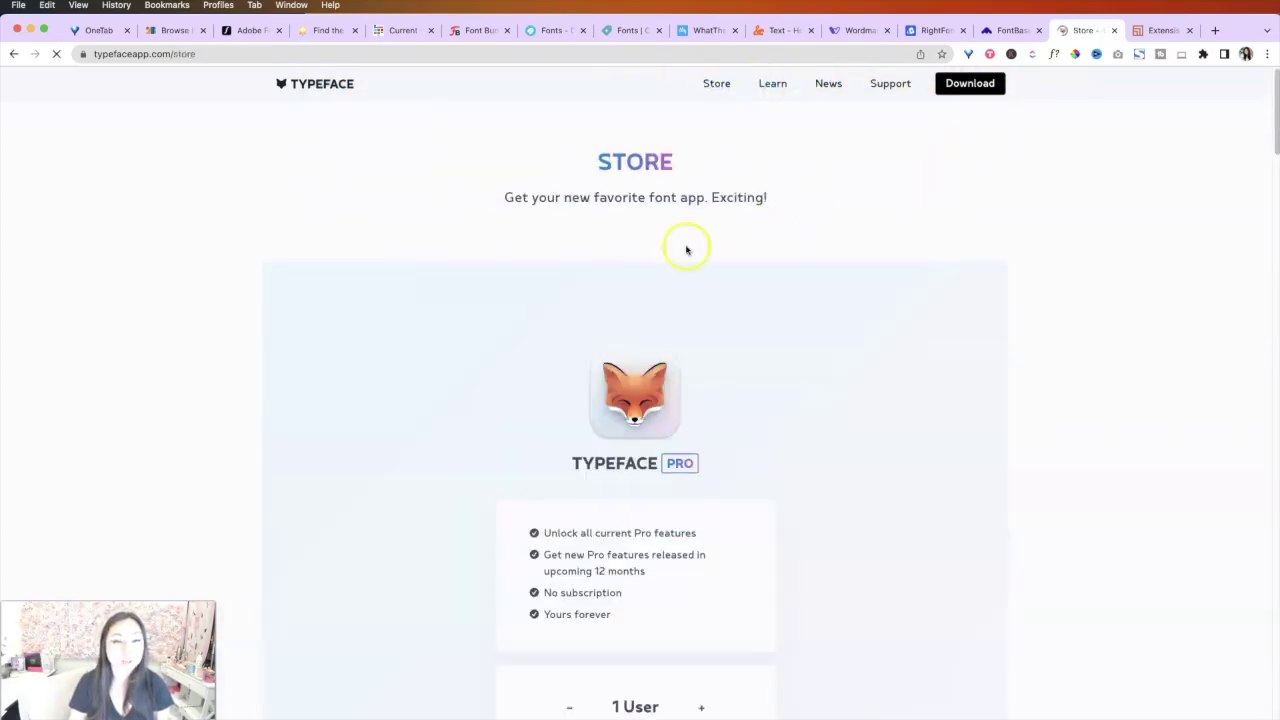
pyautogui.scroll(-5, 741, 335)
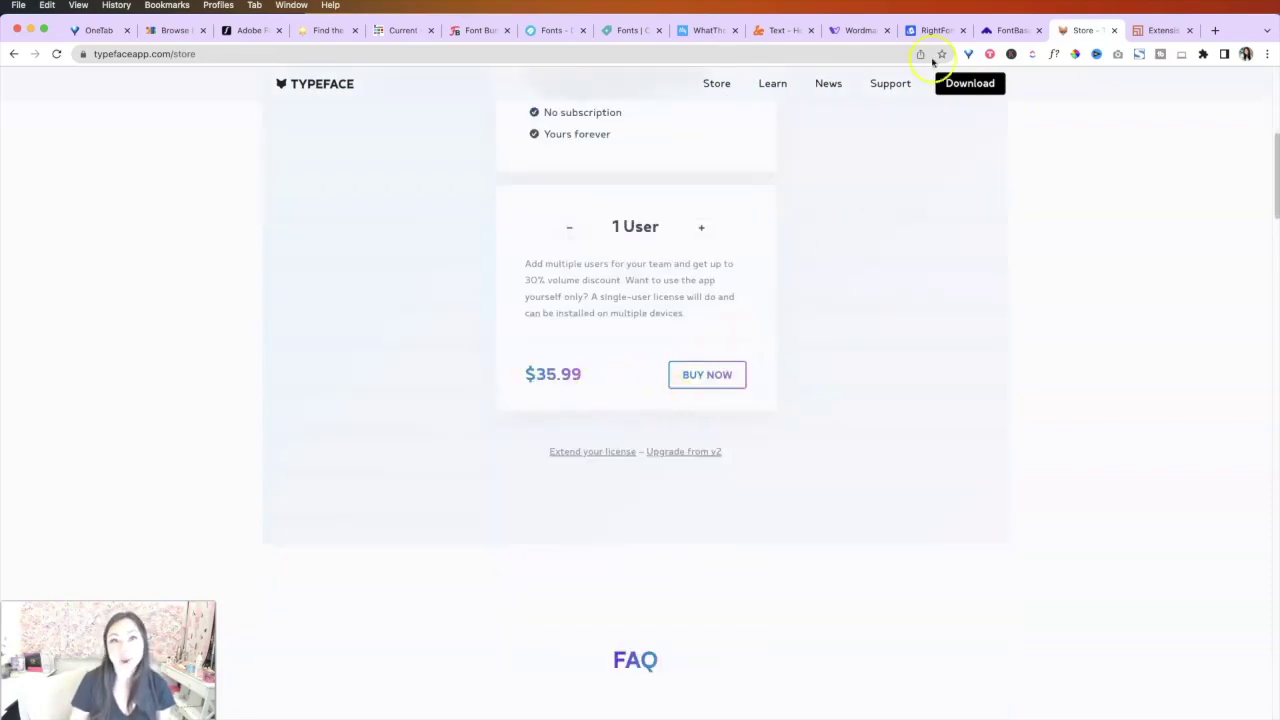
# Step: Switch to the Extensis pricing page and compare the Connect Fonts, Connect Assets and Portfolio plans
pyautogui.click(1158, 33)
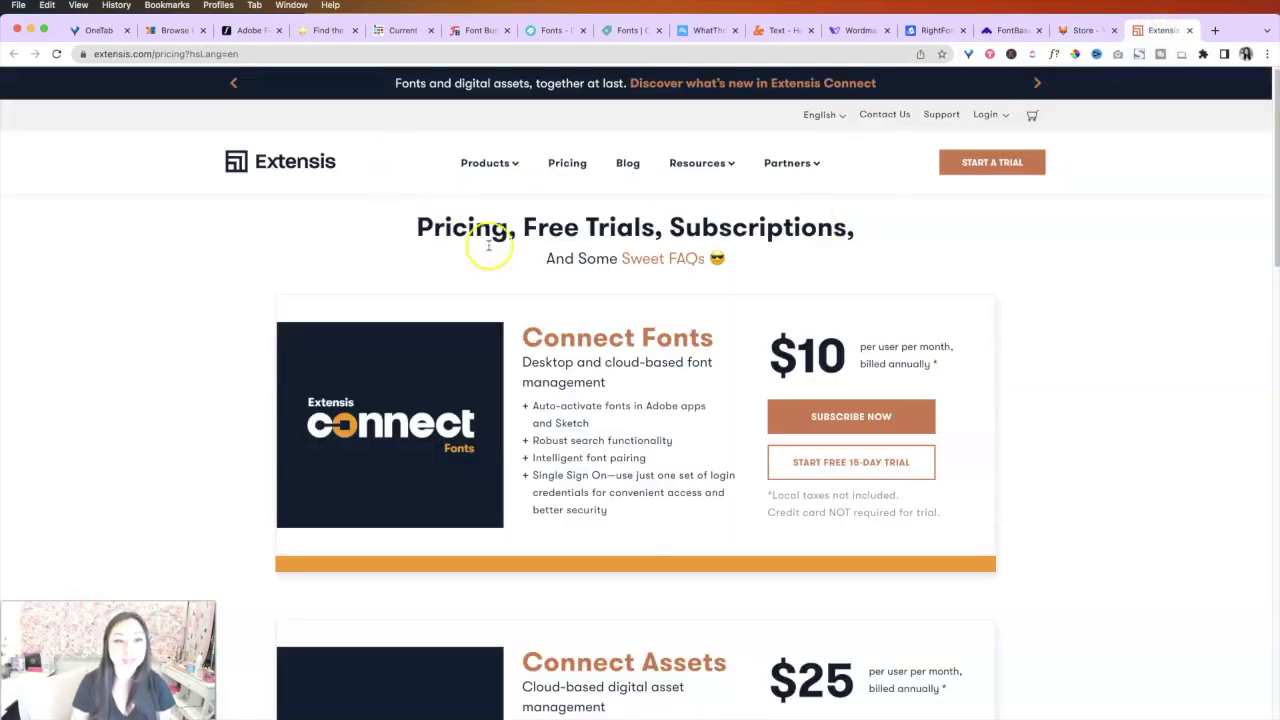
pyautogui.scroll(-2, 757, 289)
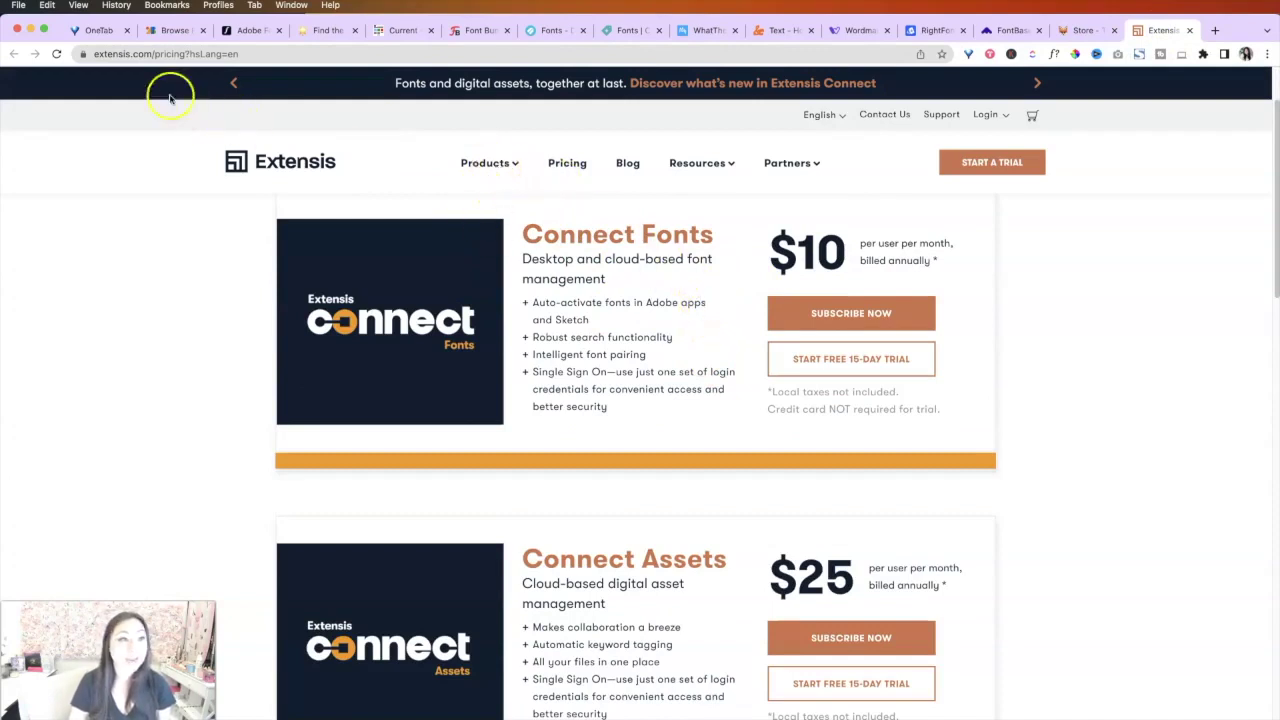
pyautogui.scroll(-10, 686, 268)
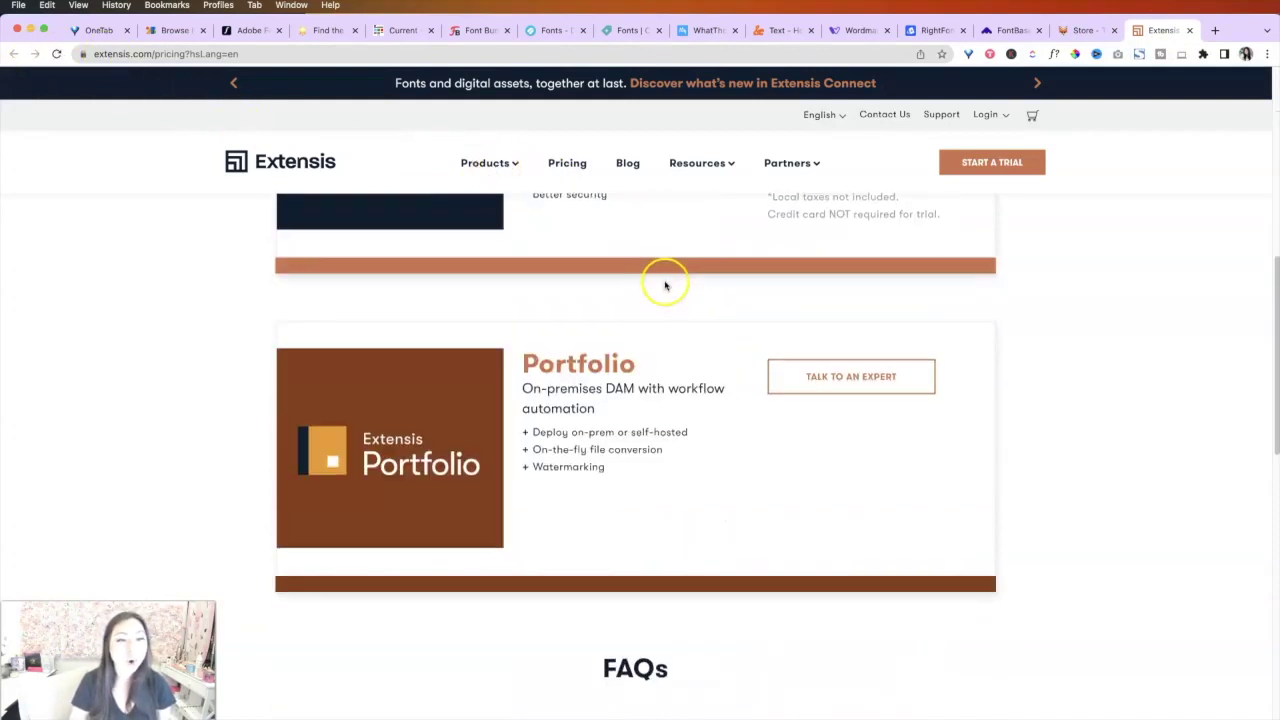
pyautogui.scroll(10, 709, 206)
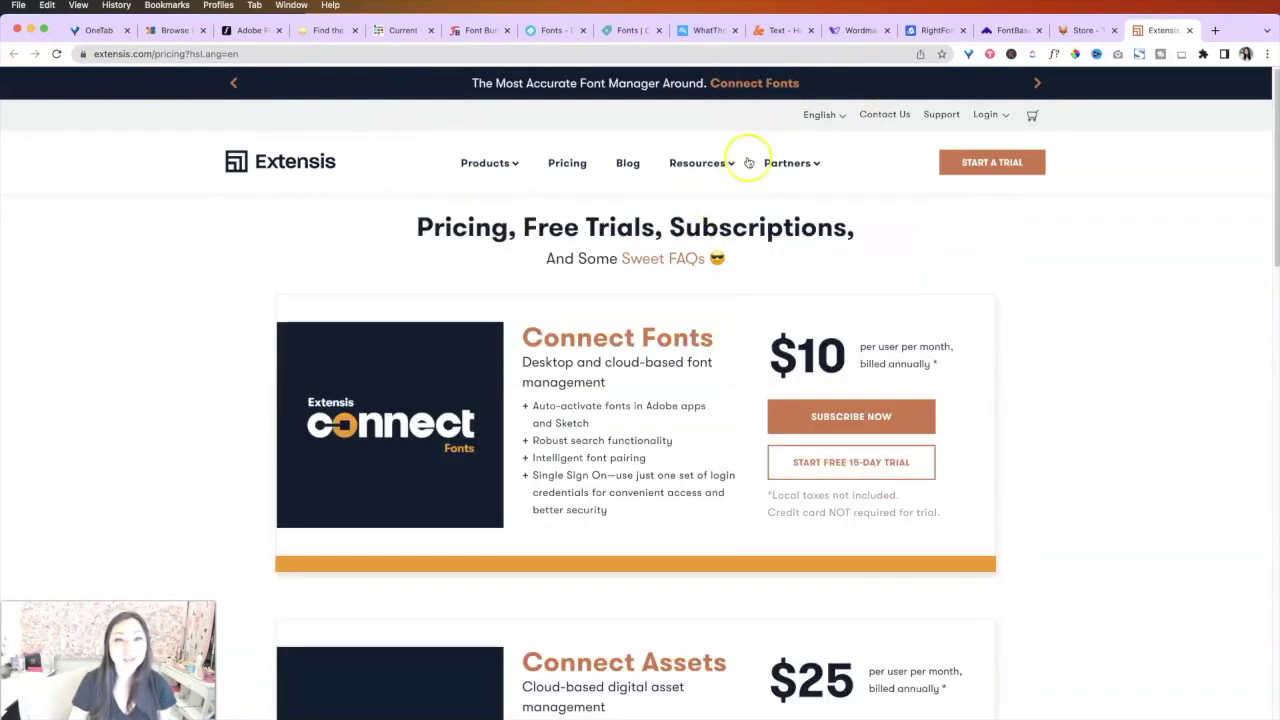
# Step: Open the Connect Fonts product page and review its license tracking, font finding, pairing, sharing and organization features
pyautogui.click(760, 85)
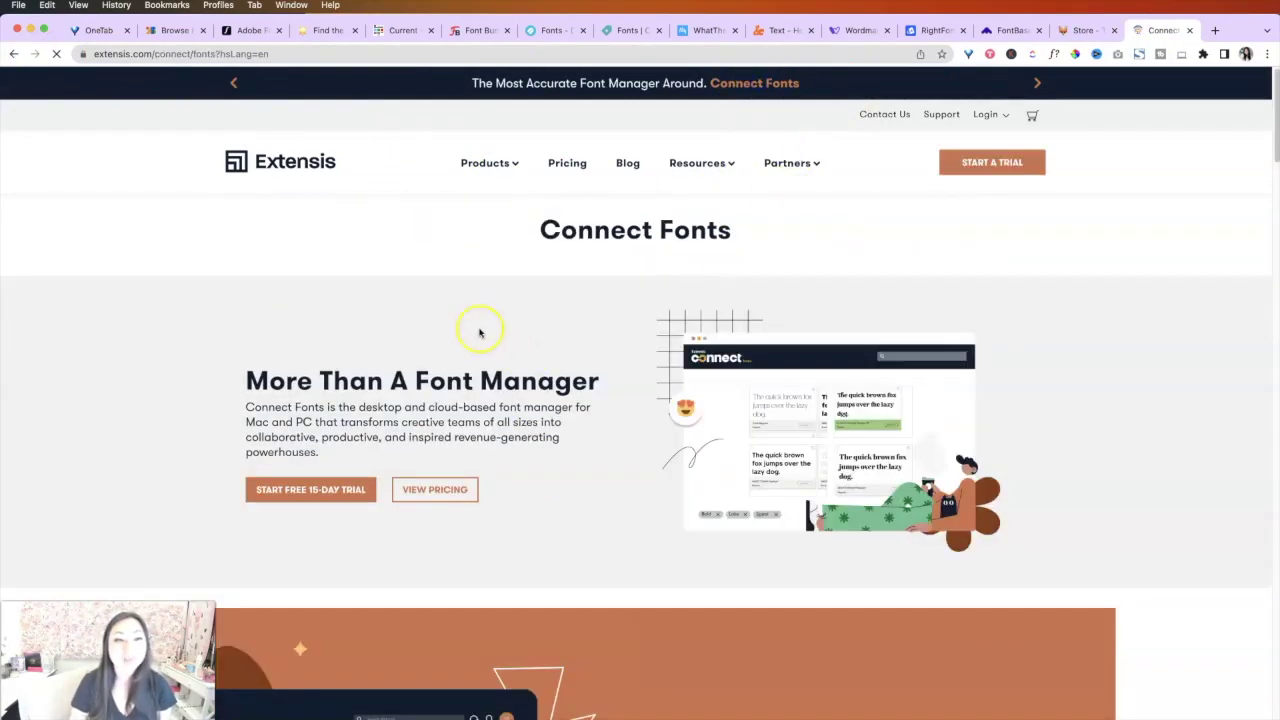
pyautogui.scroll(-5, 423, 331)
pyautogui.scroll(1, 474, 349)
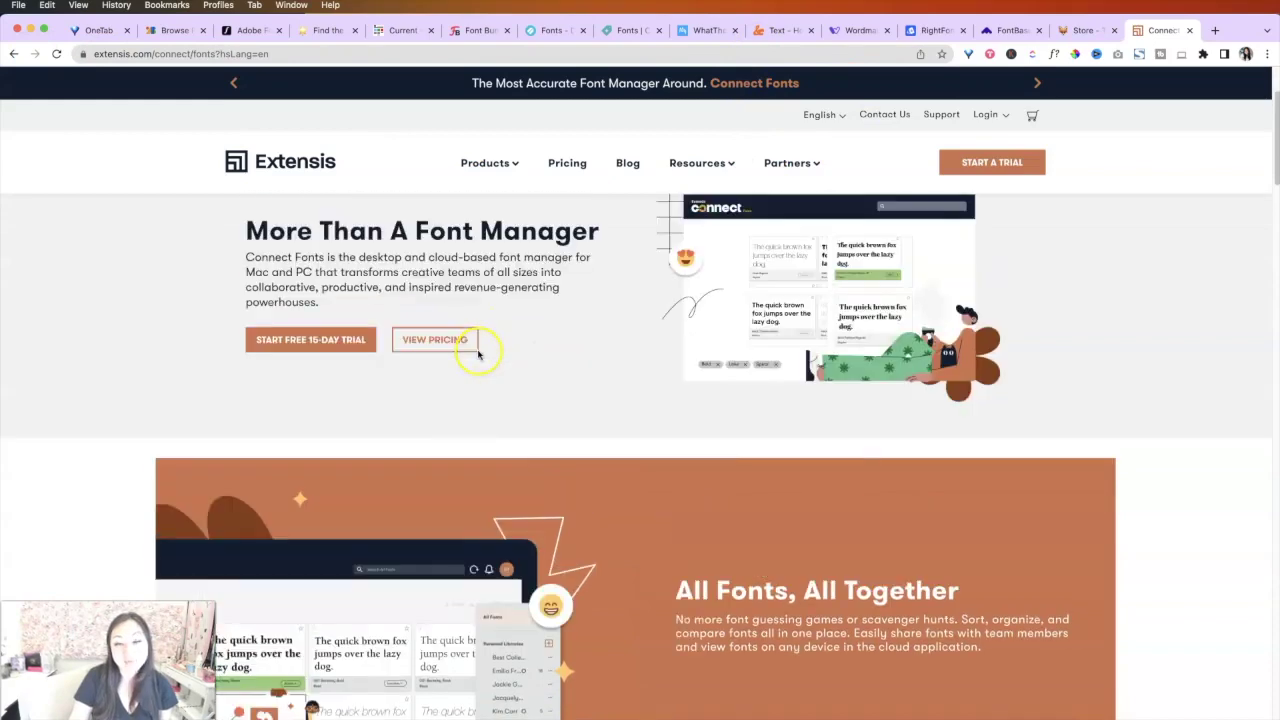
pyautogui.scroll(-2, 480, 353)
pyautogui.scroll(-1, 480, 353)
pyautogui.scroll(-4, 634, 380)
pyautogui.scroll(-1, 476, 335)
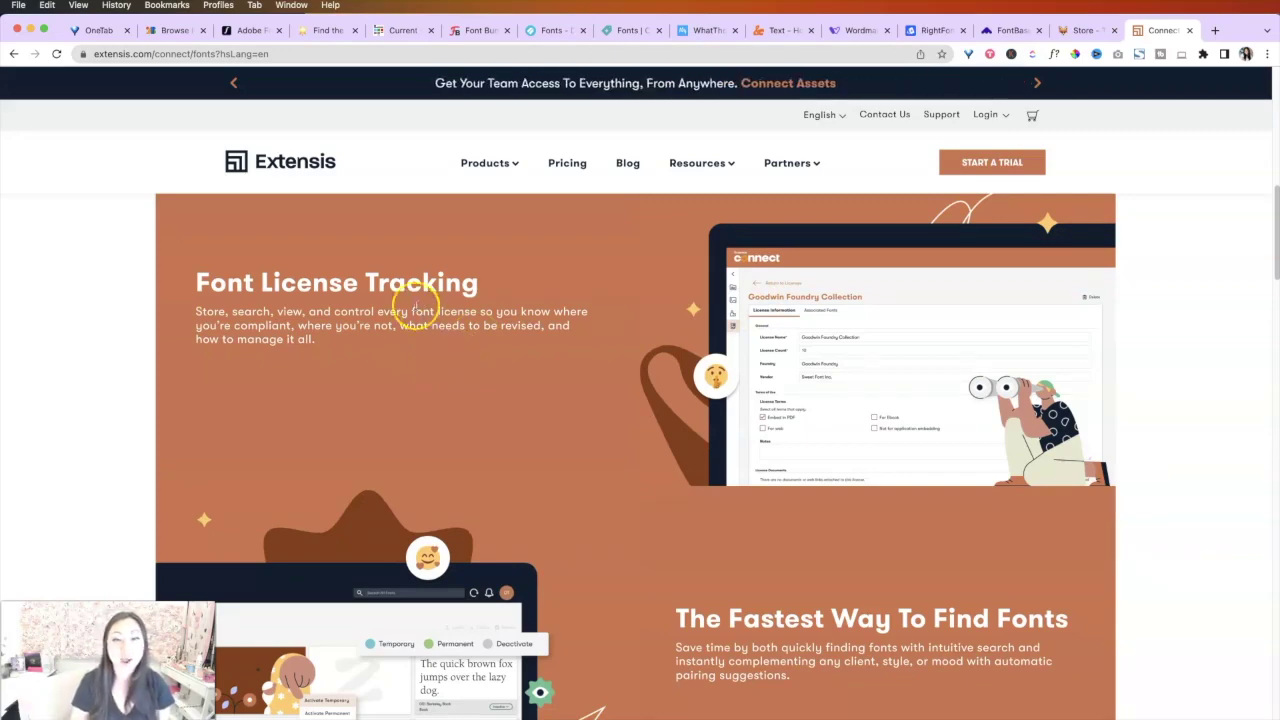
pyautogui.scroll(-4, 409, 296)
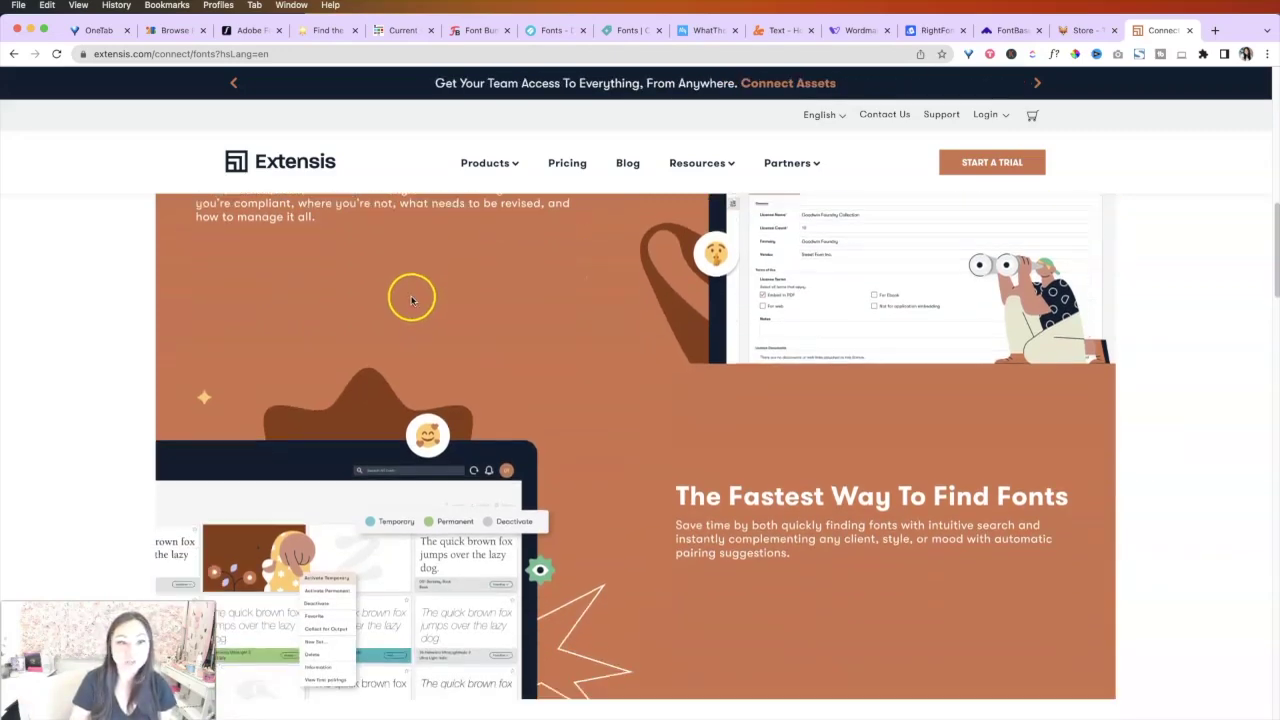
pyautogui.scroll(-2, 420, 304)
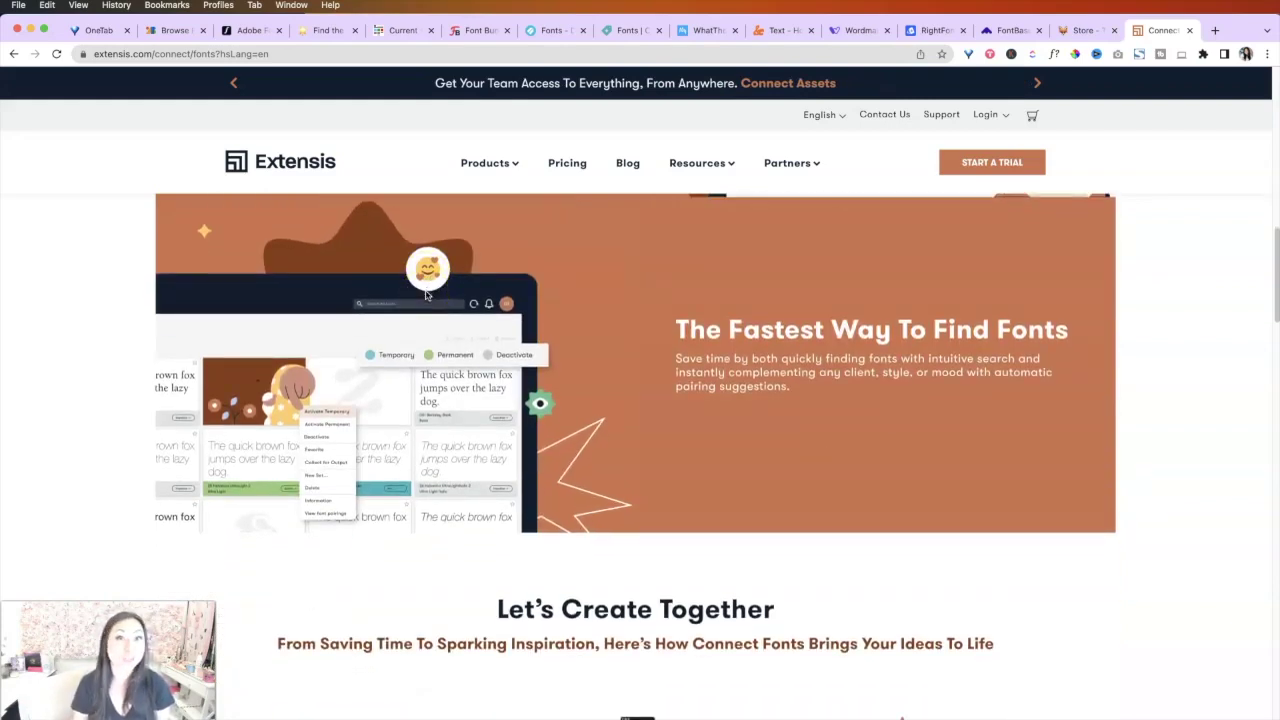
pyautogui.scroll(-7, 426, 295)
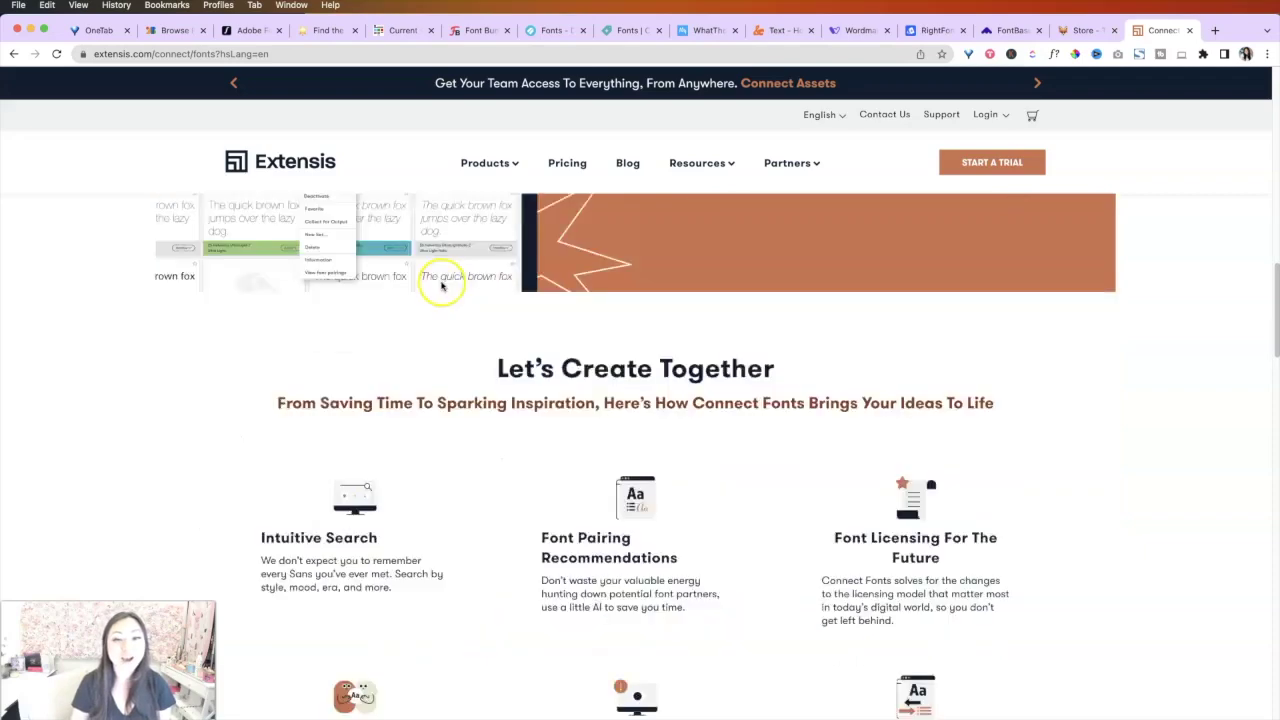
pyautogui.scroll(-5, 447, 290)
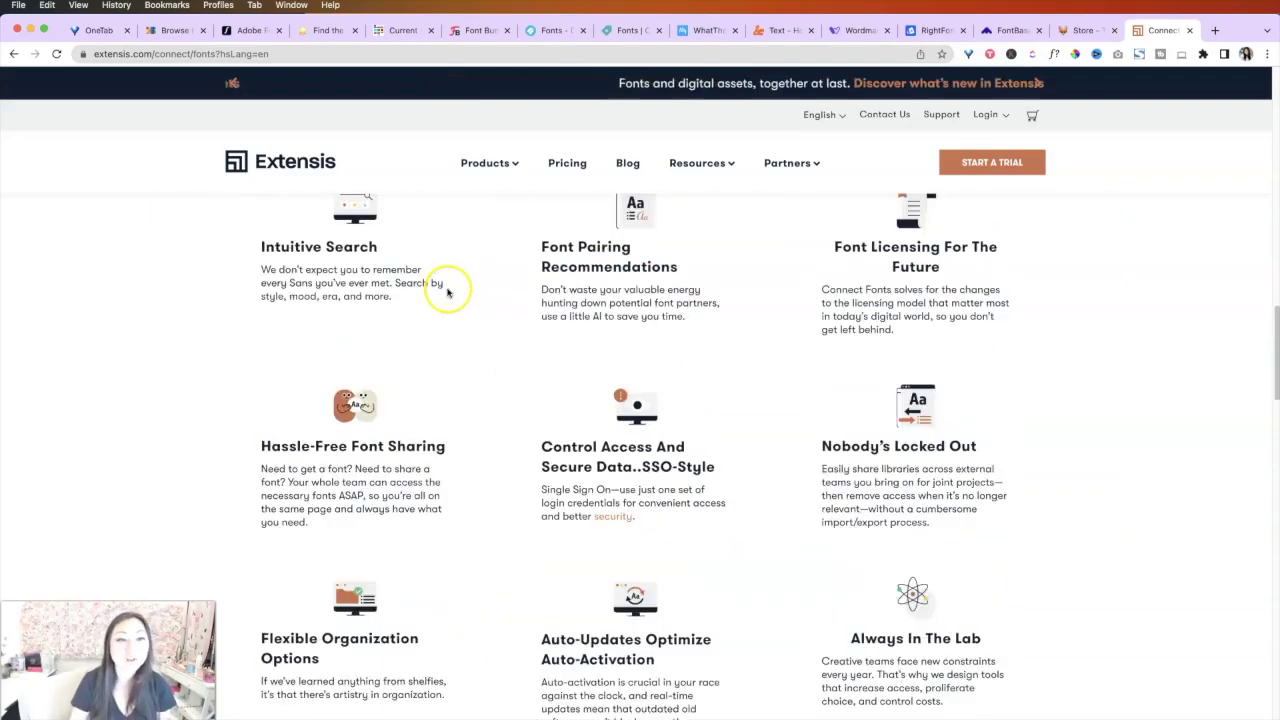
# Step: Return from the Connect Fonts page to Typeface's Font Switch article and review its workflow steps, supported apps and note on unlisted apps
pyautogui.scroll(-1, 447, 295)
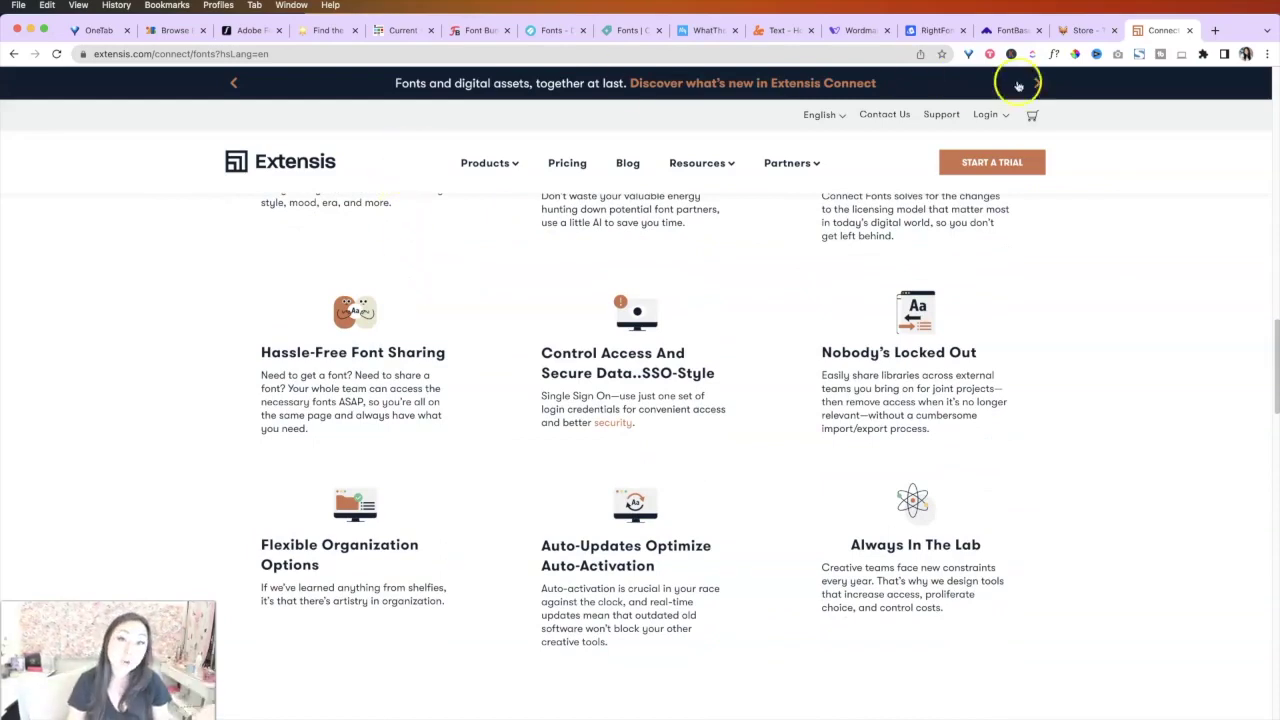
pyautogui.click(1082, 32)
pyautogui.scroll(5, 786, 269)
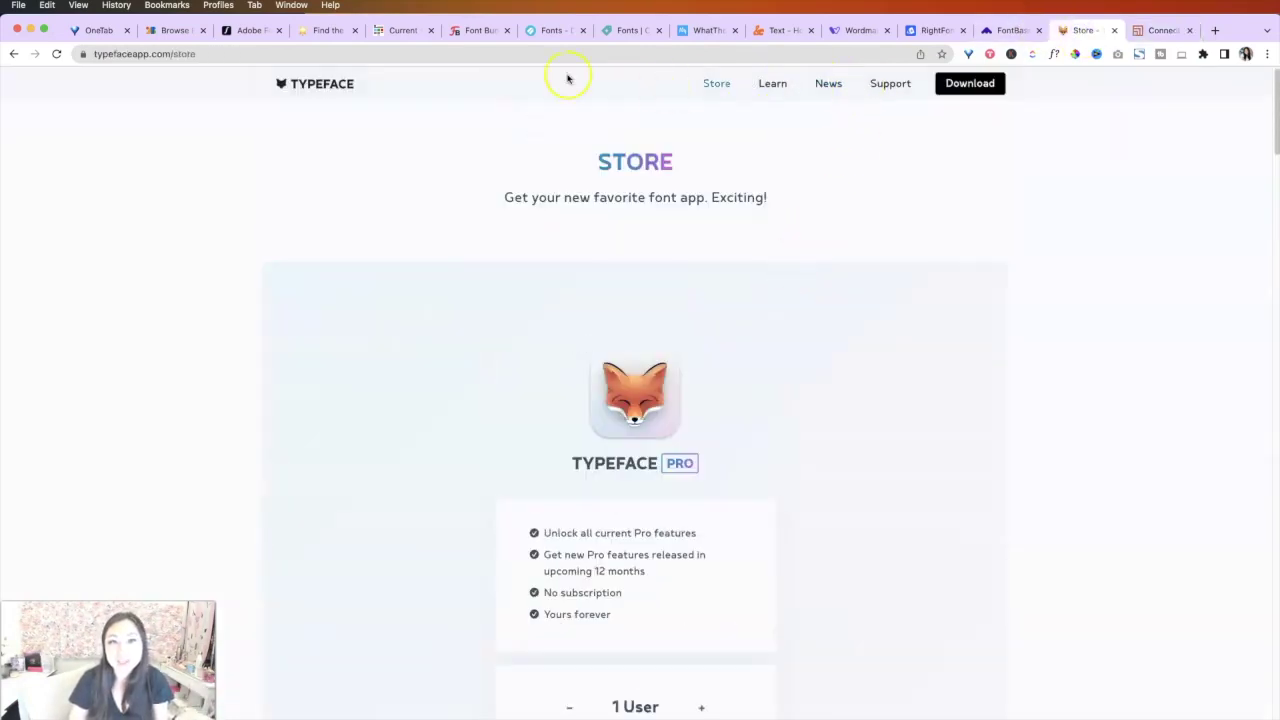
pyautogui.click(14, 54)
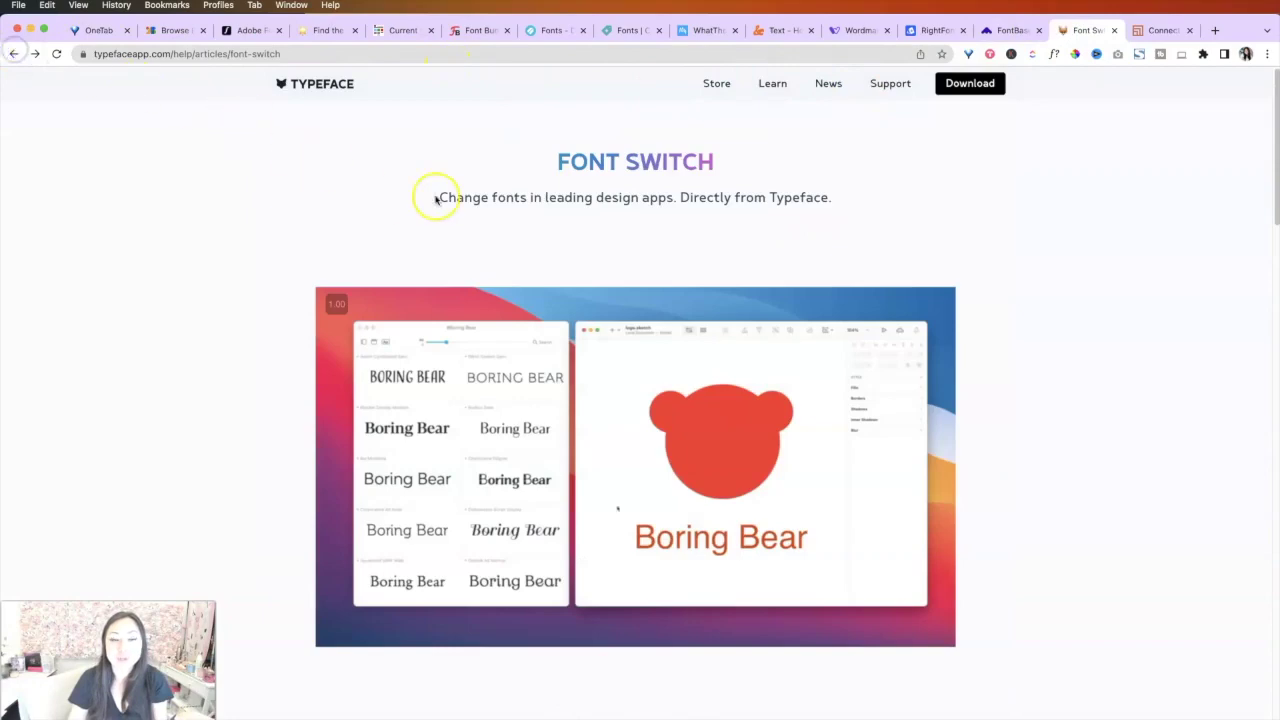
pyautogui.scroll(-5, 774, 371)
pyautogui.scroll(-10, 776, 373)
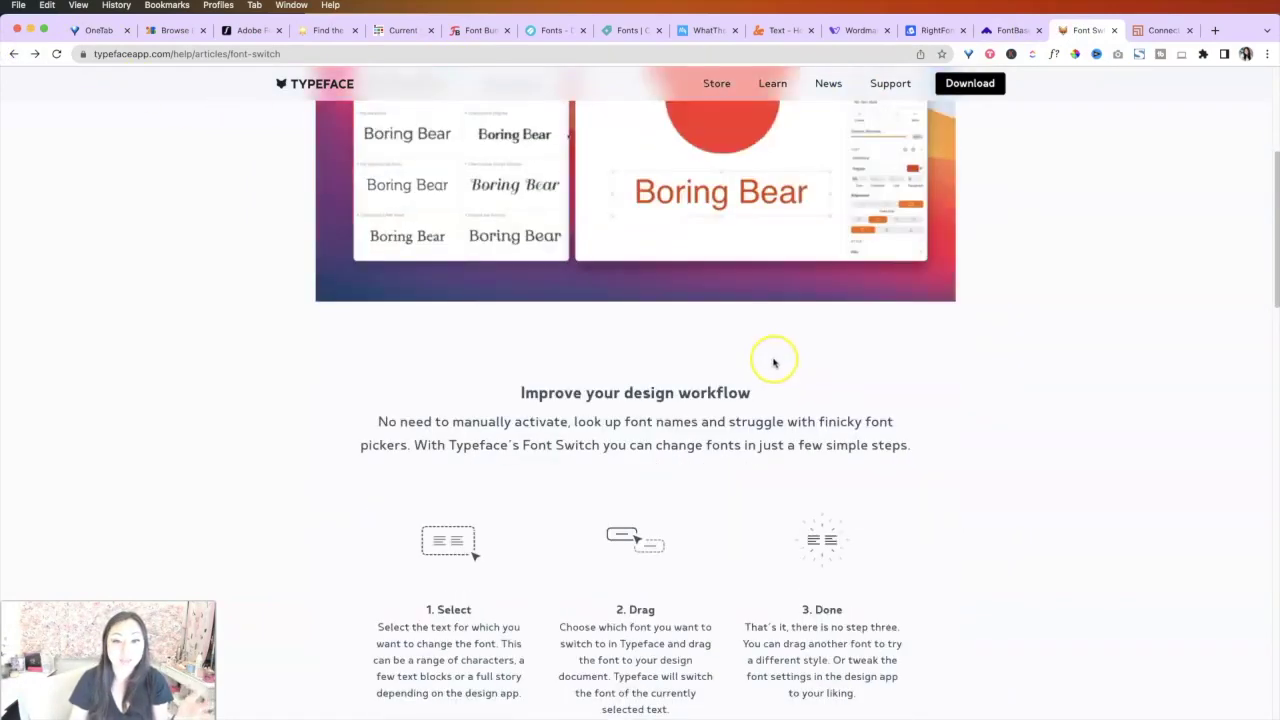
pyautogui.scroll(-10, 770, 342)
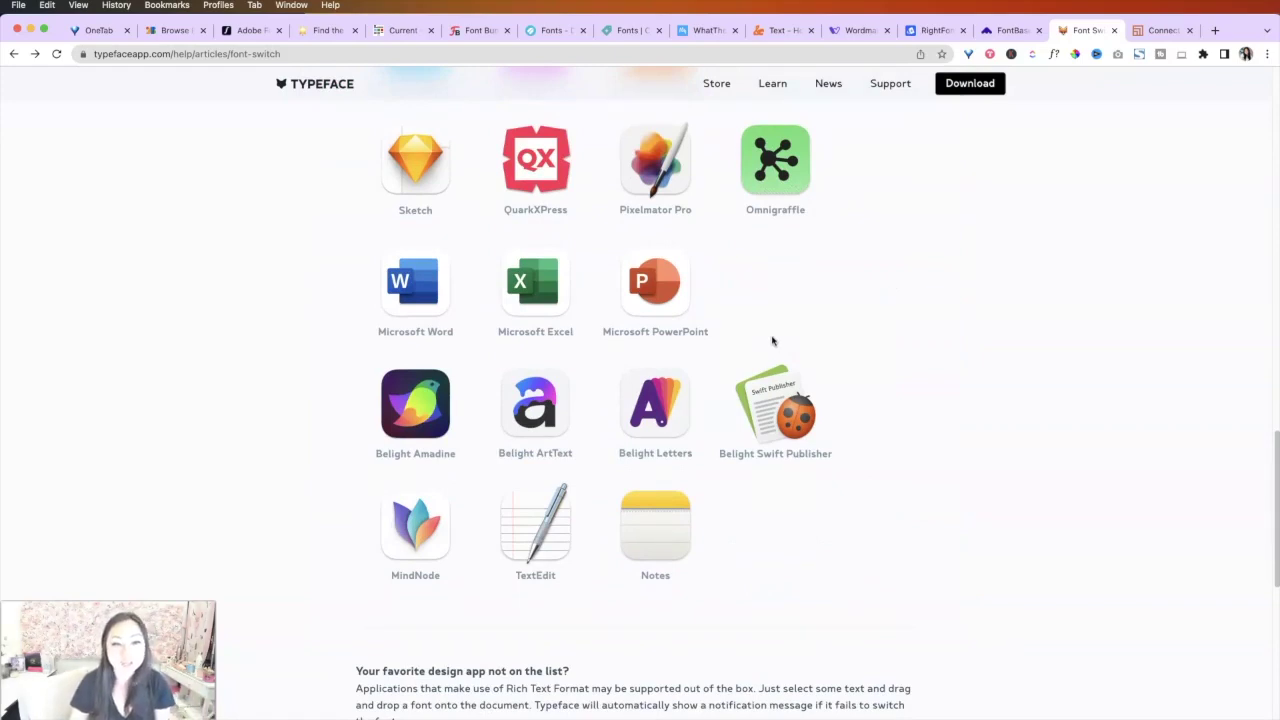
pyautogui.click(772, 338)
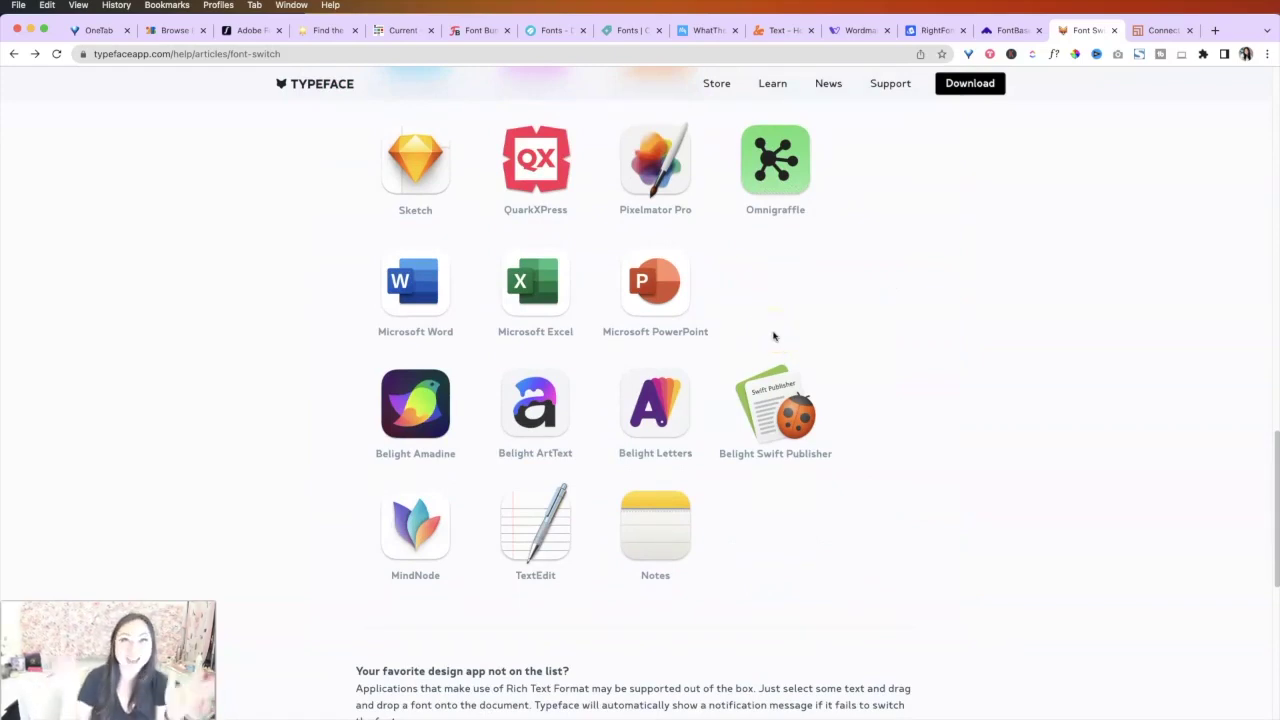
pyautogui.scroll(-7, 760, 334)
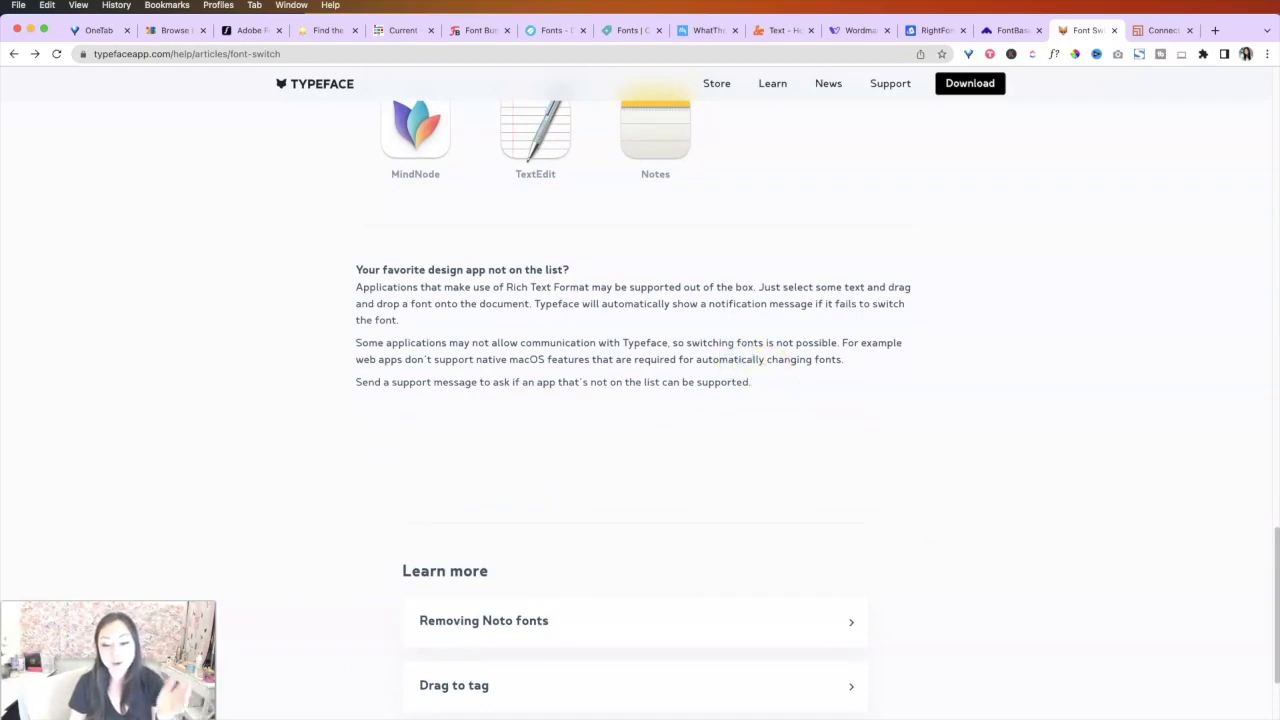
# Step: Switch to Font Book to show all fonts and the collections briefly, and return to the Font Switch article in Chrome
pyautogui.press('super+Tab')
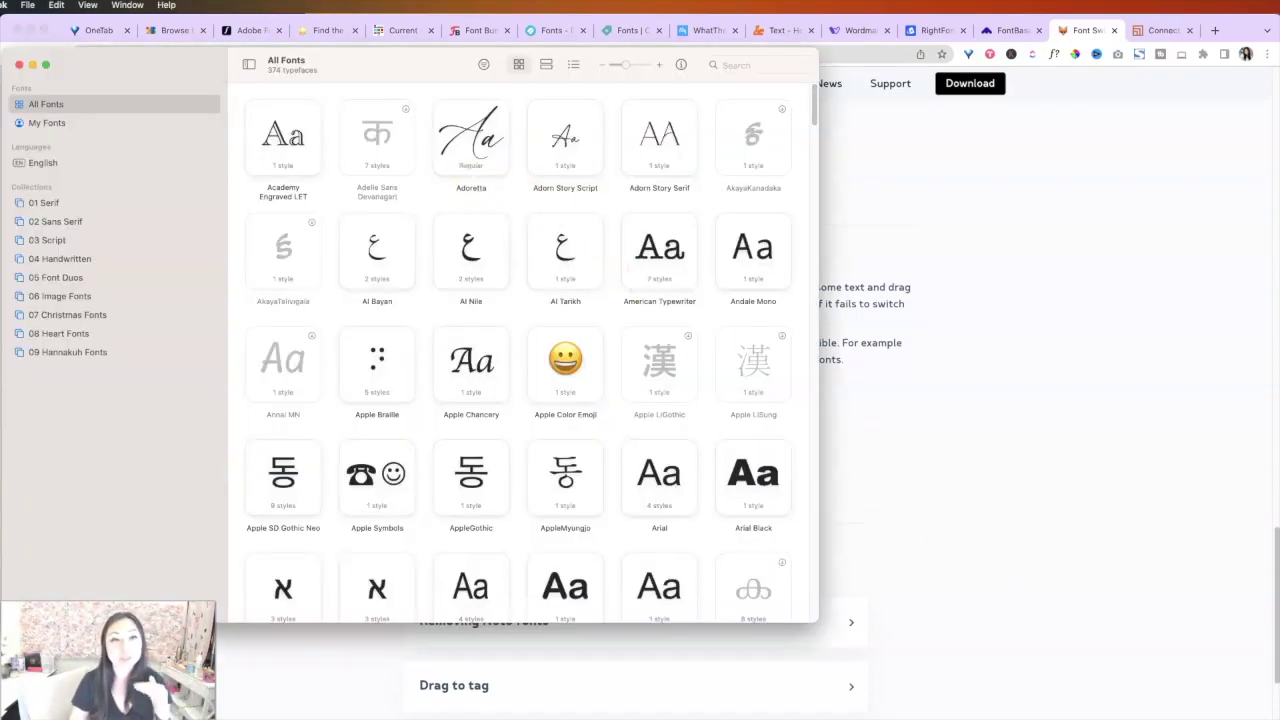
pyautogui.click(1010, 185)
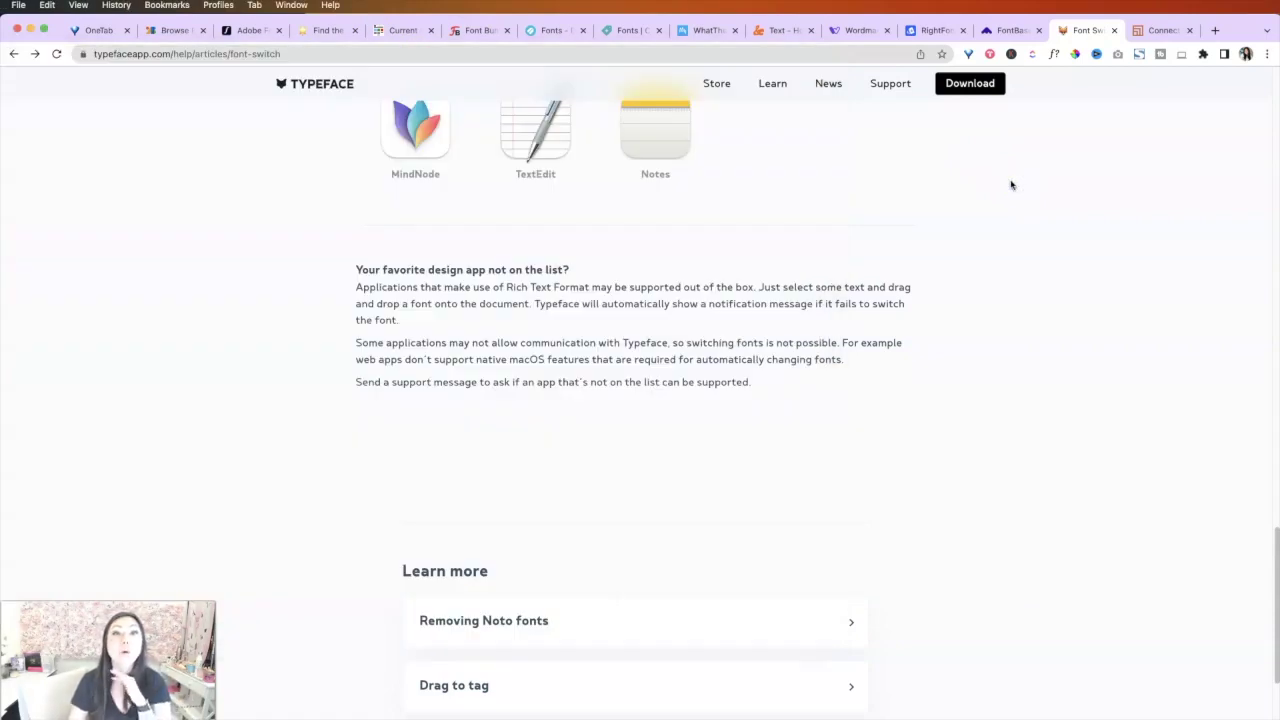
pyautogui.click(998, 174)
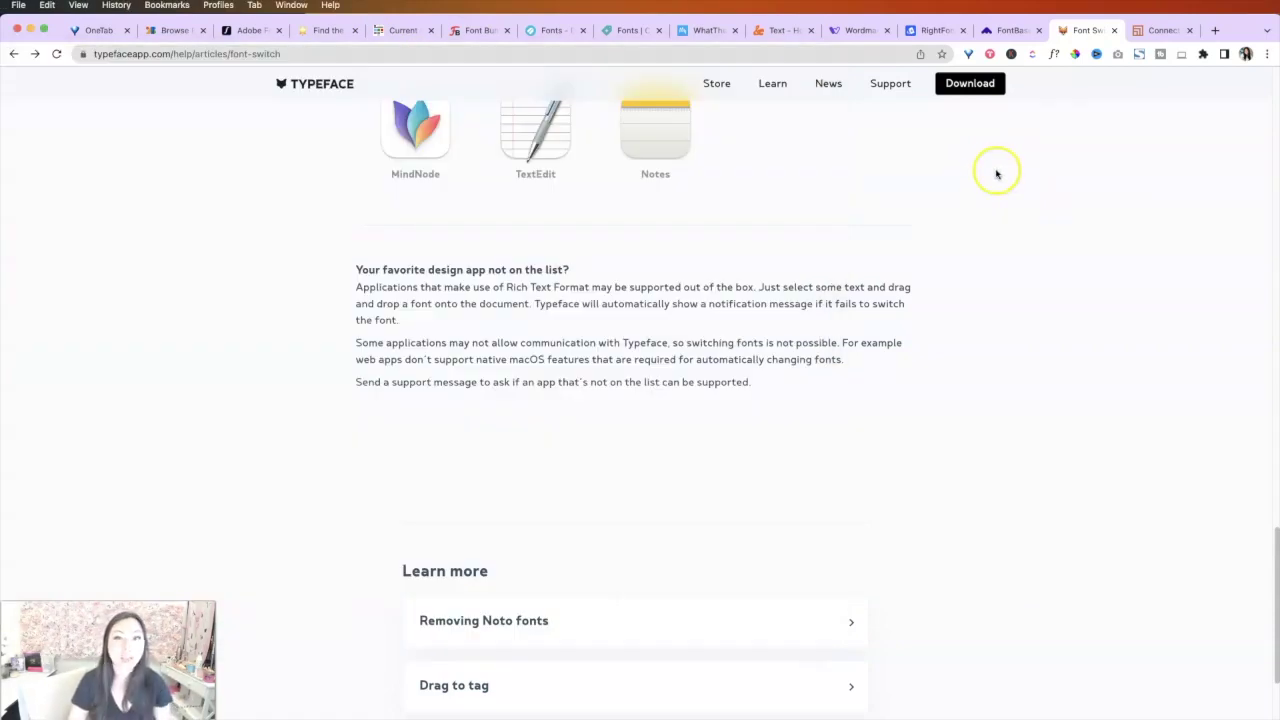
pyautogui.click(995, 167)
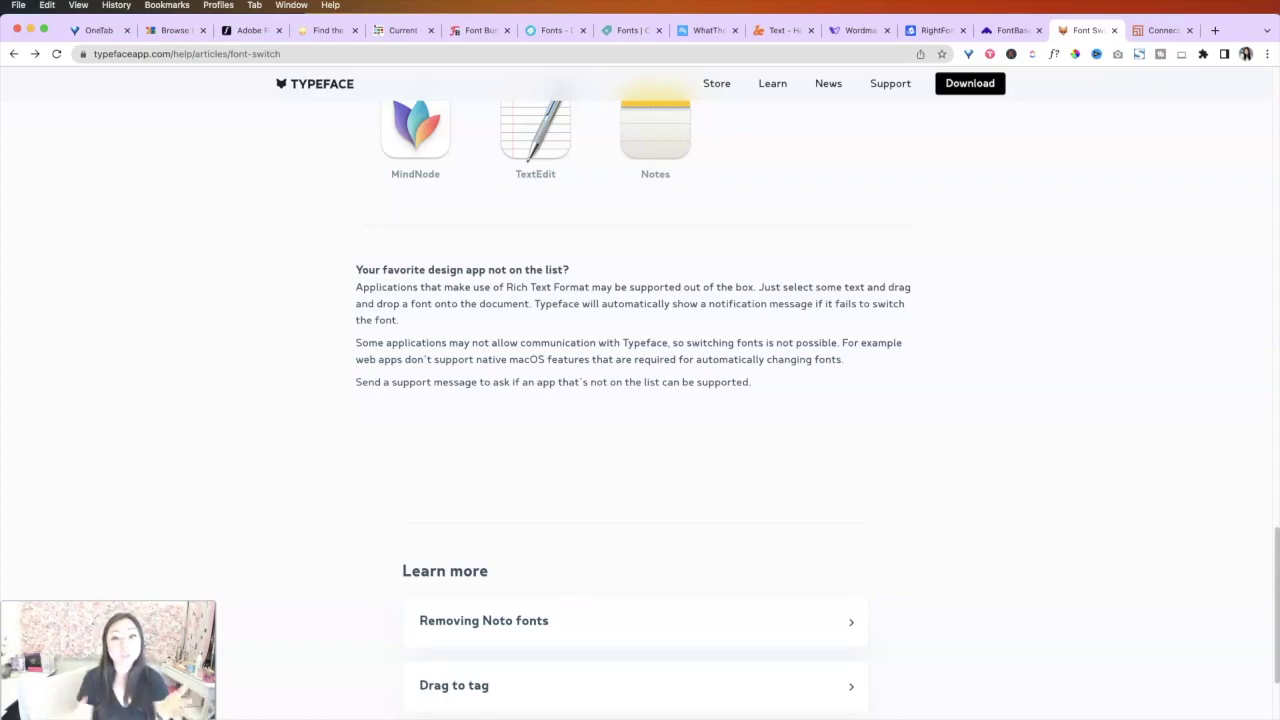
# Step: Revisit the open RightFont, FontBase, Typeface and Extensis Connect Fonts pages in turn as a recap of the font managers
pyautogui.click(936, 30)
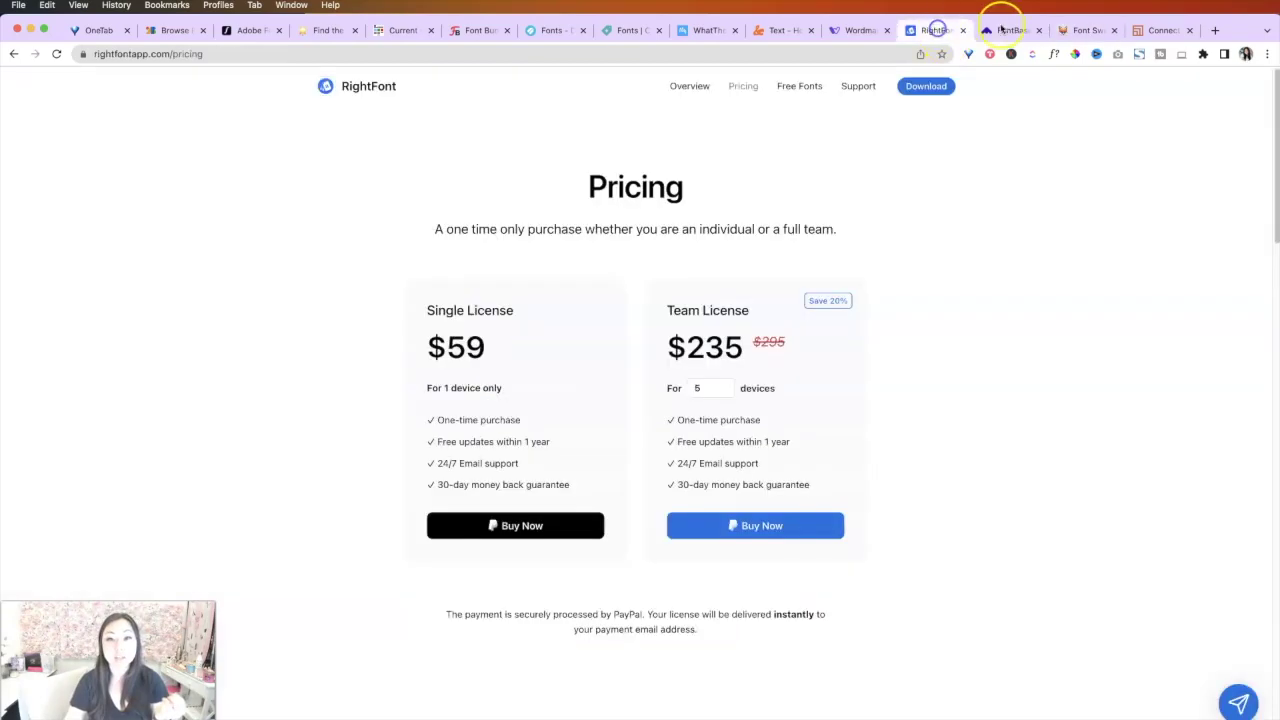
pyautogui.click(1000, 30)
pyautogui.click(1086, 30)
pyautogui.click(1162, 31)
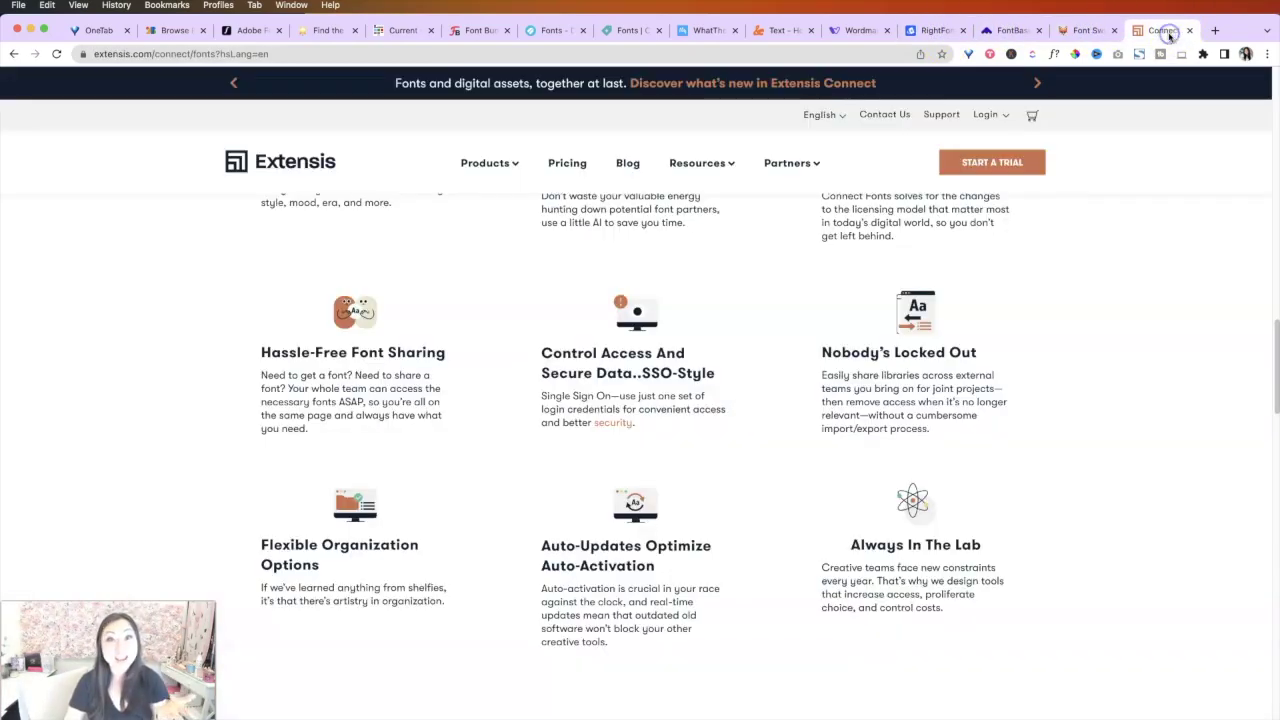